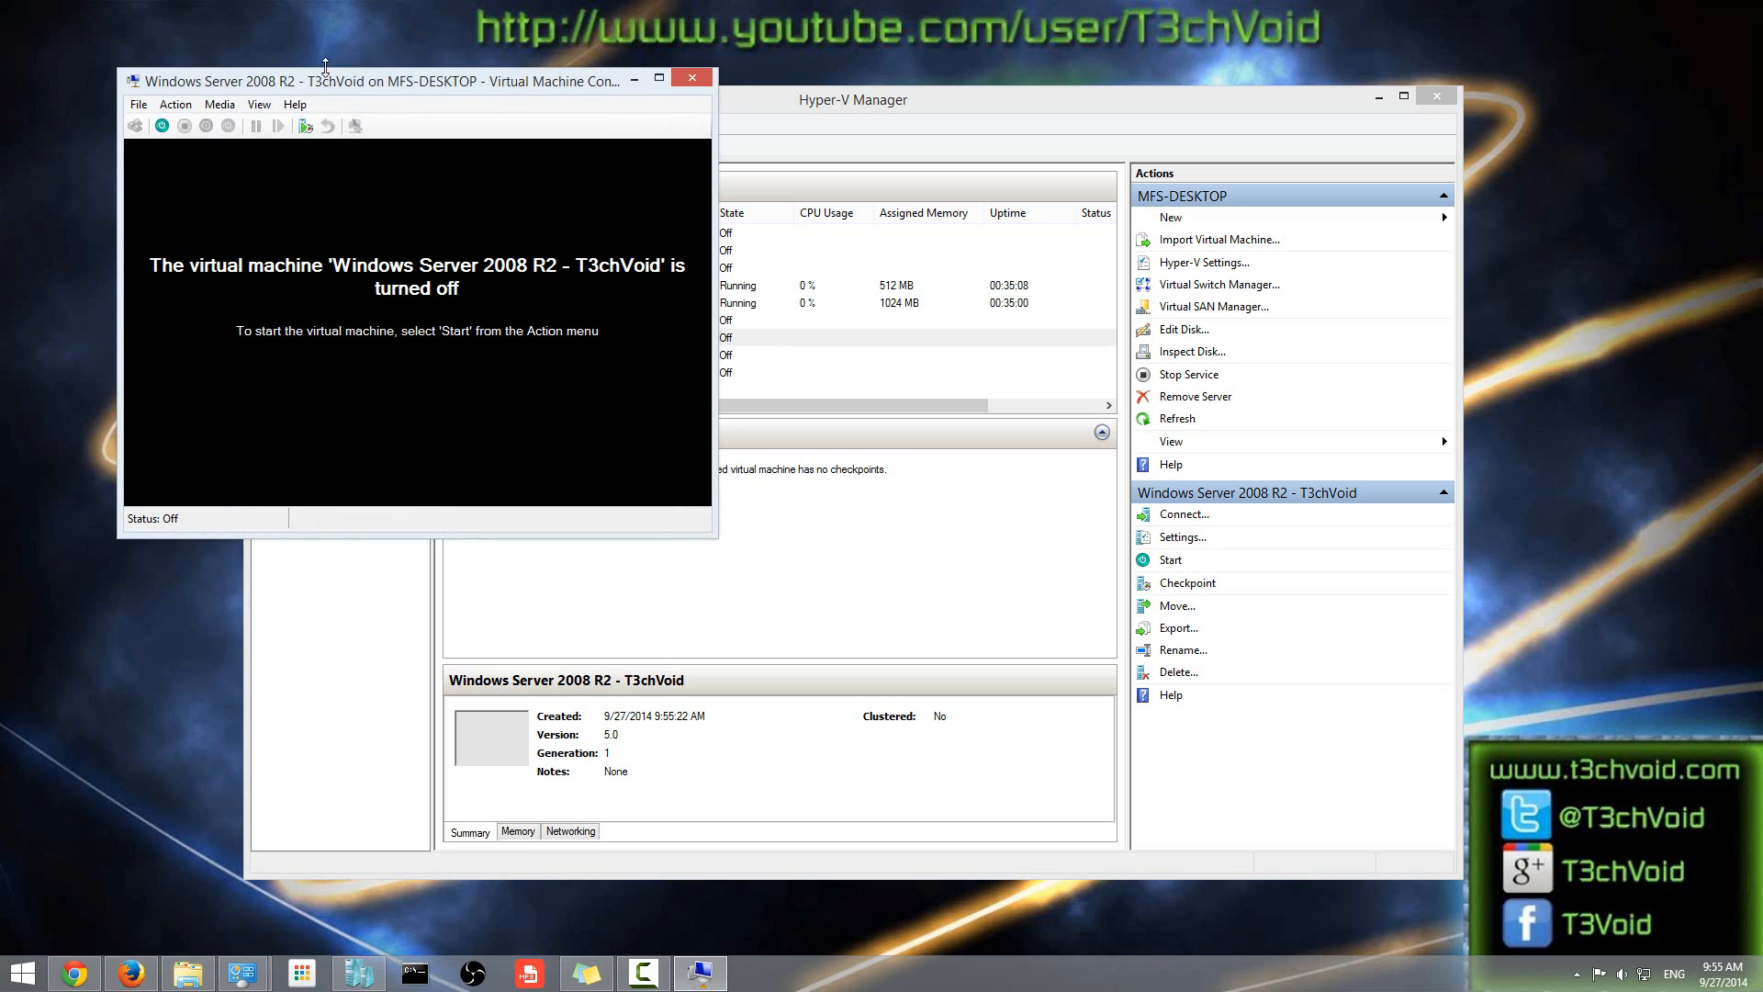
# Start the Windows Server 2008 R2 - T3chVoid virtual machine and reposition its connection window so the whole setup screen fits on the desktop.
pyautogui.moveTo(357, 89); pyautogui.dragTo(630, 223)
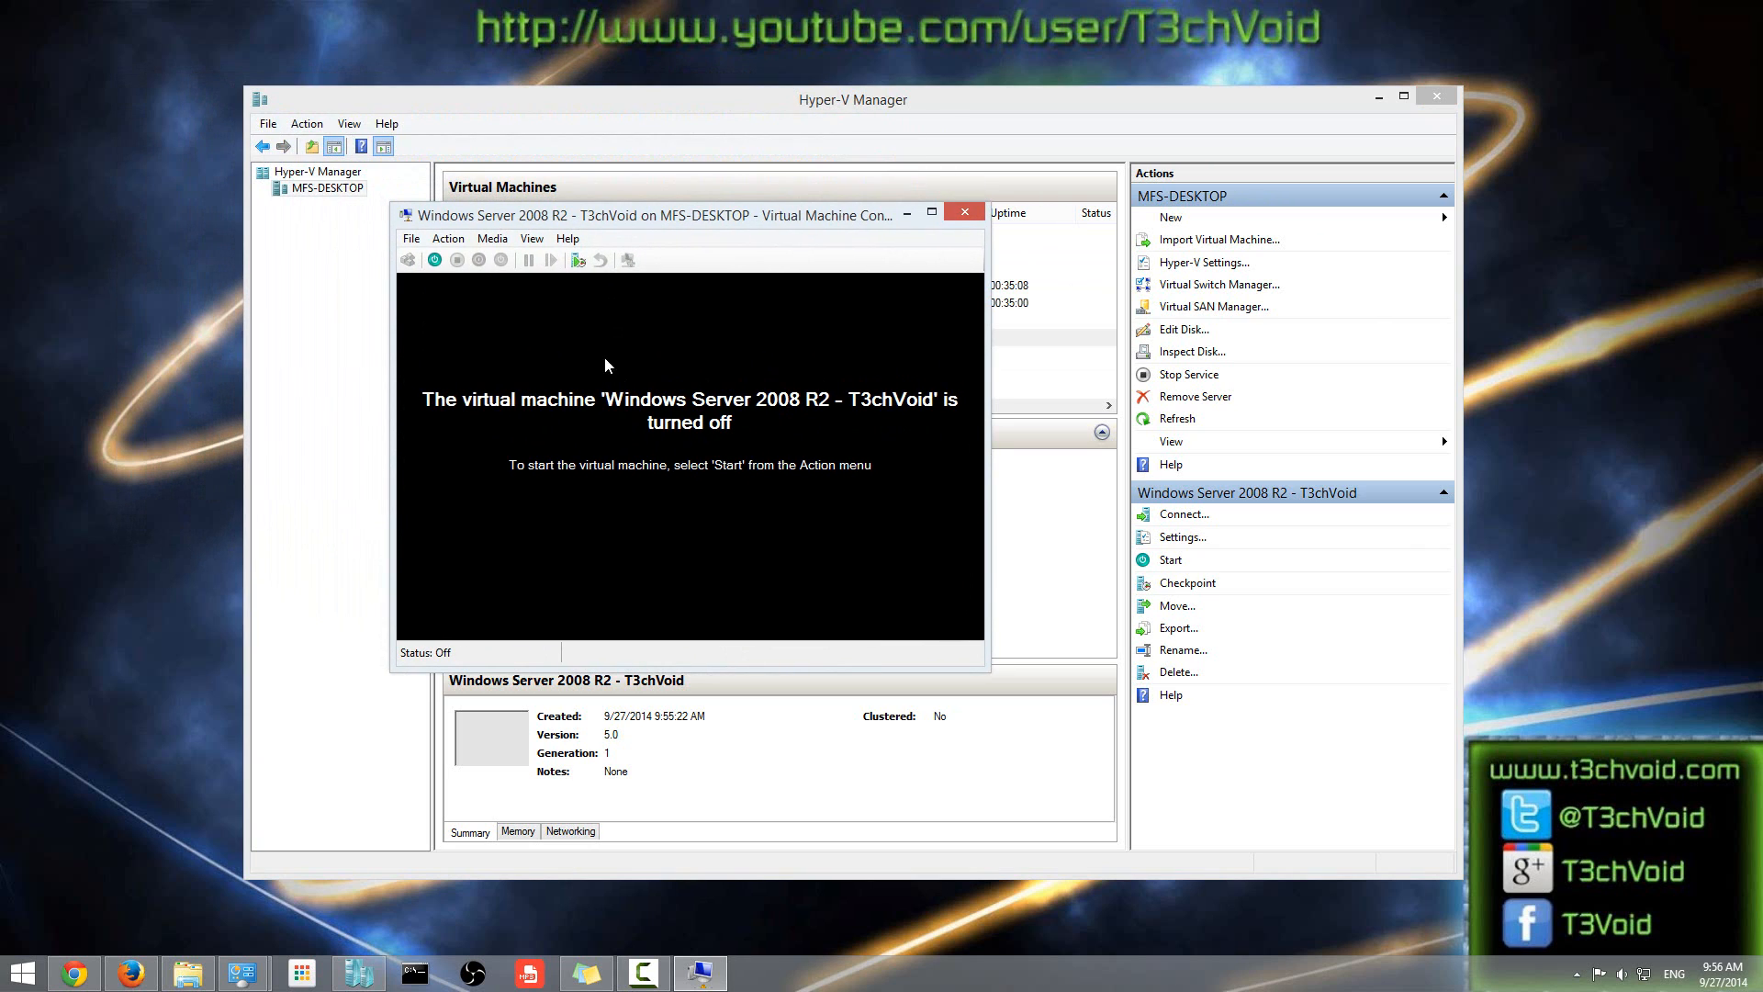
pyautogui.click(436, 261)
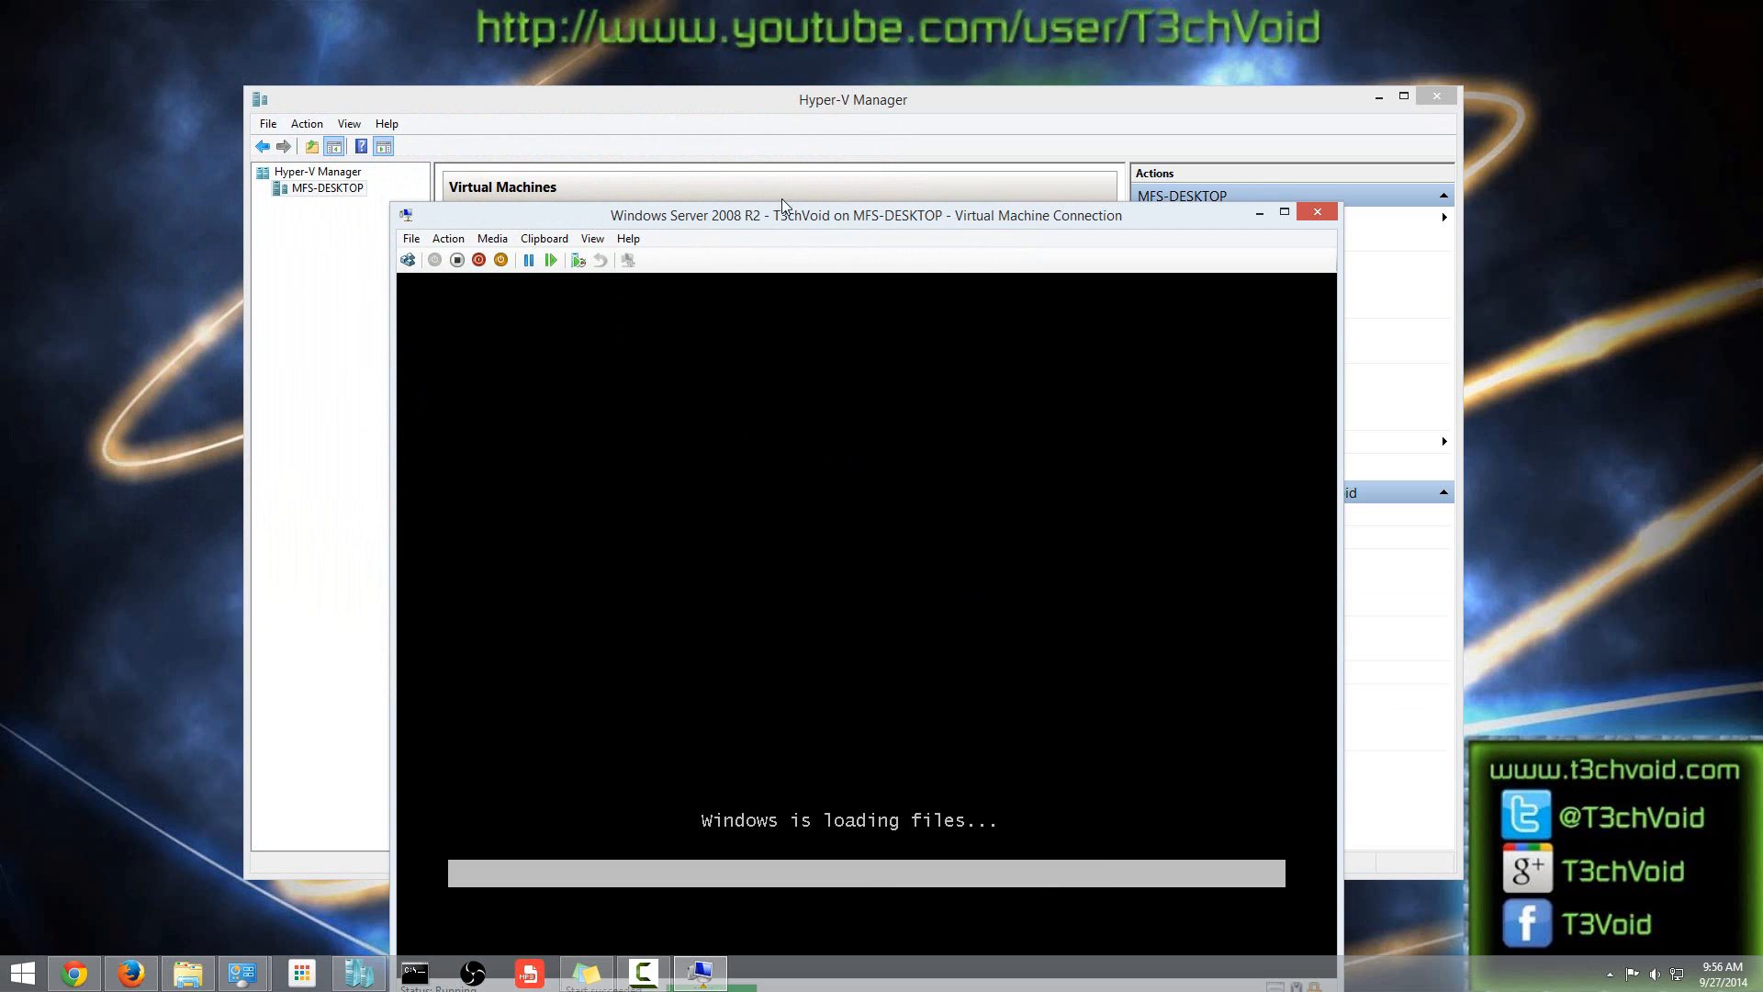
pyautogui.moveTo(801, 225); pyautogui.dragTo(752, 150)
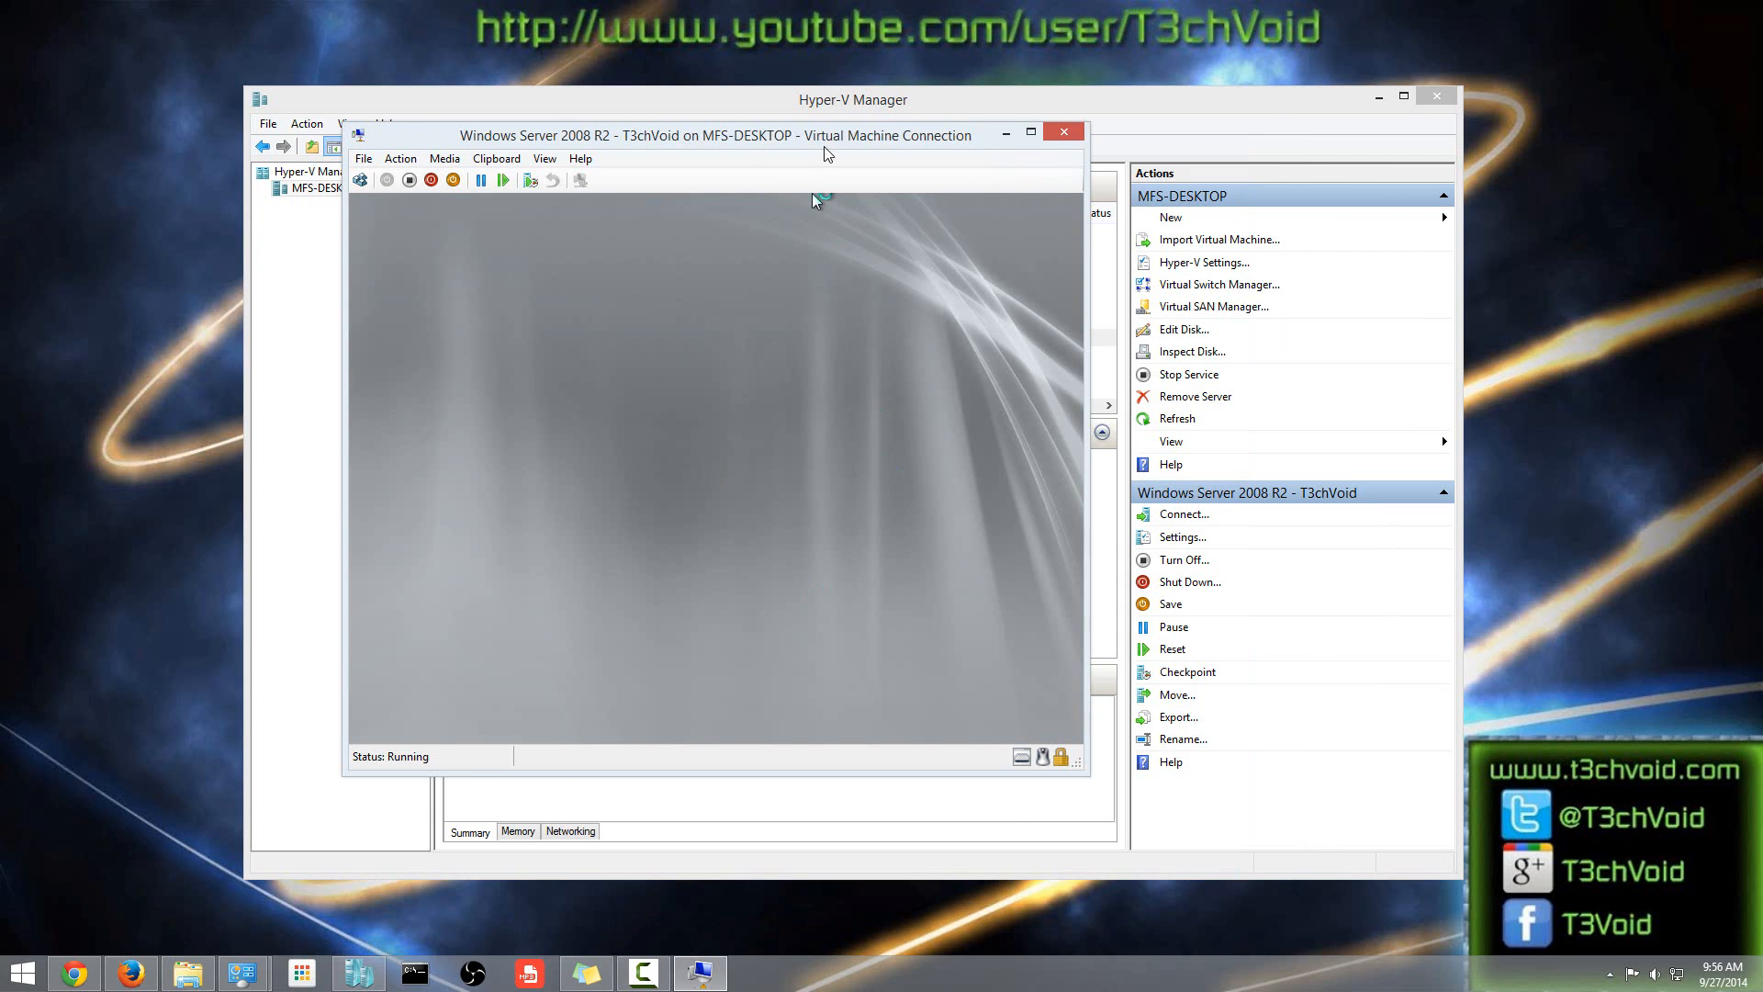
pyautogui.moveTo(824, 149); pyautogui.dragTo(942, 136)
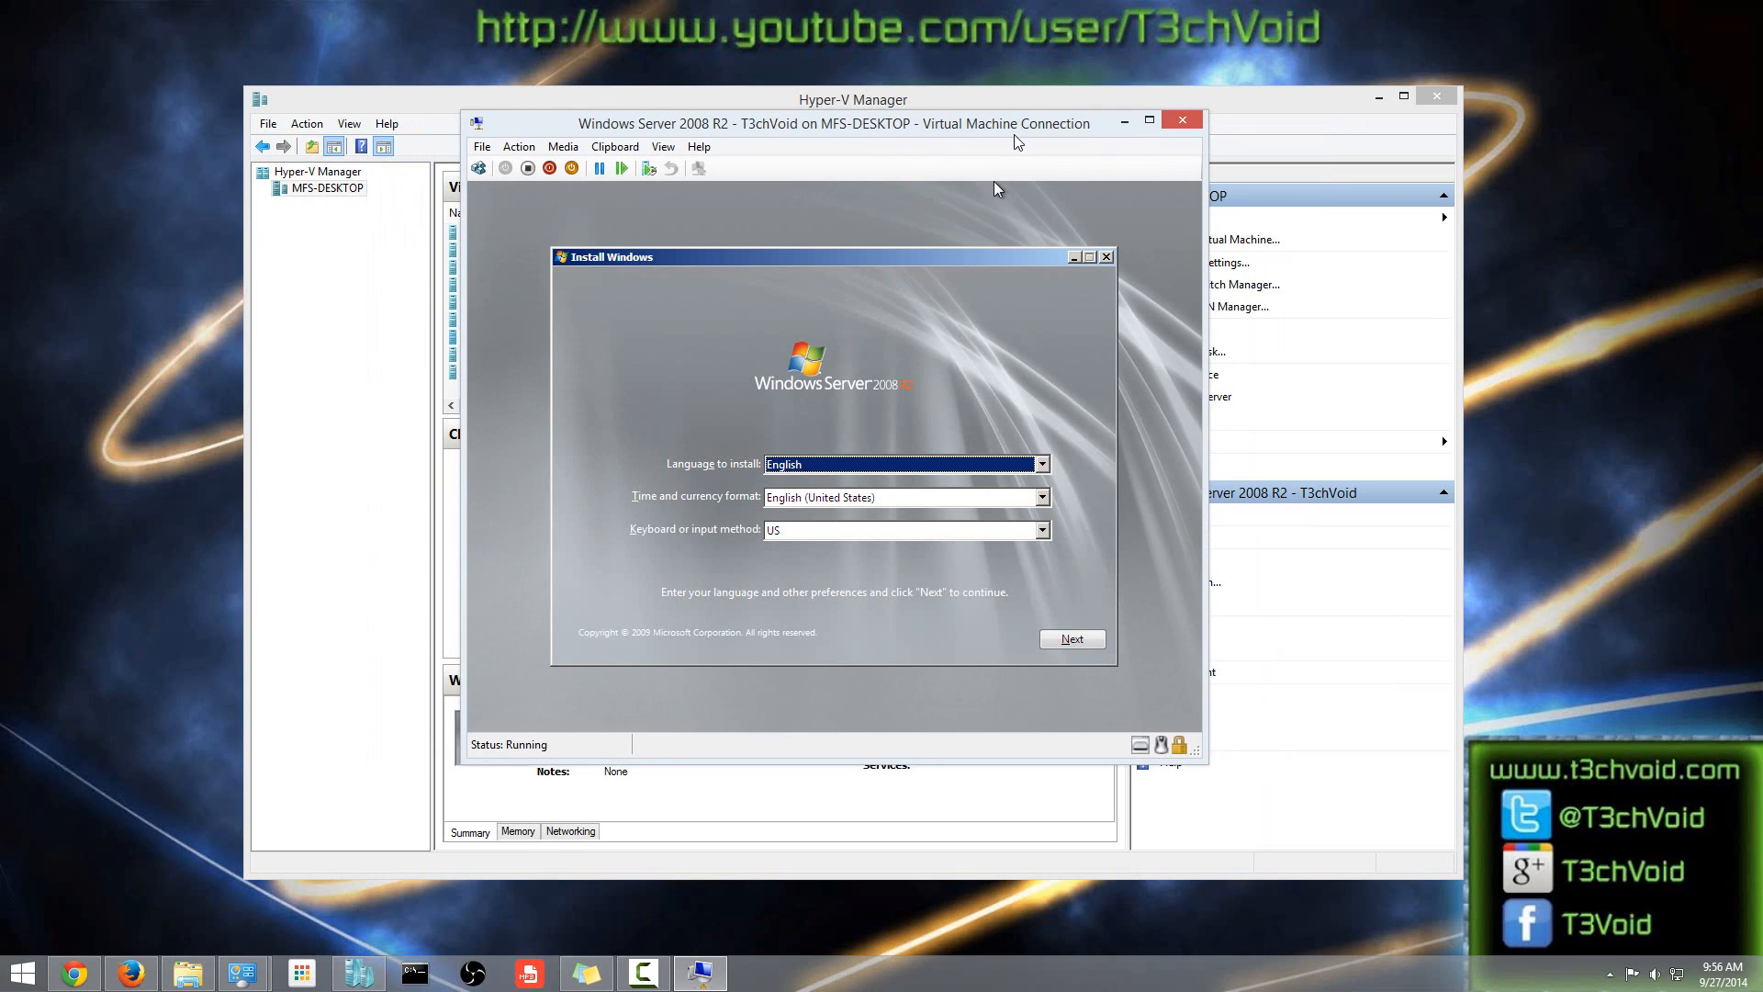
pyautogui.moveTo(1016, 134); pyautogui.dragTo(1023, 126)
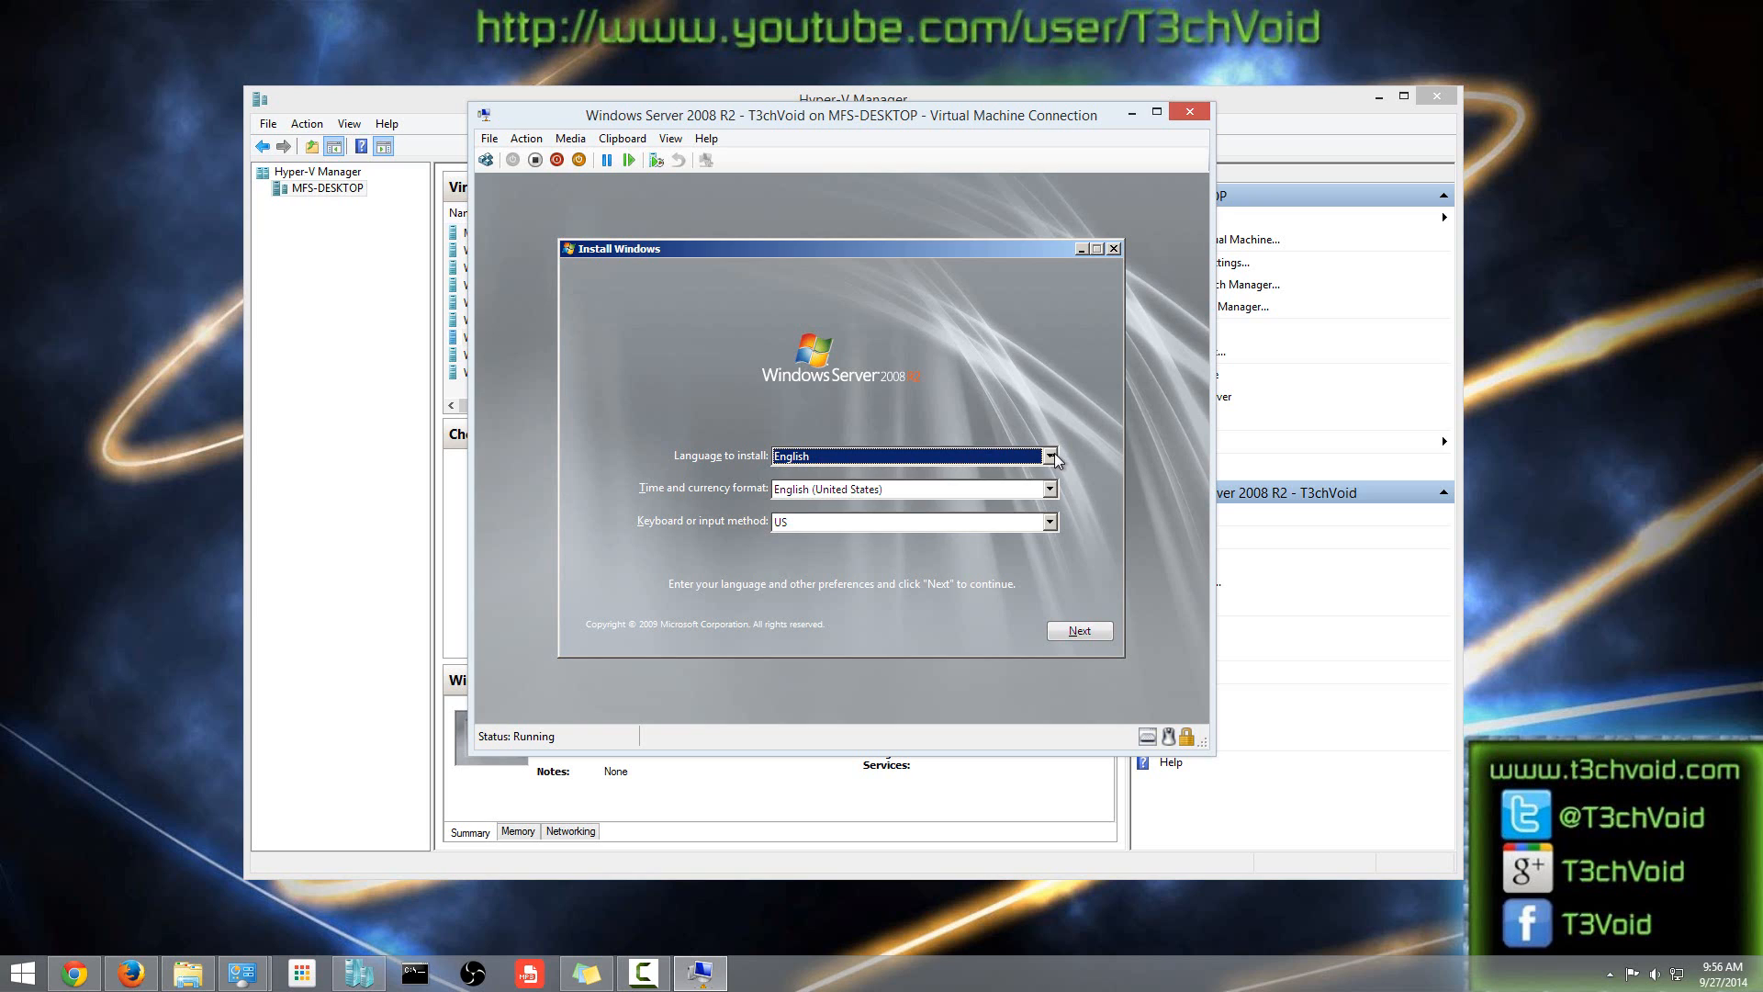
# Set the installation language to English and the time and currency format to English (Canada), and proceed.
pyautogui.click(778, 456)
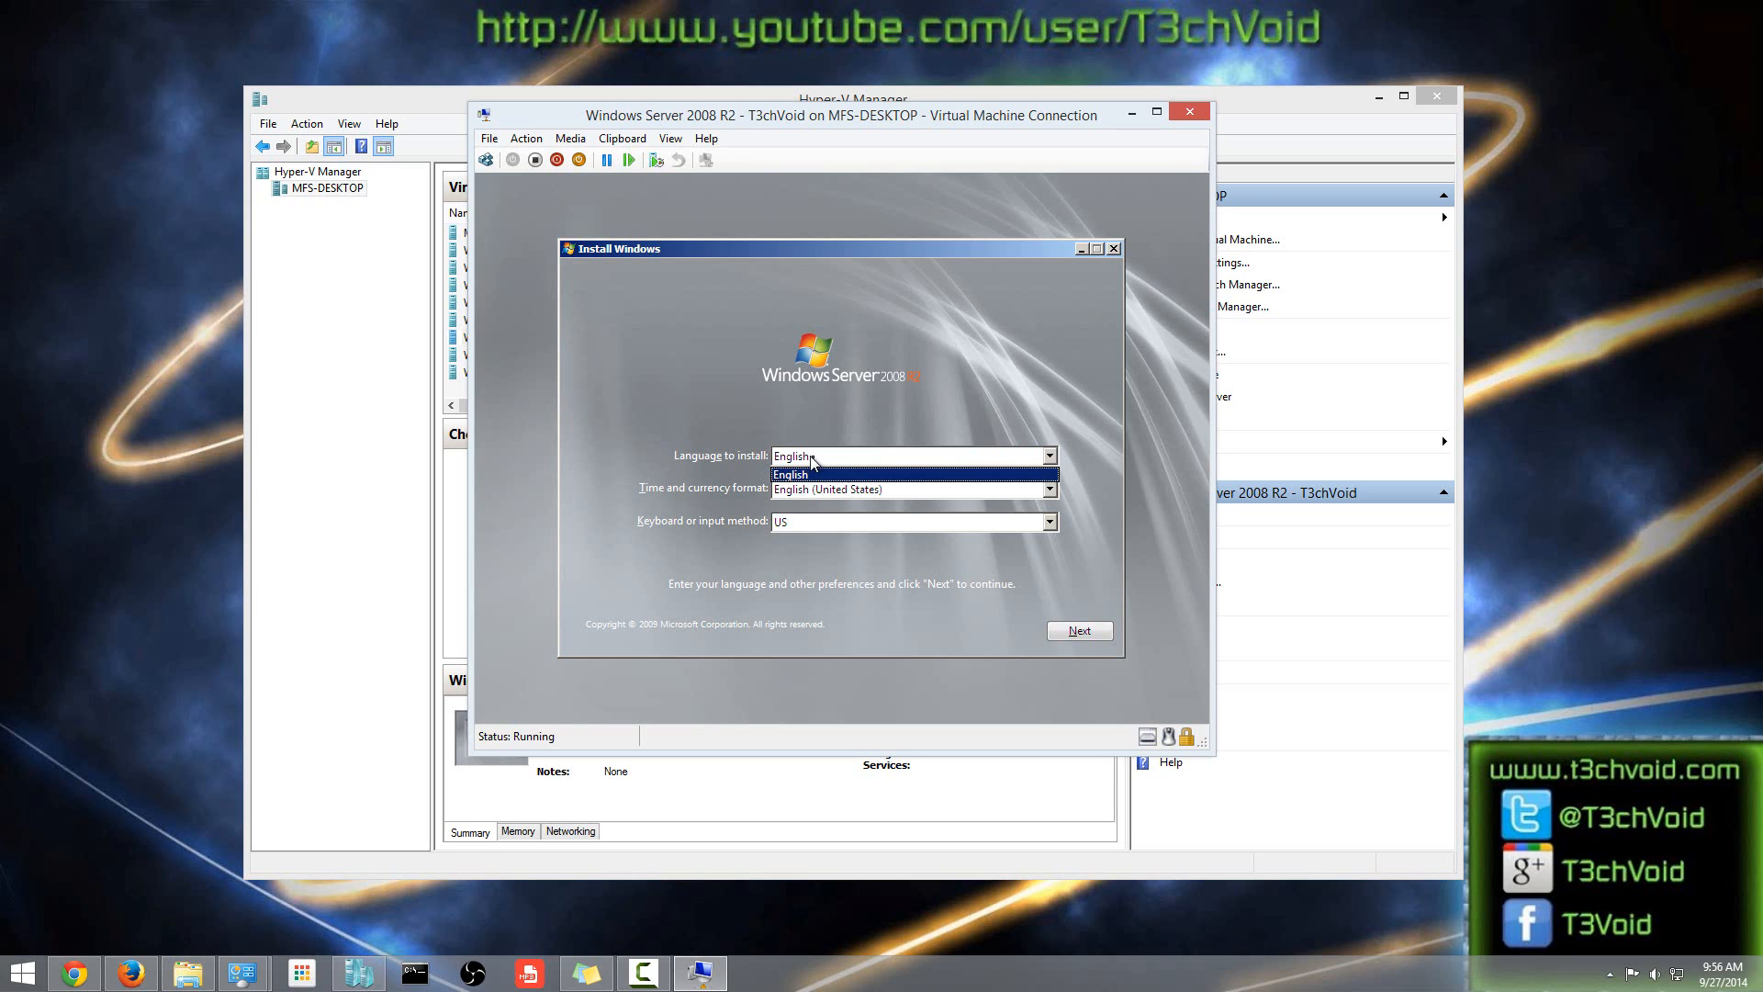
pyautogui.click(814, 471)
pyautogui.click(830, 494)
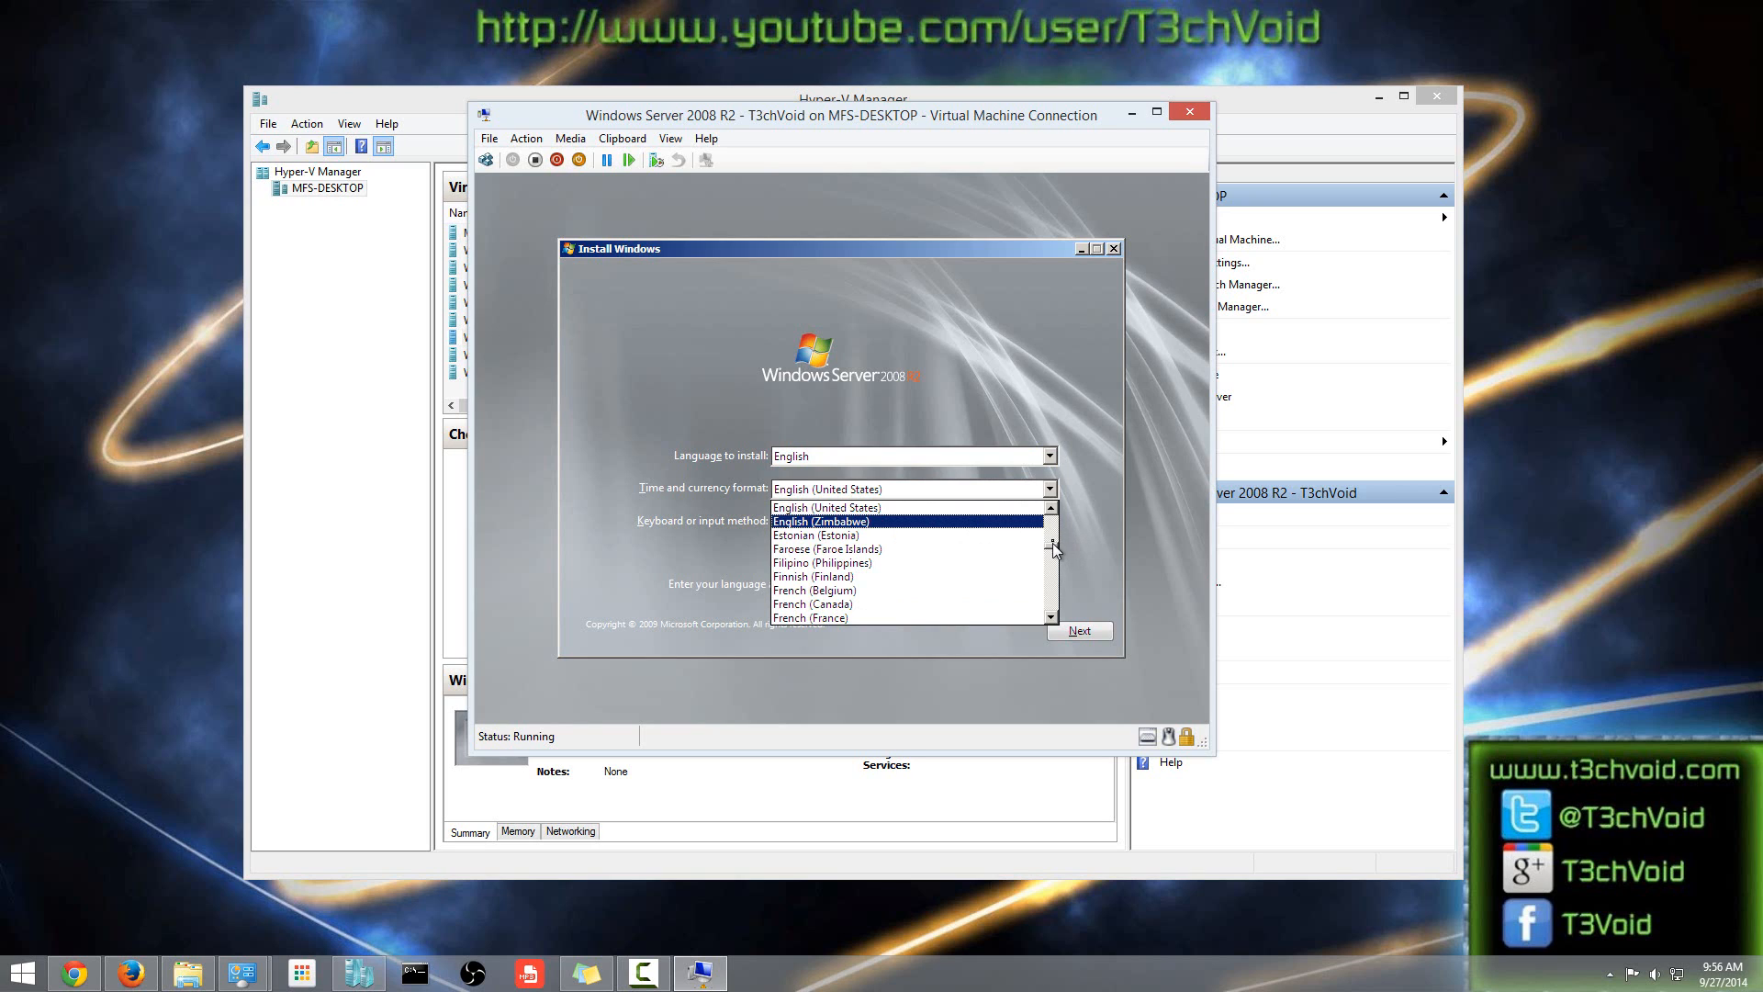
pyautogui.click(1053, 507)
pyautogui.click(1053, 507)
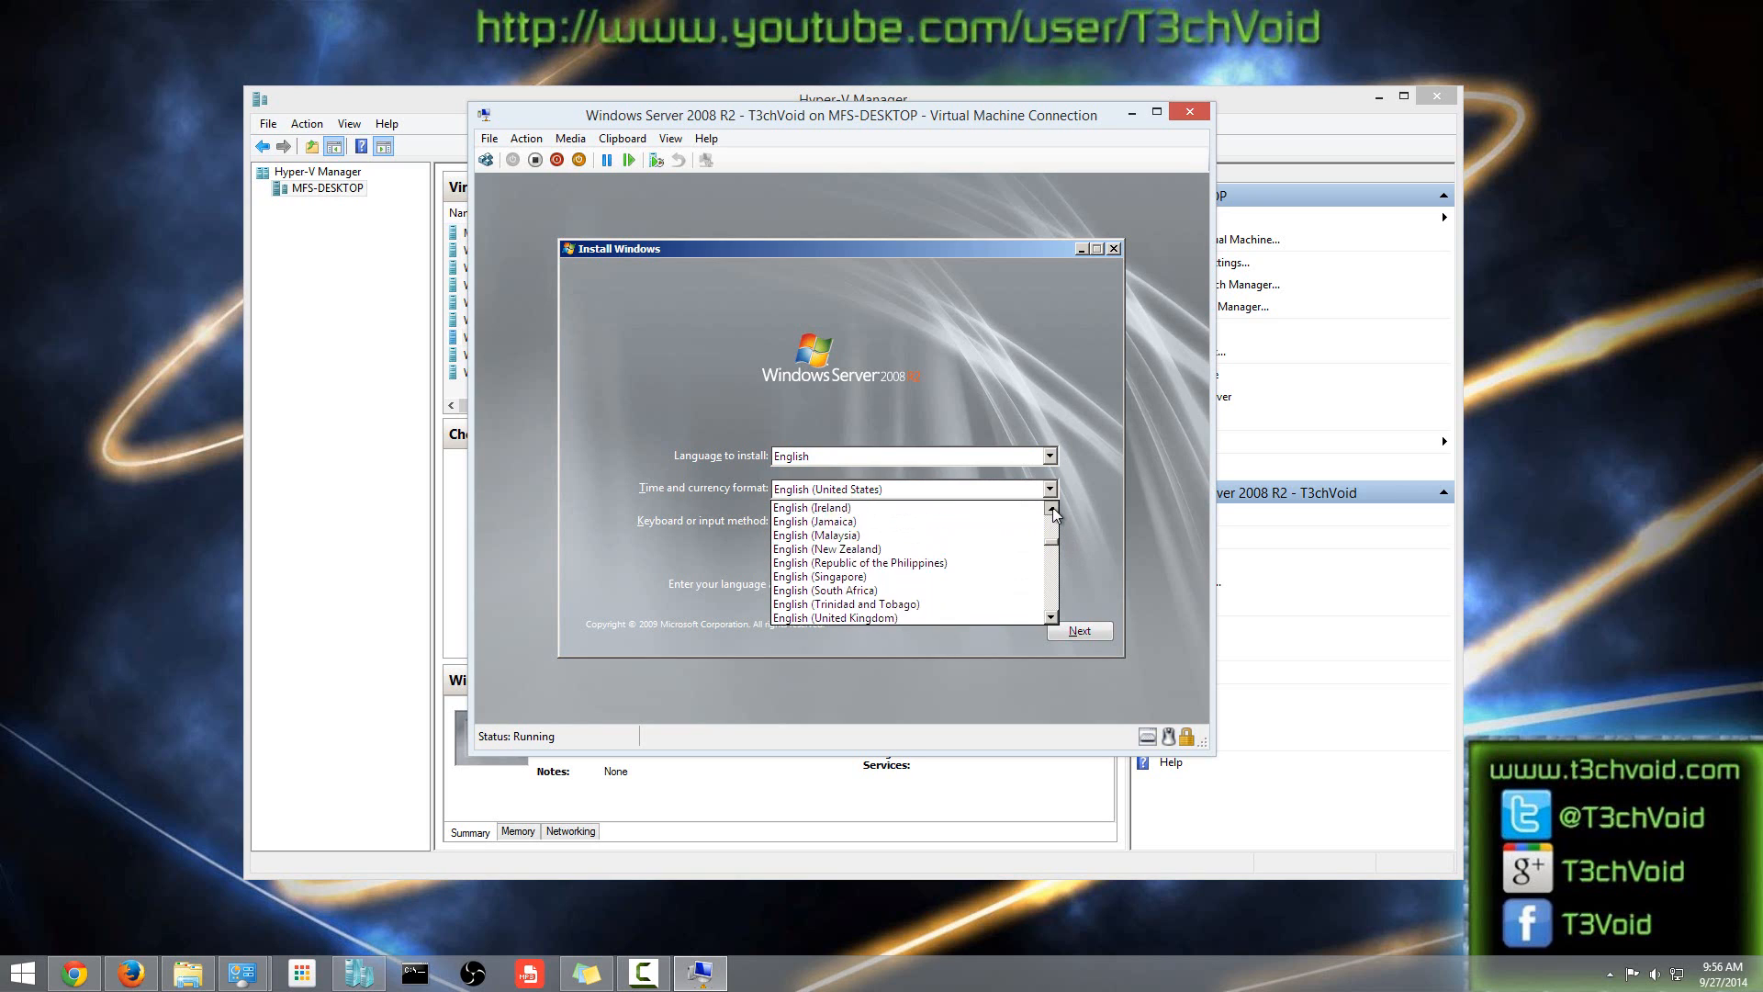
pyautogui.click(1053, 507)
pyautogui.click(979, 512)
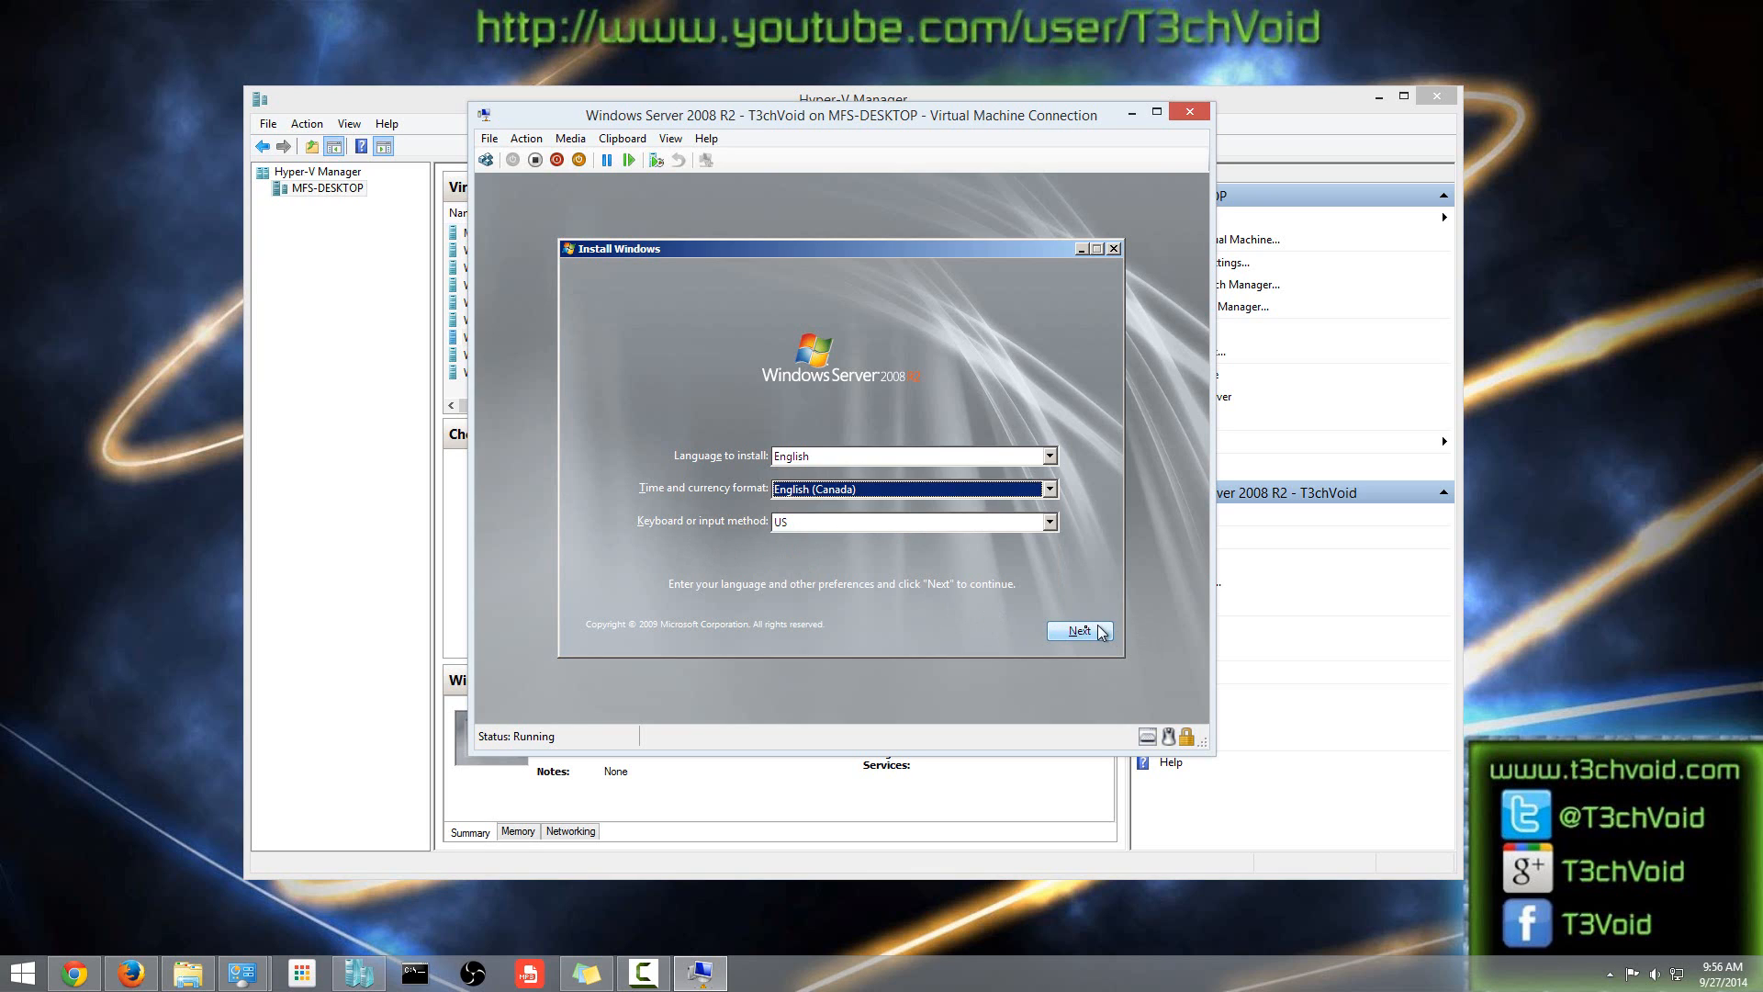
pyautogui.click(1070, 630)
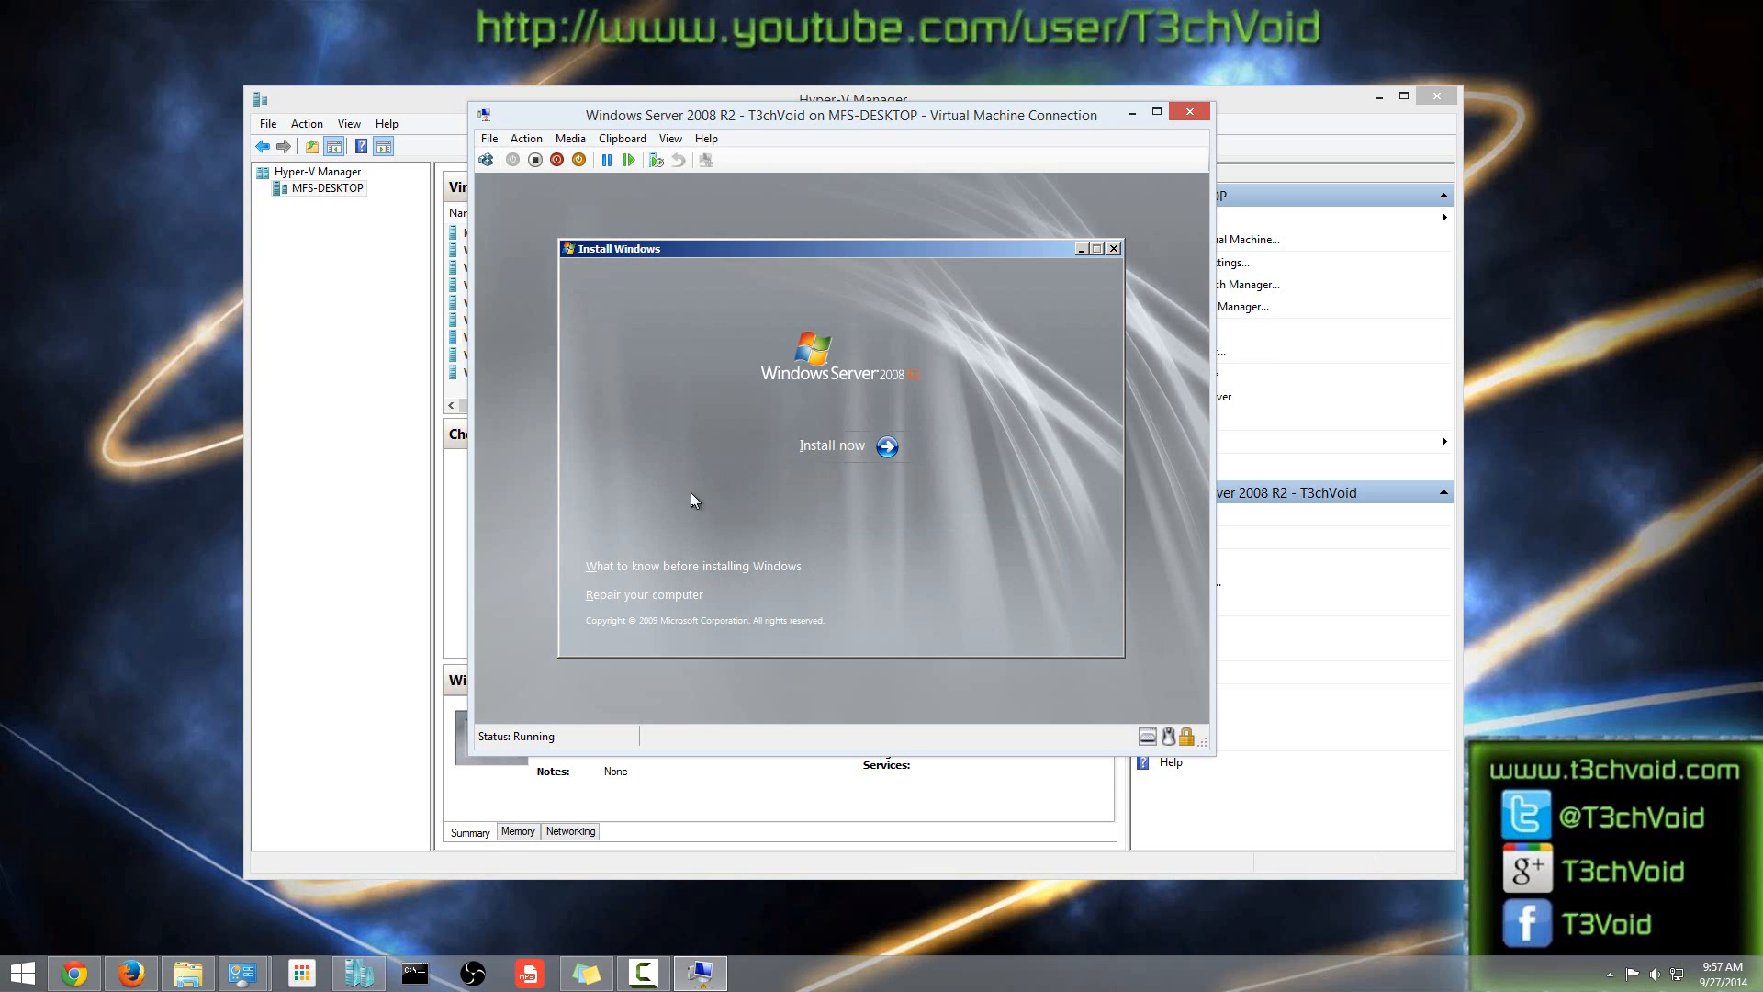
# Begin the Windows installation and choose the Windows Server 2008 R2 Enterprise (Full Installation) edition.
pyautogui.click(821, 450)
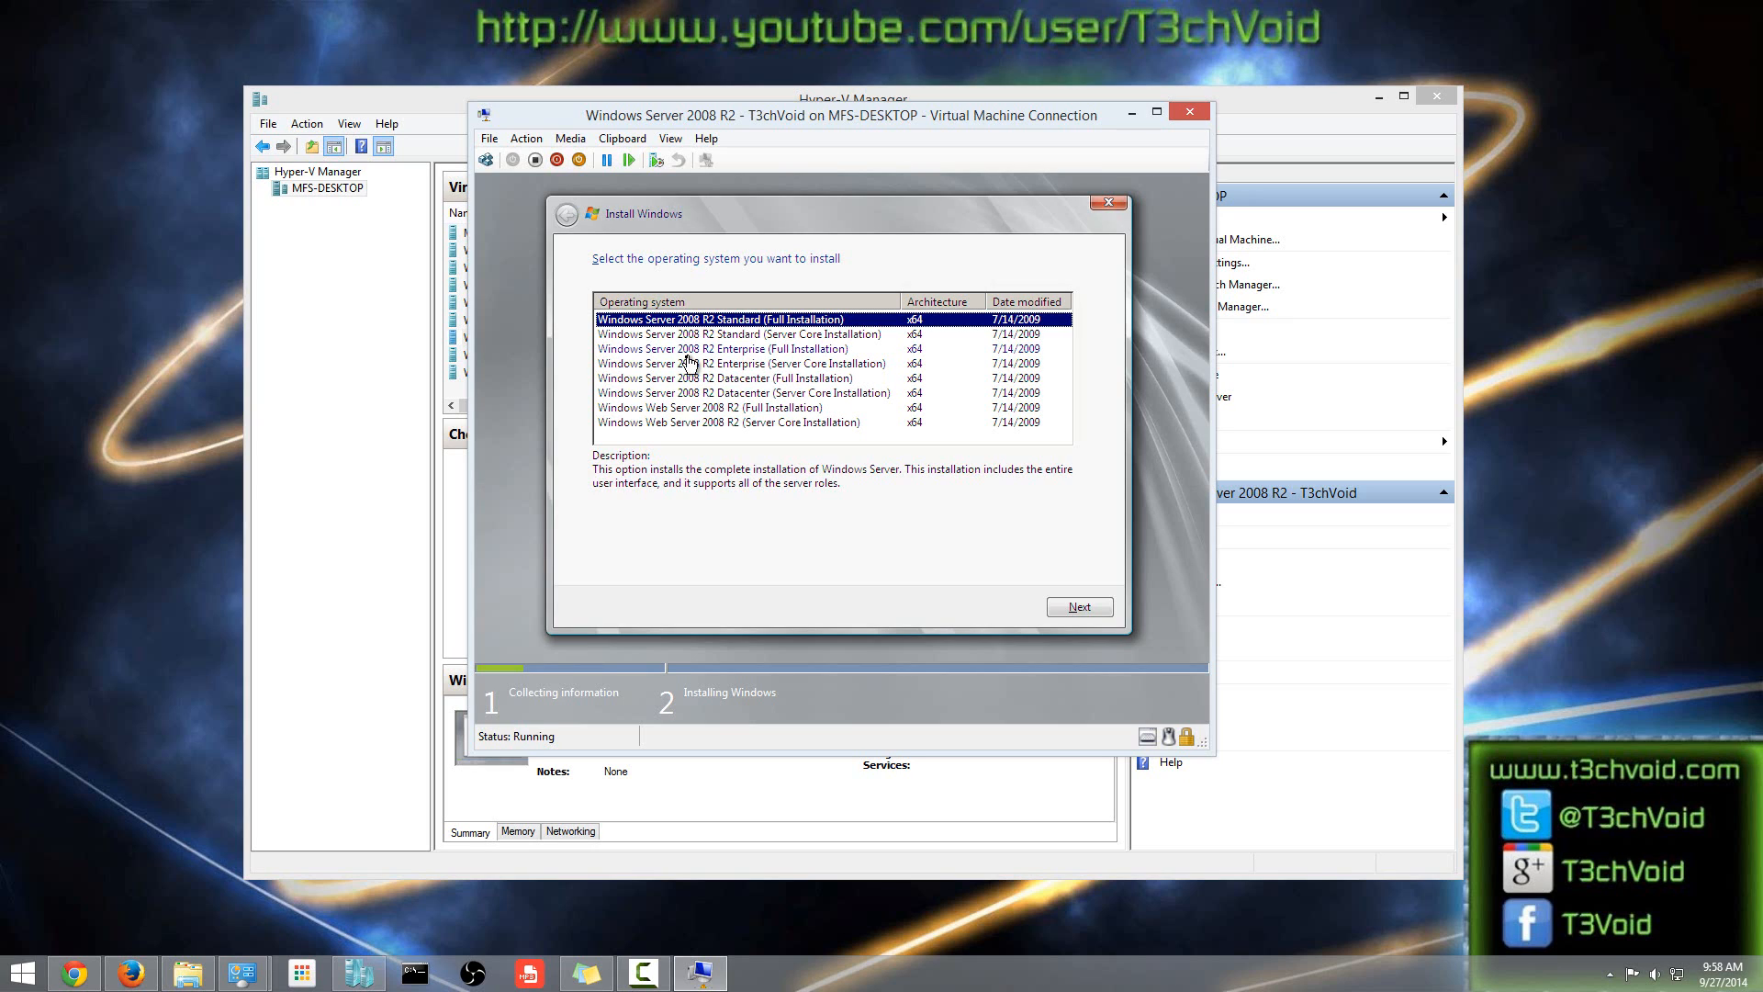
pyautogui.click(804, 350)
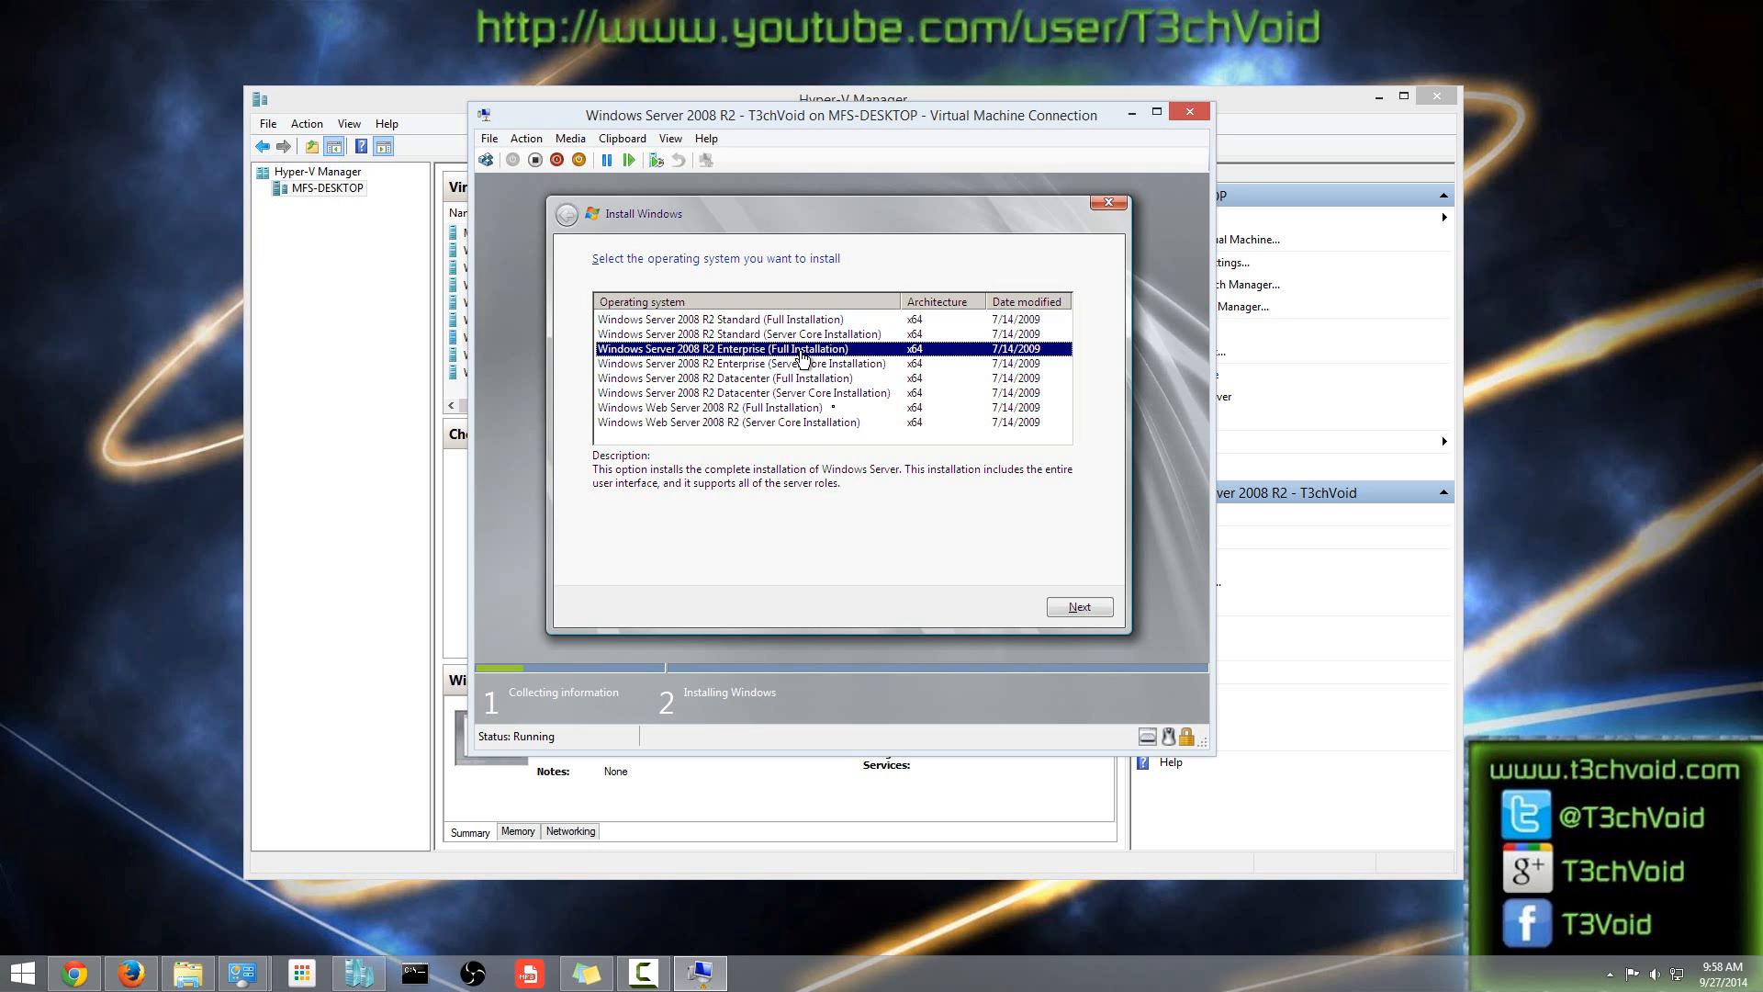
pyautogui.click(1084, 608)
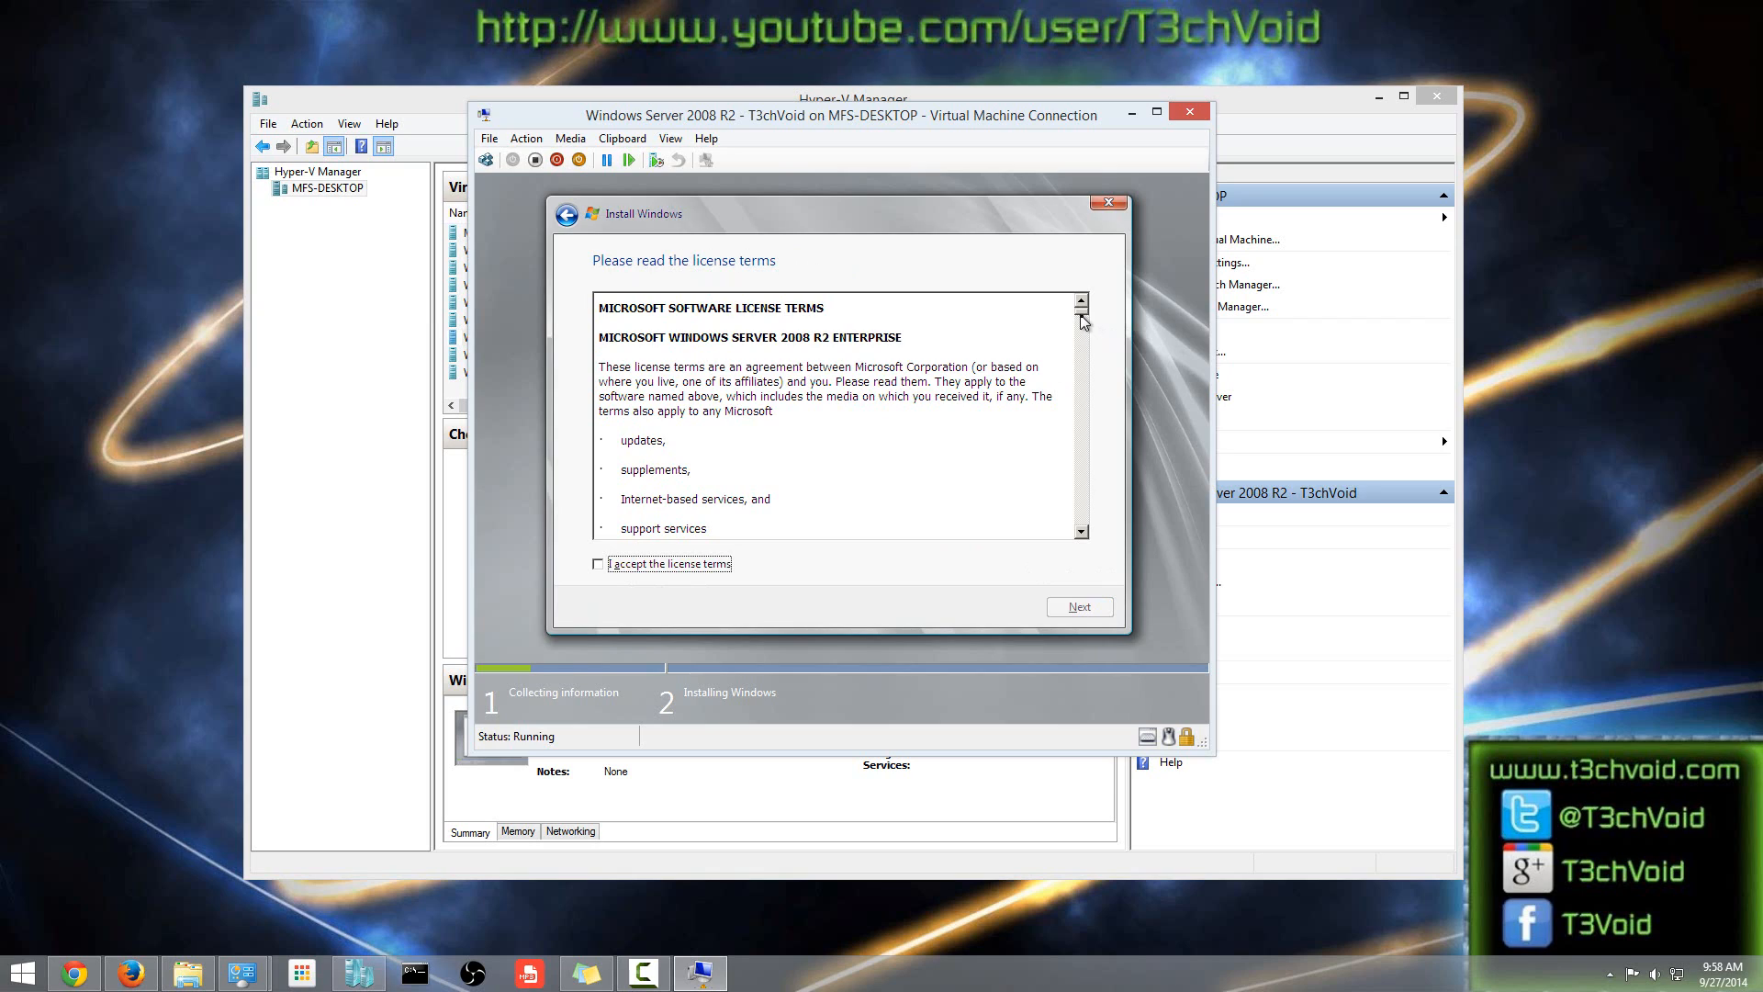
# Accept the Microsoft software license terms and continue to the installation type choice.
pyautogui.moveTo(1081, 319)
pyautogui.mouseDown()
pyautogui.moveTo(1083, 519)
pyautogui.moveTo(1082, 312)
pyautogui.mouseUp()
pyautogui.click(598, 566)
pyautogui.click(1080, 608)
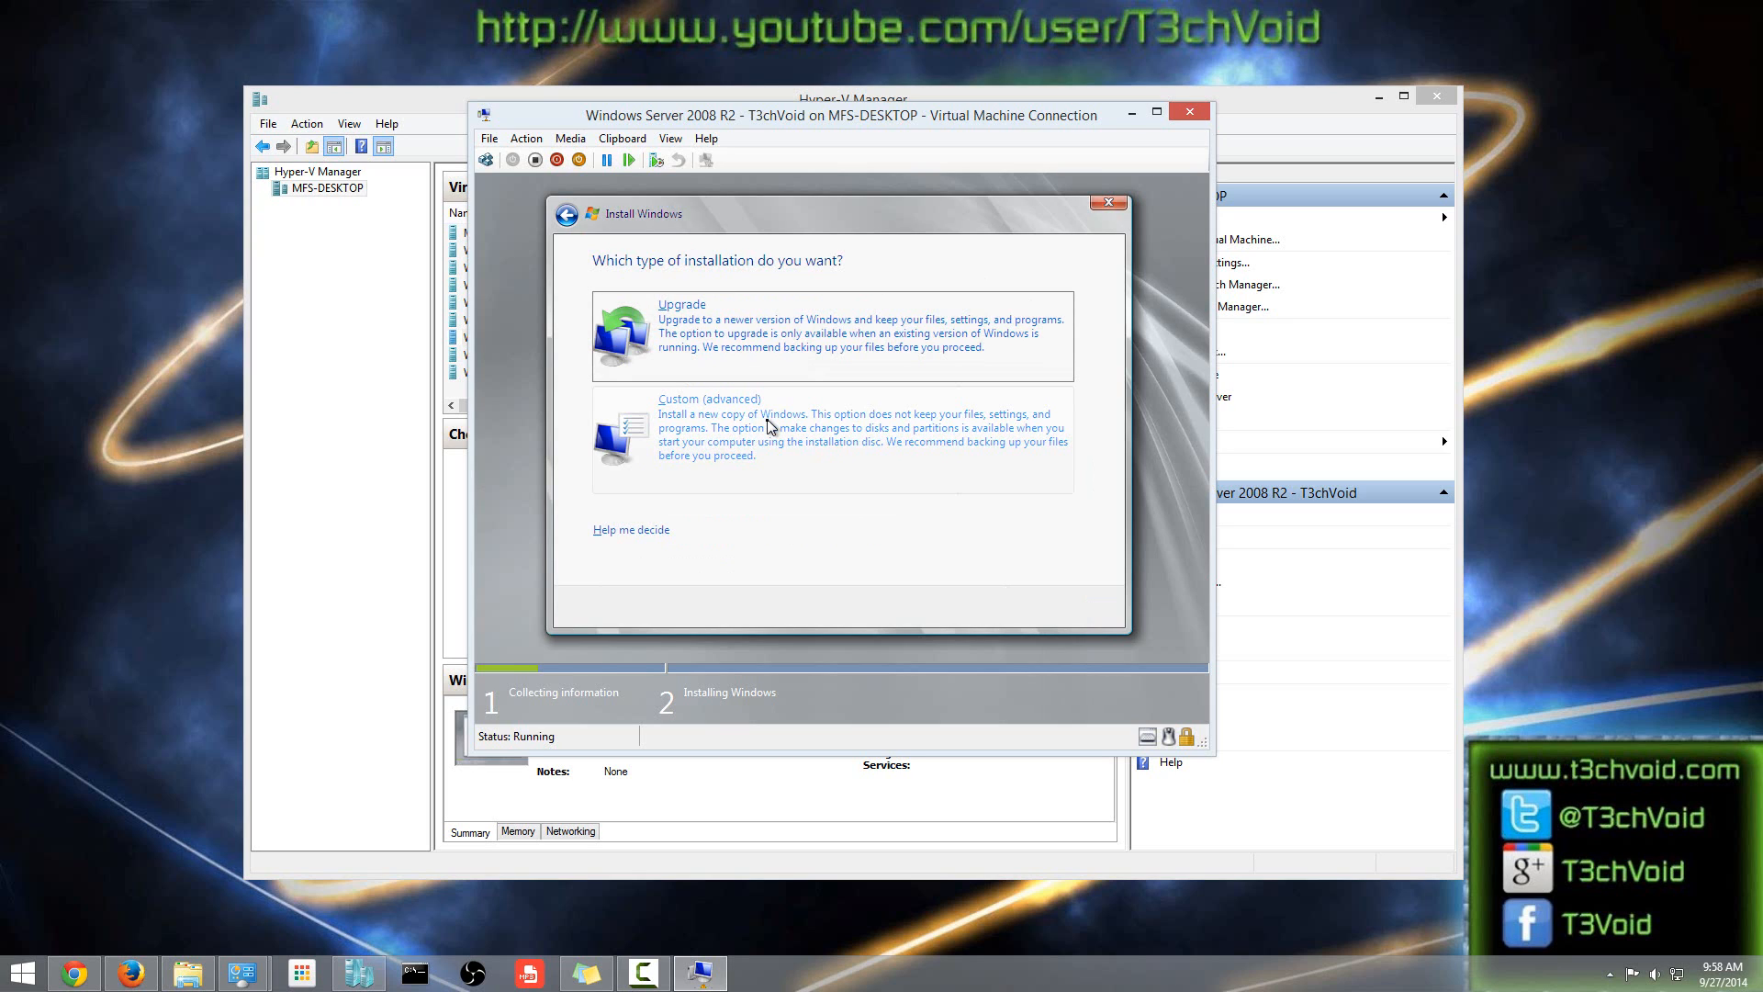
# Run a Custom (advanced) installation of Windows onto the Disk 0 Unallocated Space.
pyautogui.click(657, 451)
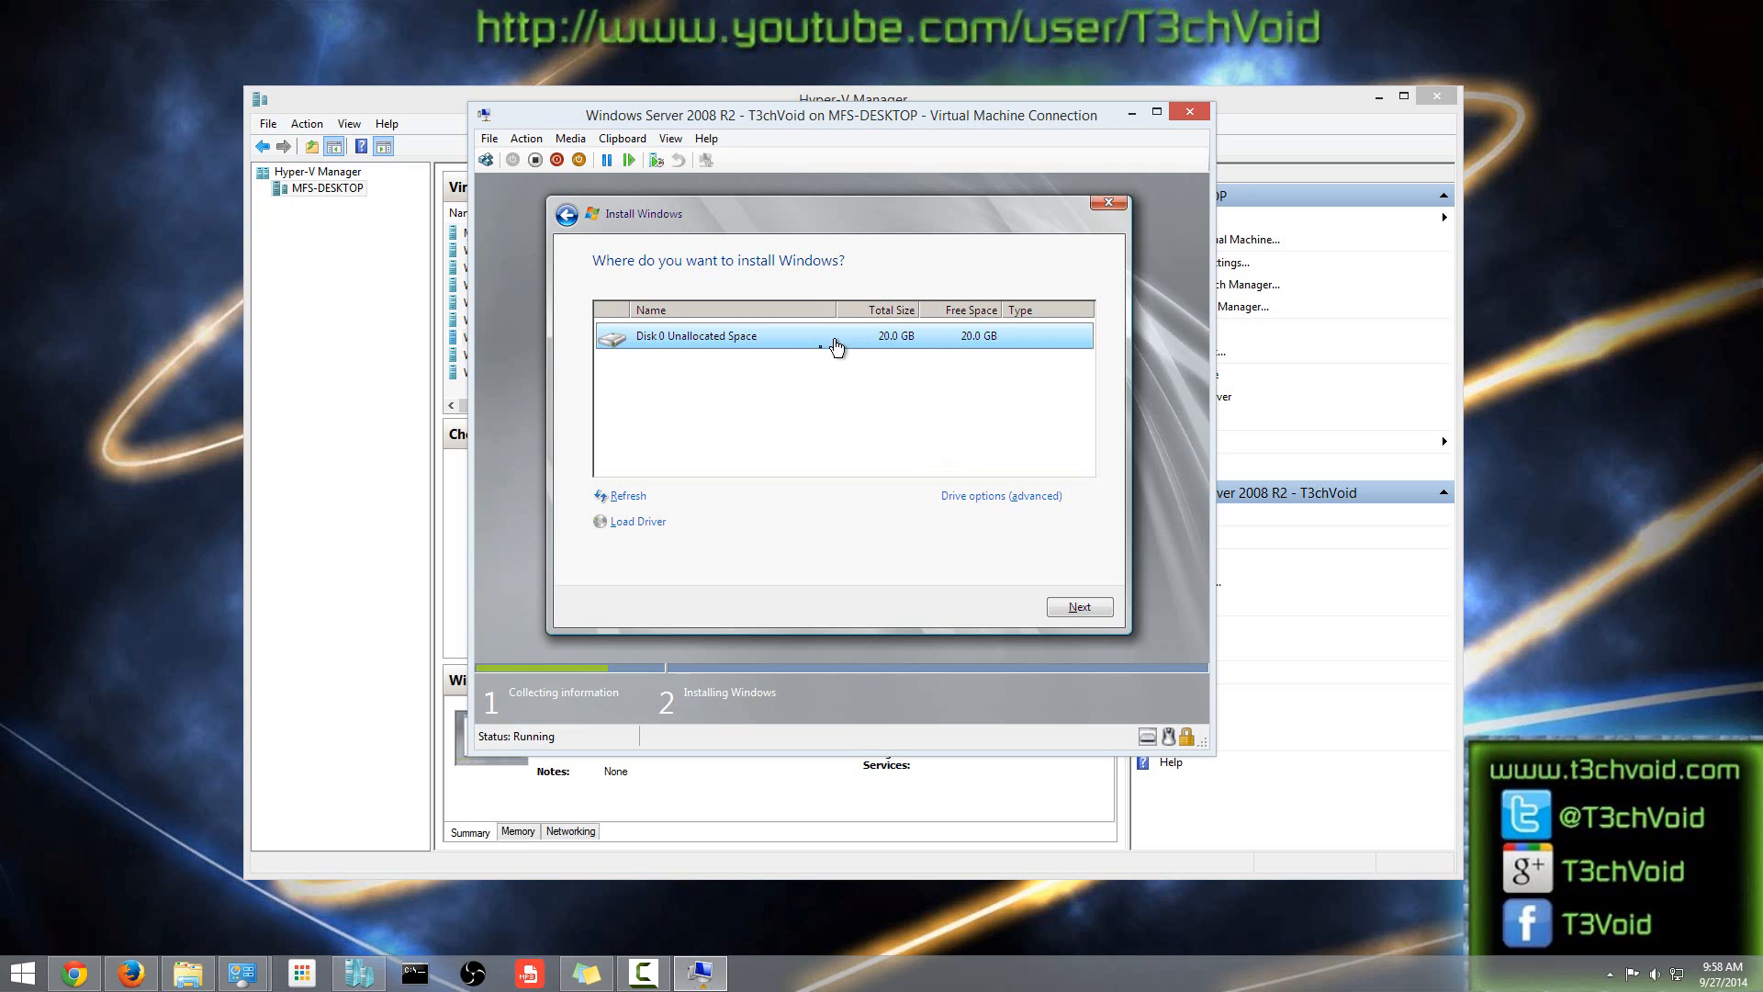
pyautogui.click(1080, 608)
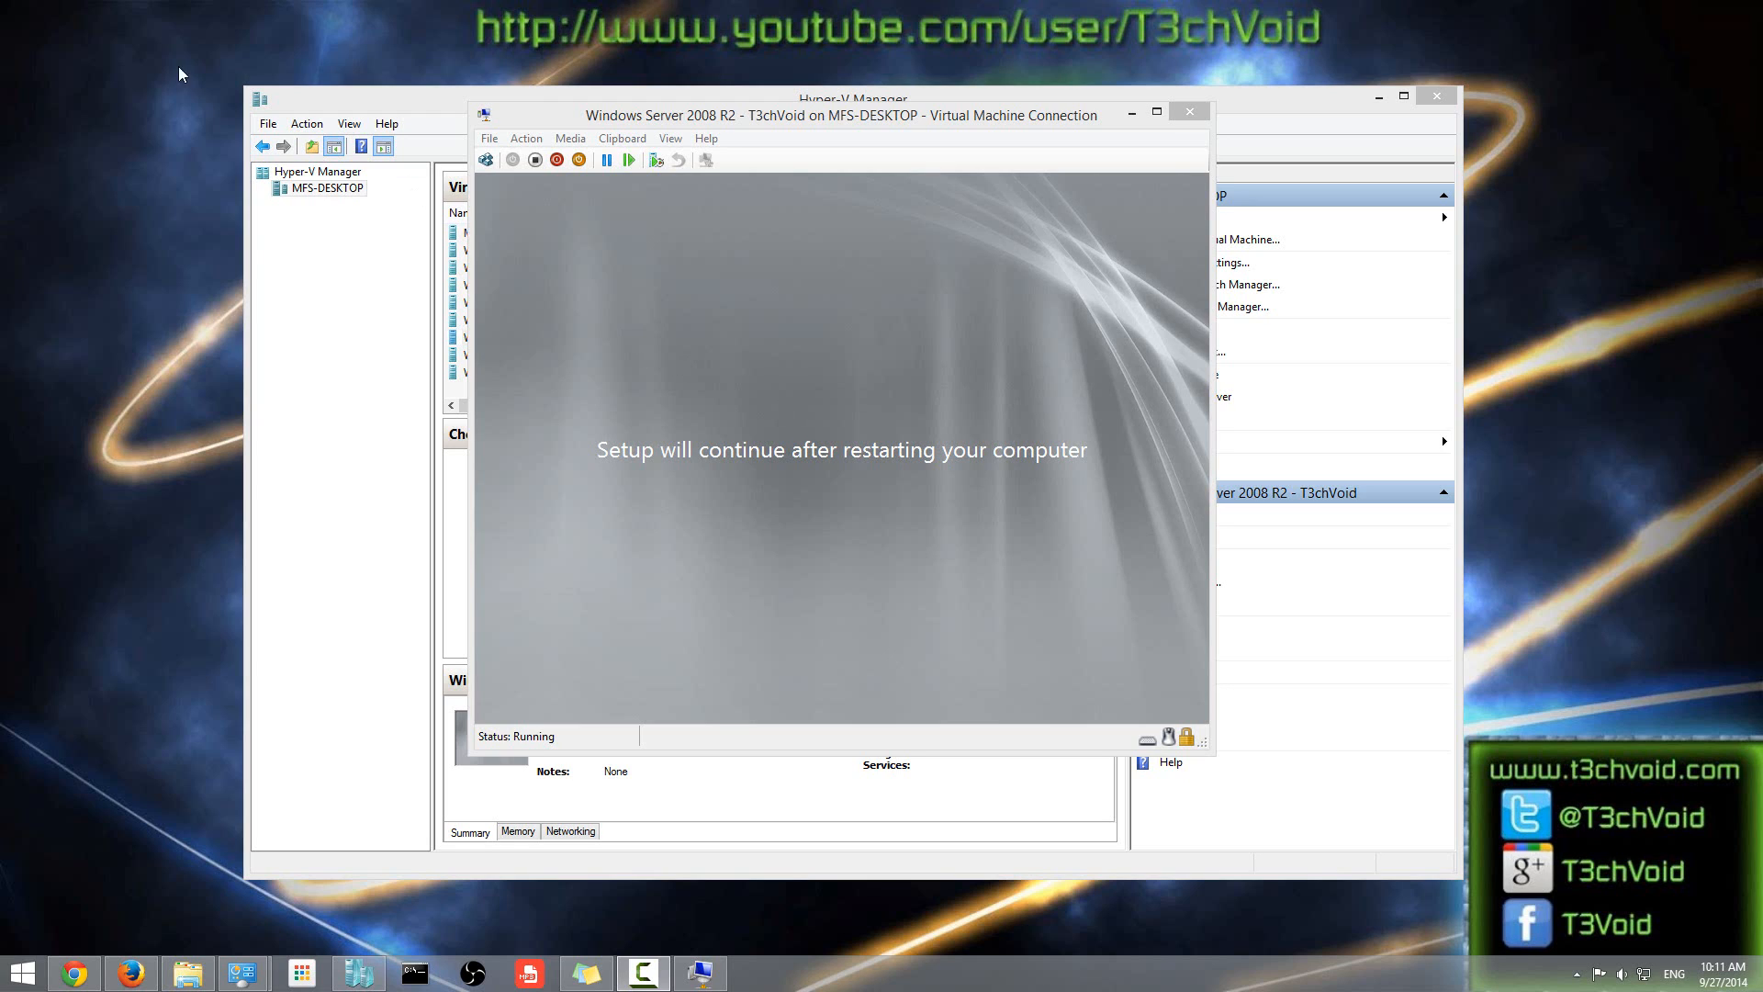
pyautogui.click(788, 343)
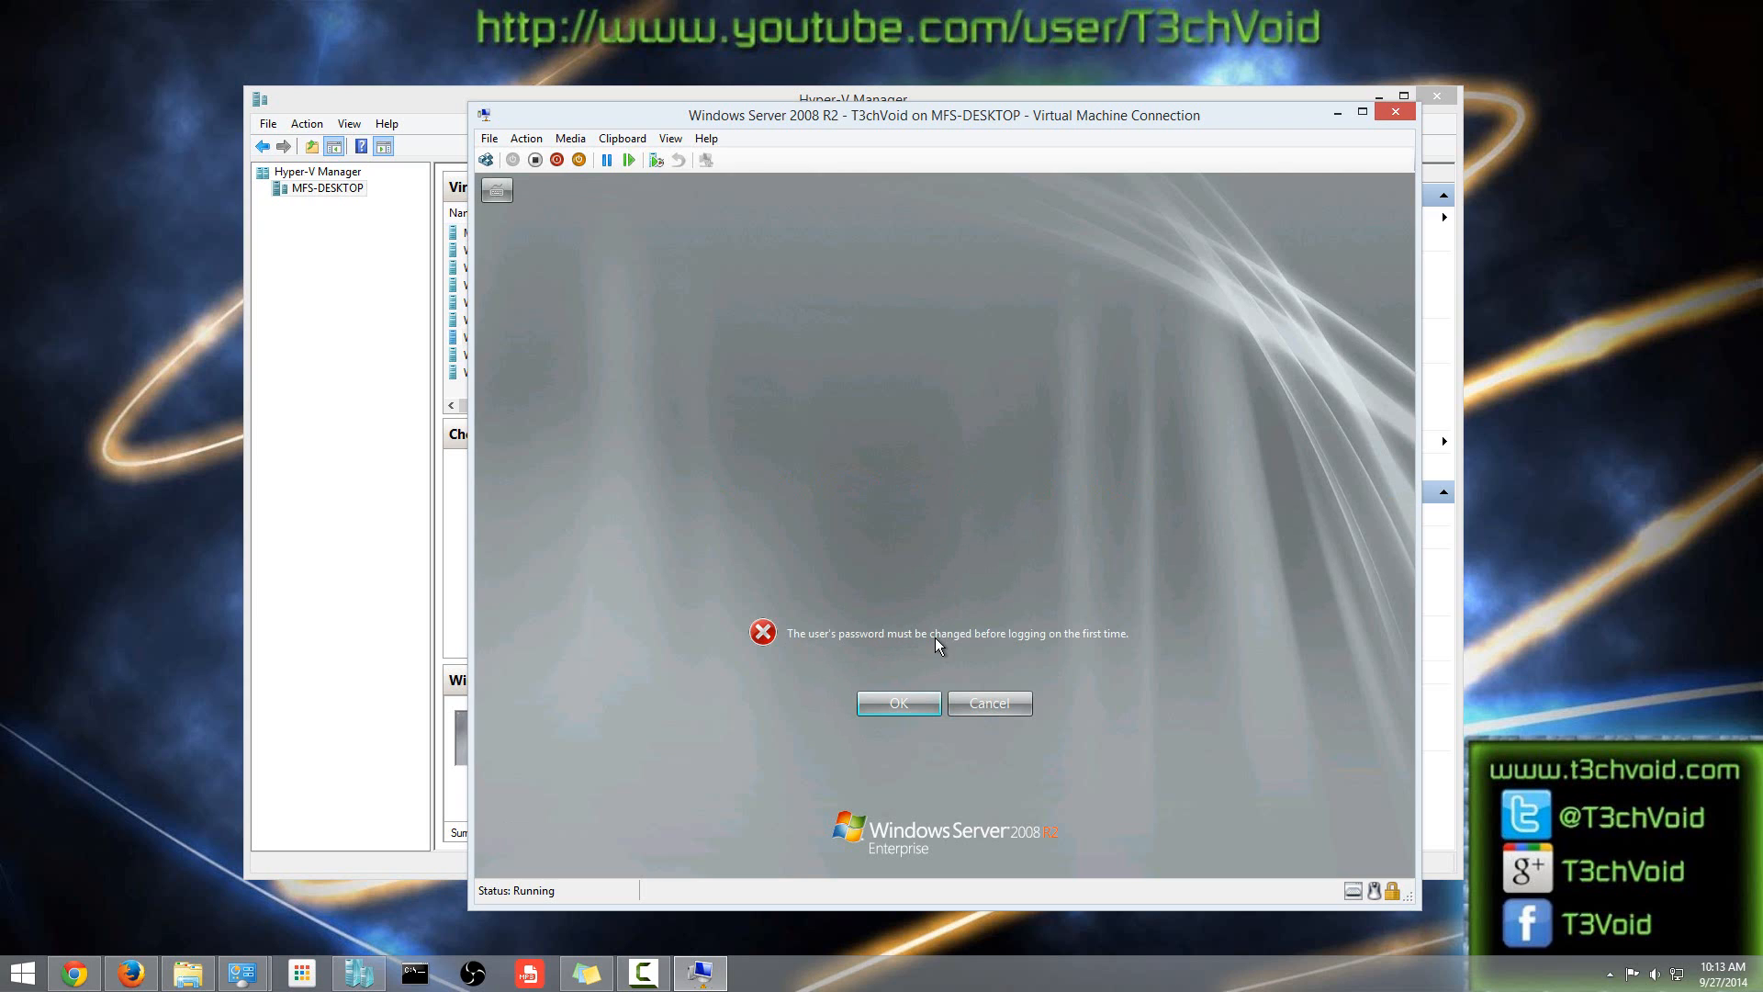
# Set and confirm a new password for the Administrator account at first logon, and continue to the desktop.
pyautogui.click(899, 703)
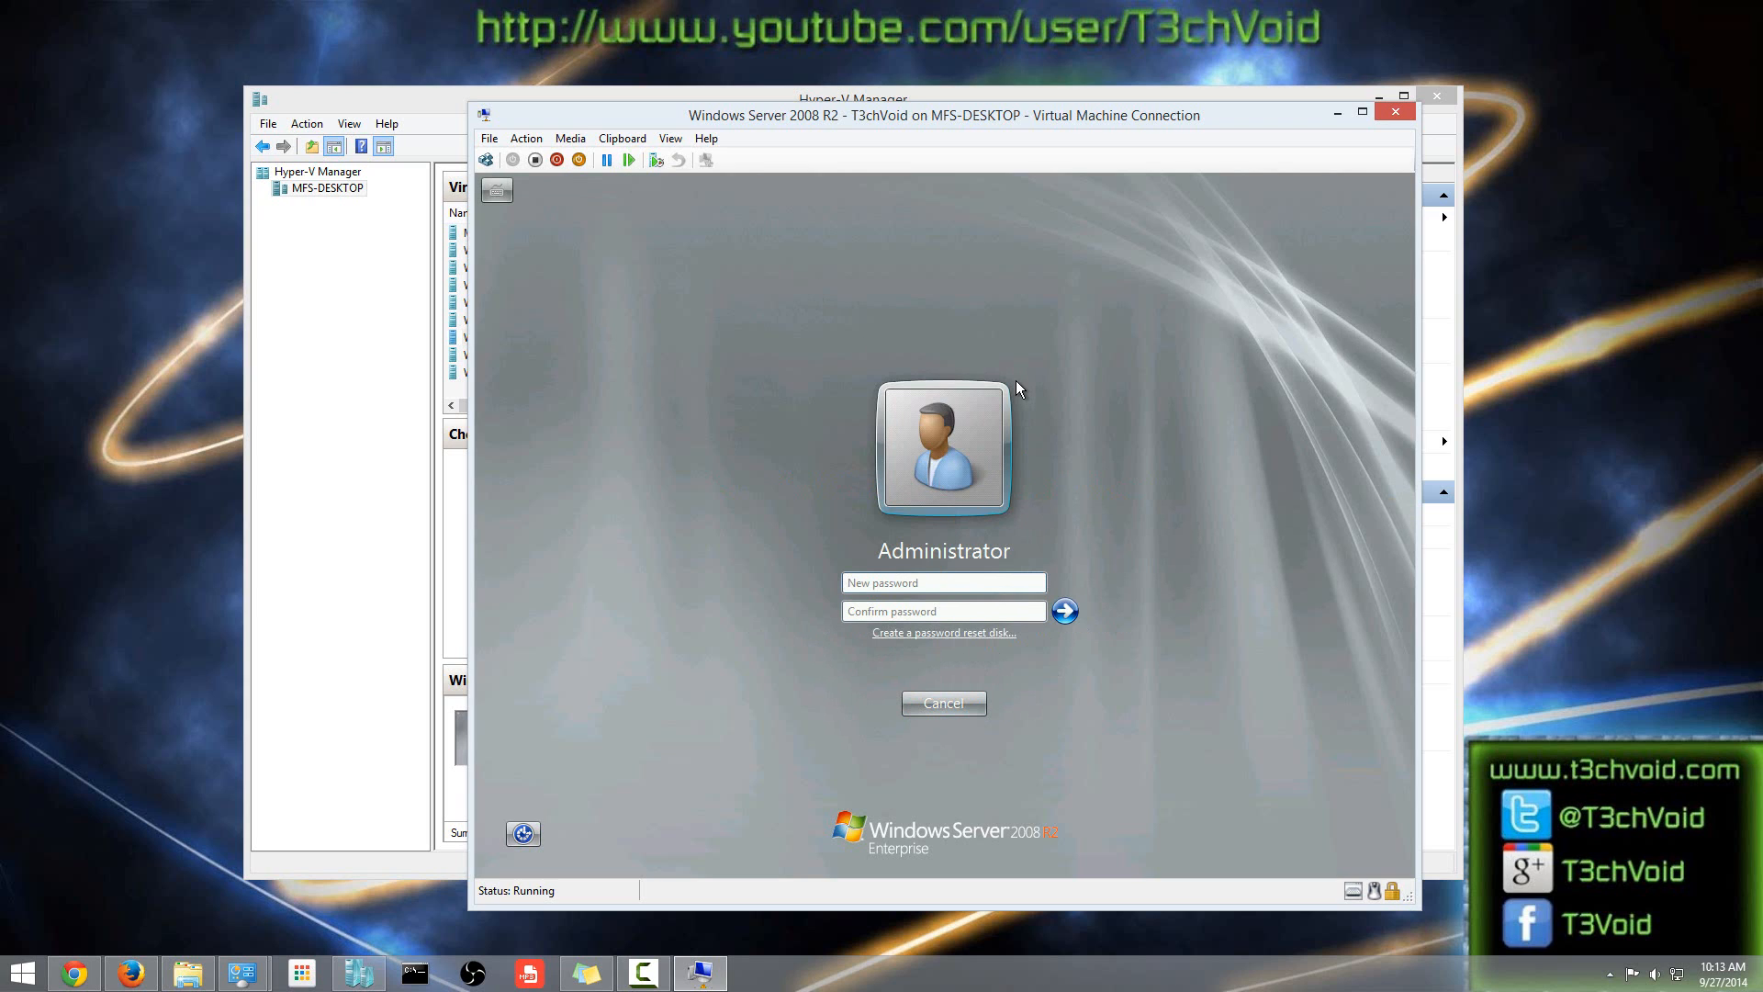
pyautogui.moveTo(1012, 121); pyautogui.dragTo(1005, 114)
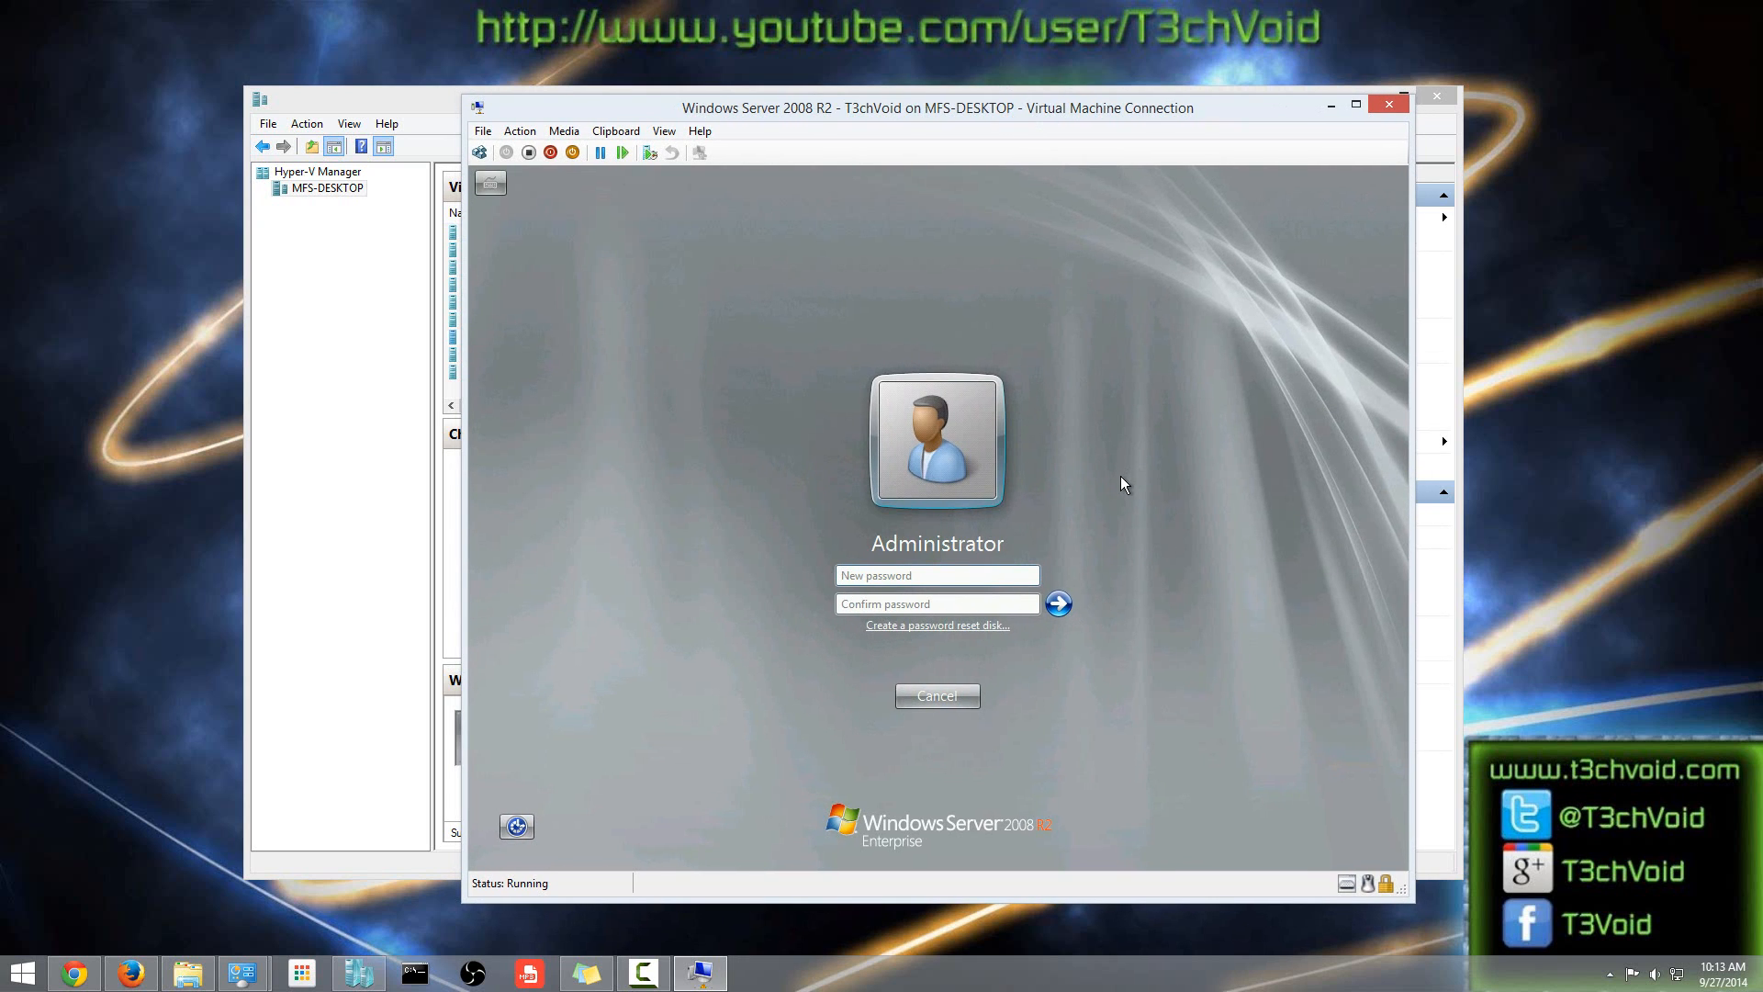
pyautogui.click(973, 581)
pyautogui.write('••••••••')
pyautogui.press('Tab')
pyautogui.write('••••••••')
pyautogui.press('Return')
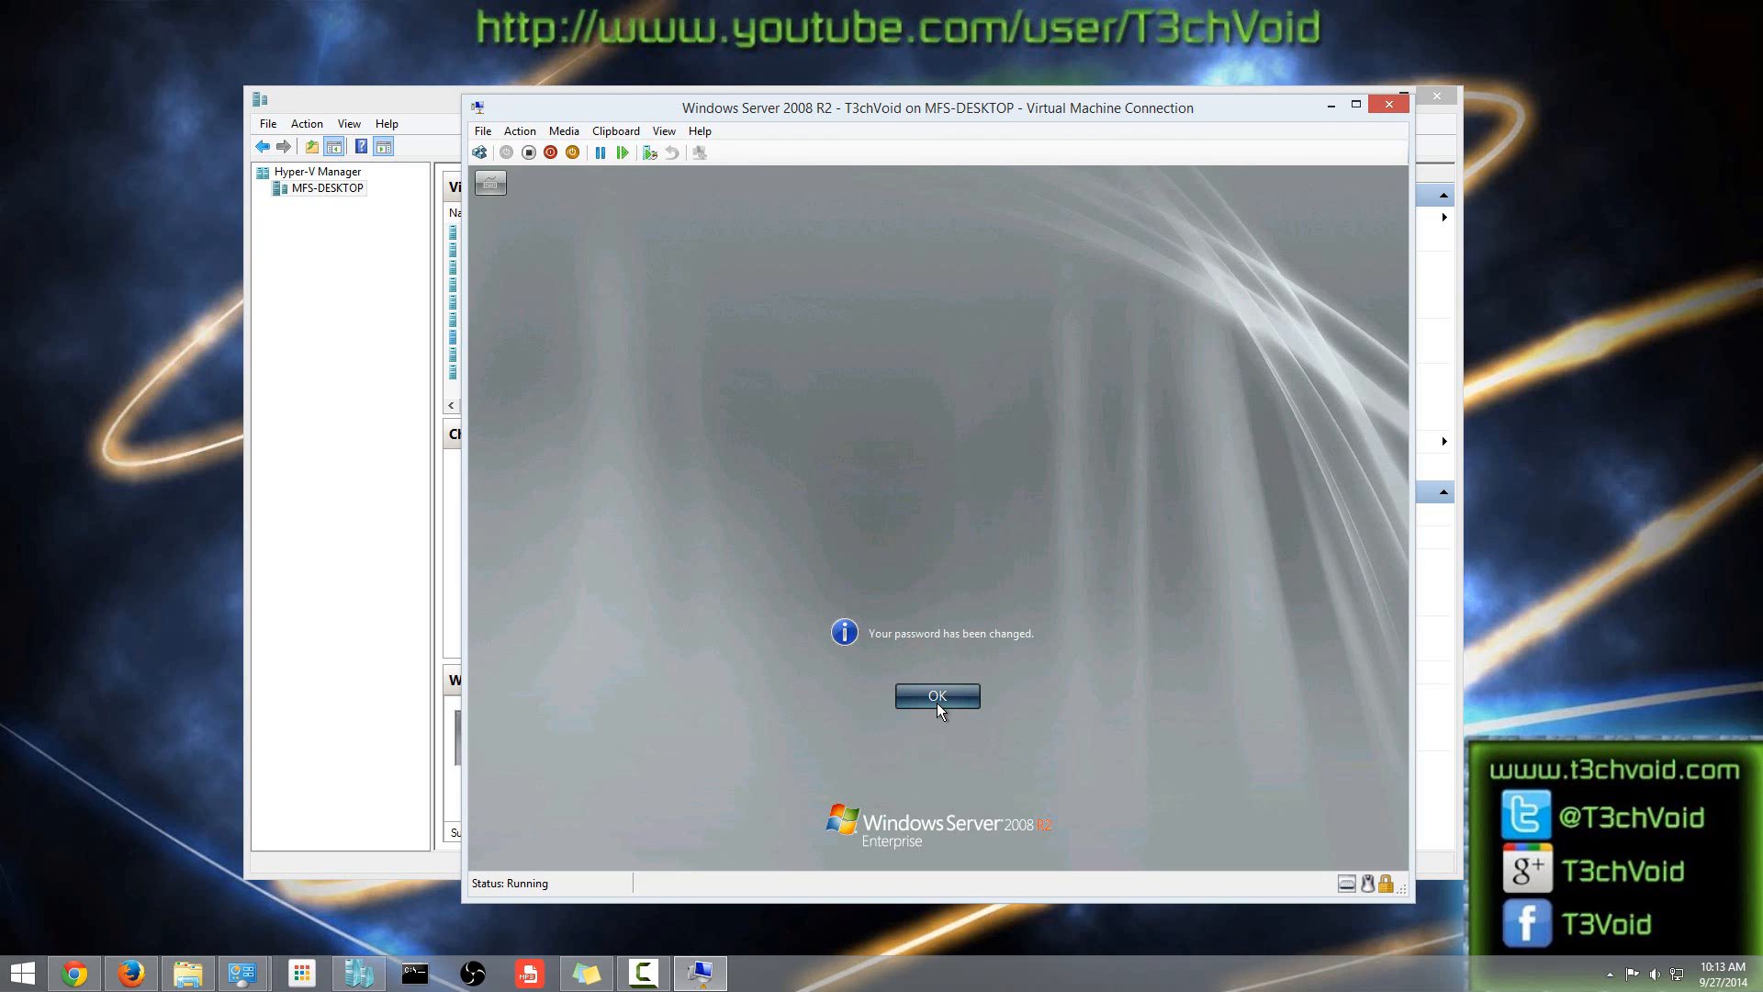
pyautogui.click(937, 705)
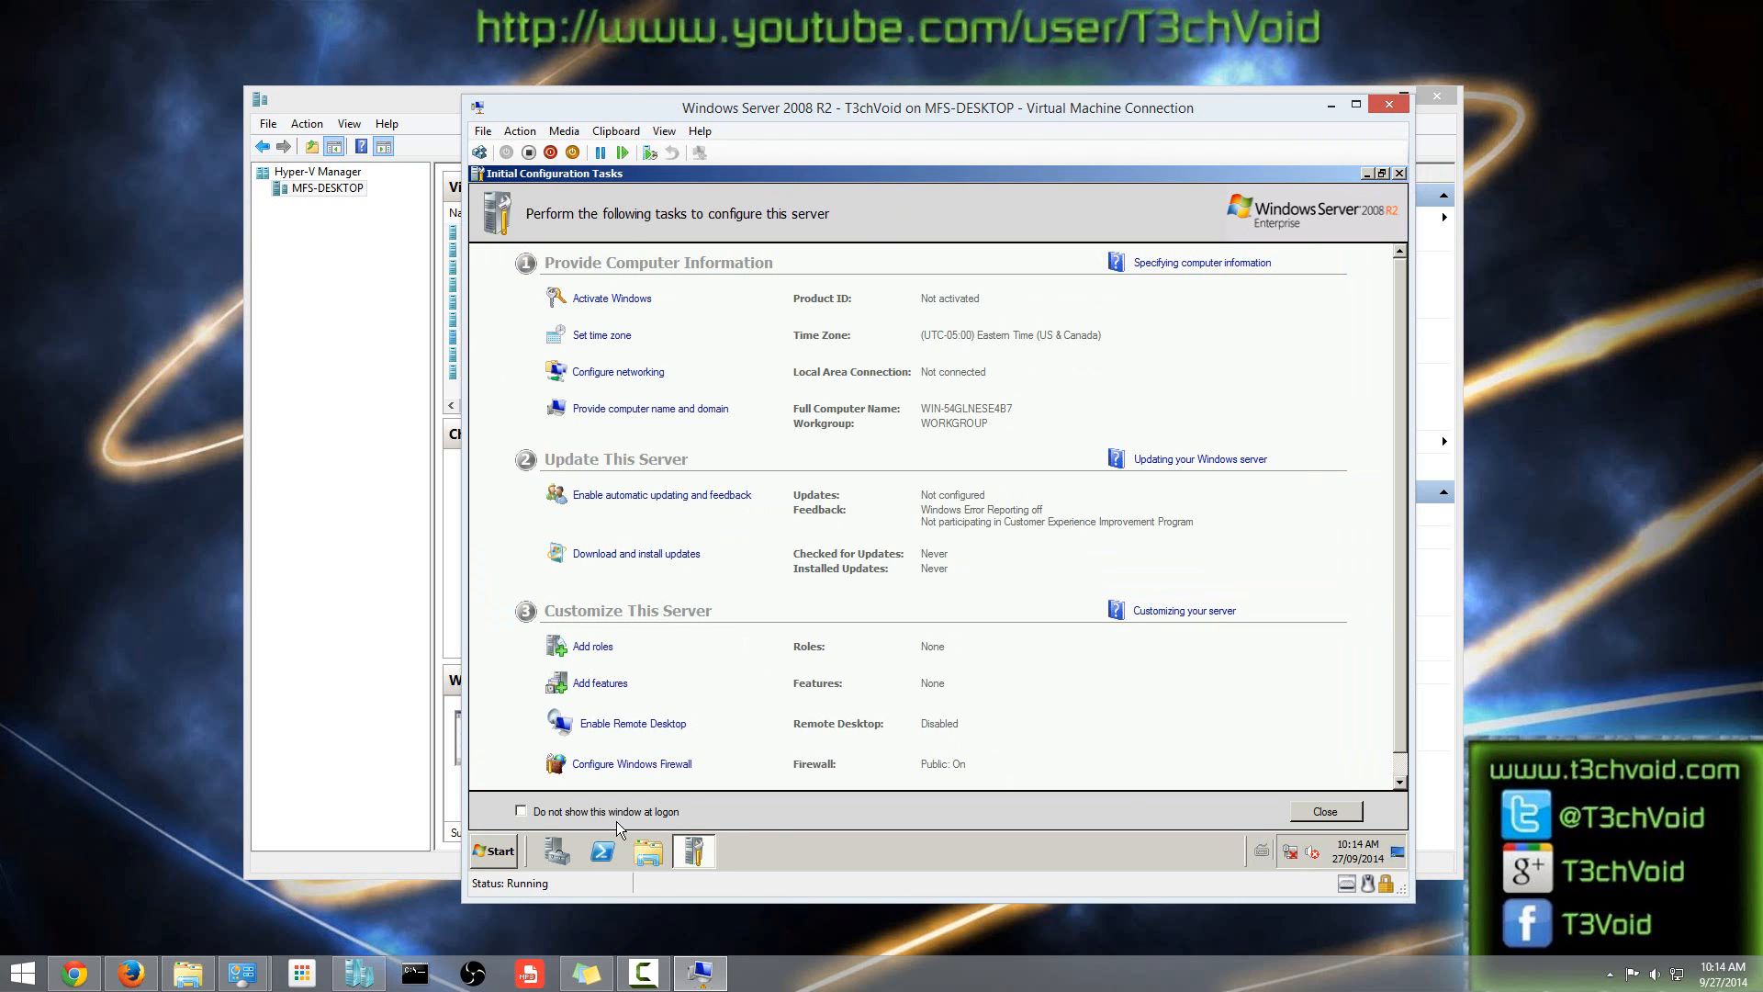
# Minimize the Initial Configuration Tasks window to show the server's desktop.
pyautogui.click(495, 851)
pyautogui.click(763, 863)
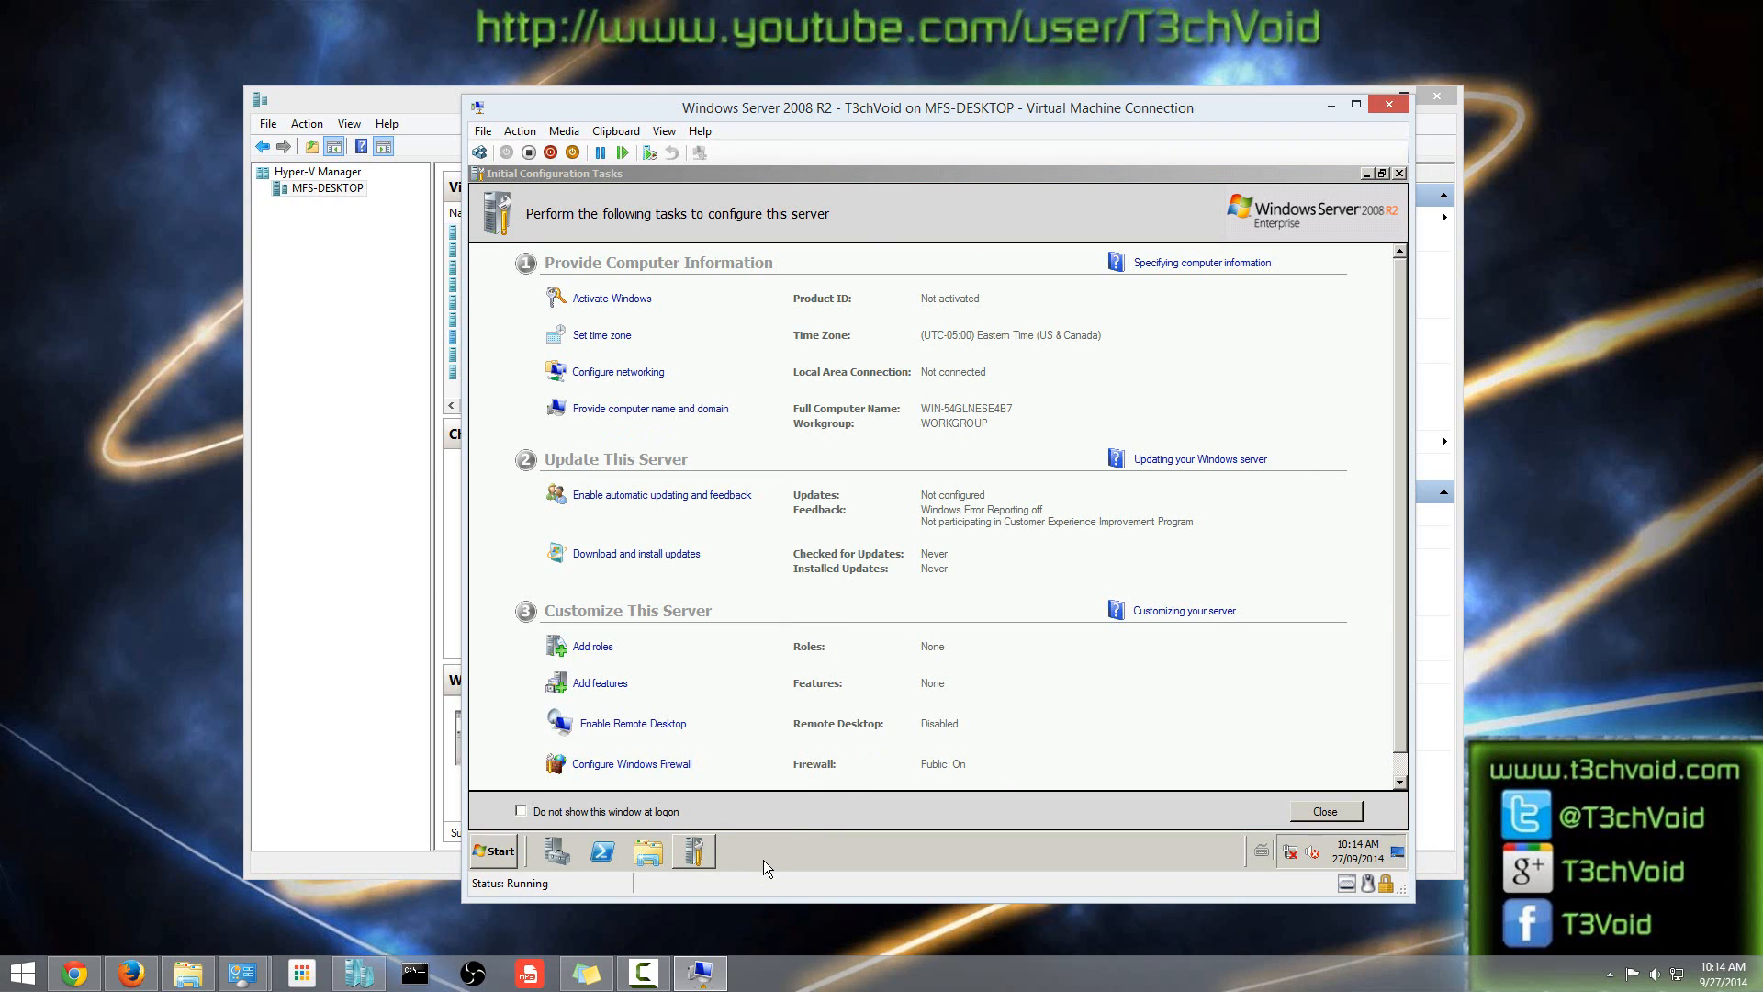
pyautogui.click(1367, 174)
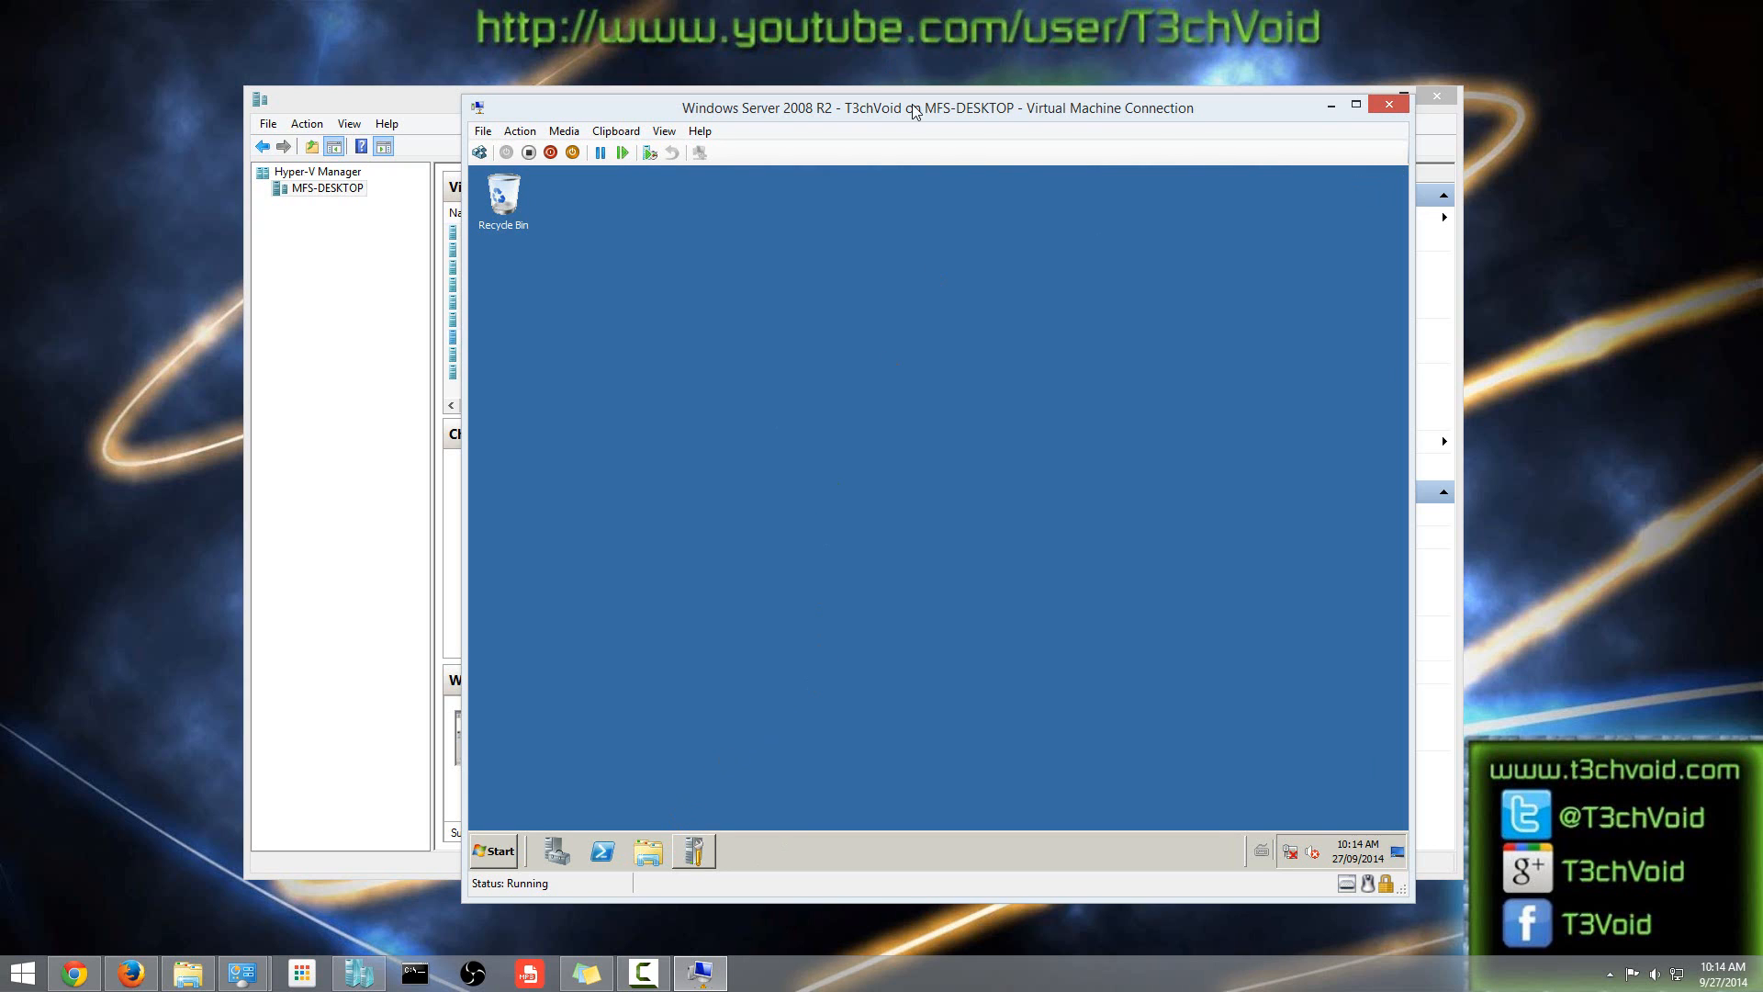
# Reposition the virtual machine connection window on the host desktop and try to enlarge it.
pyautogui.moveTo(912, 108); pyautogui.dragTo(867, 52)
pyautogui.moveTo(1322, 816)
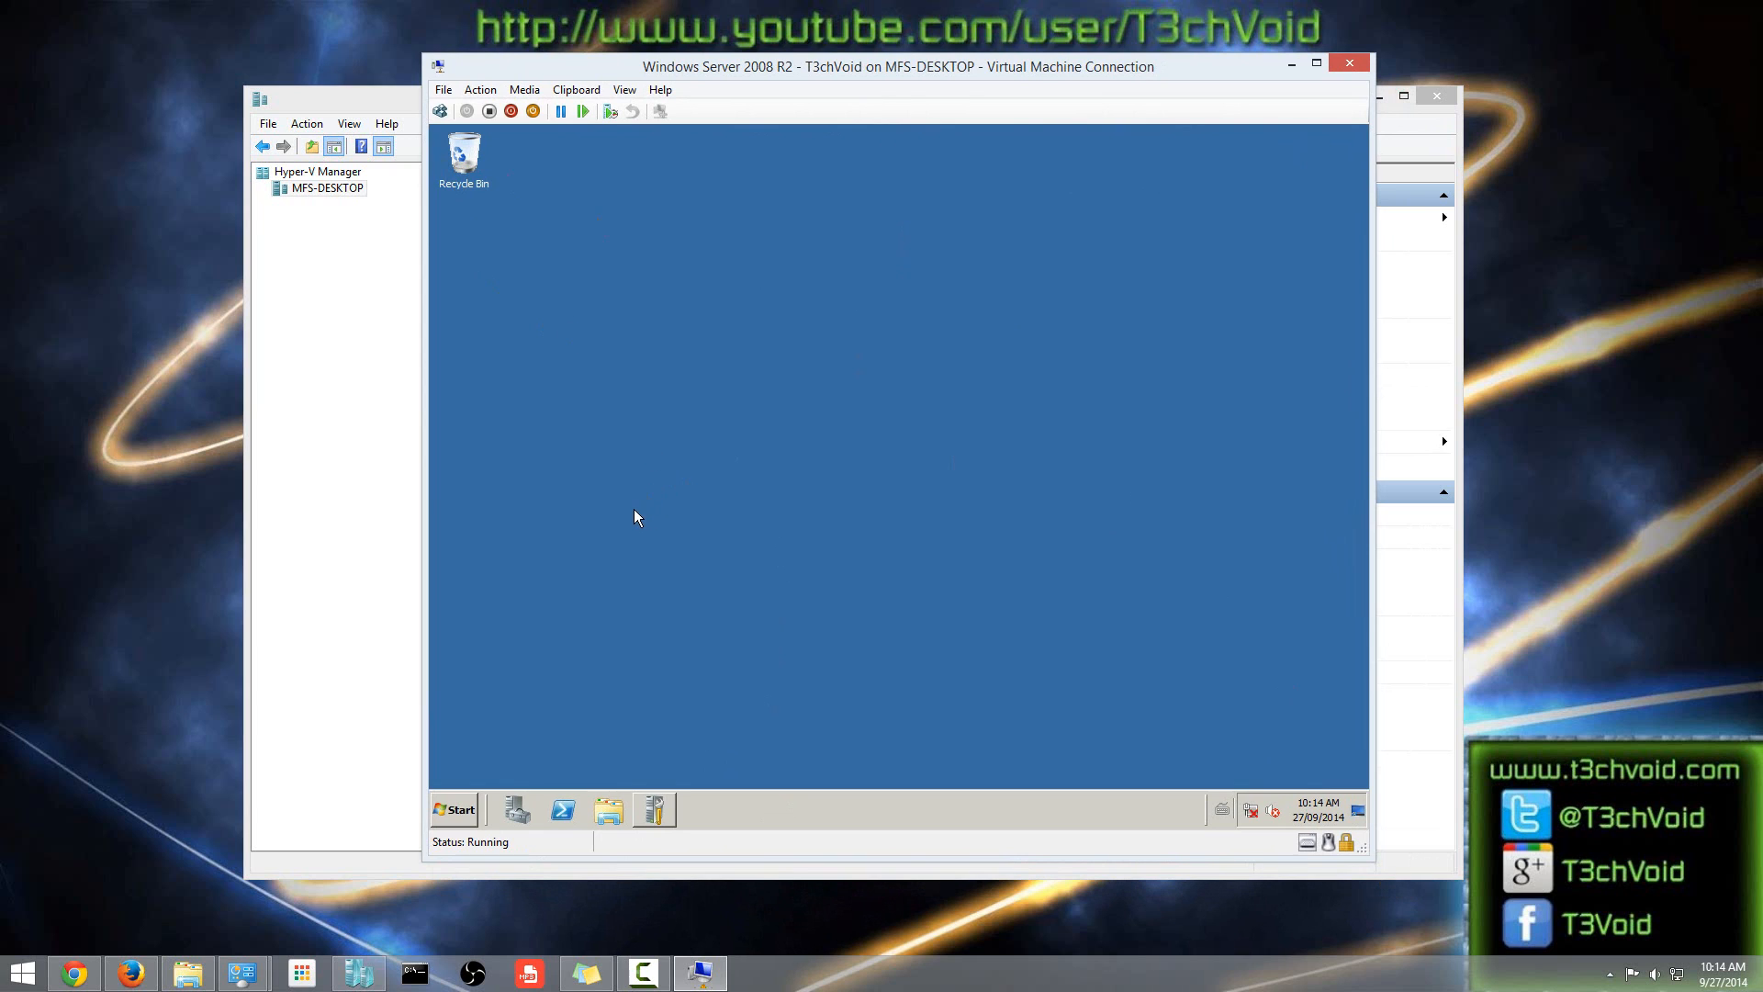
pyautogui.moveTo(778, 69); pyautogui.dragTo(721, 44)
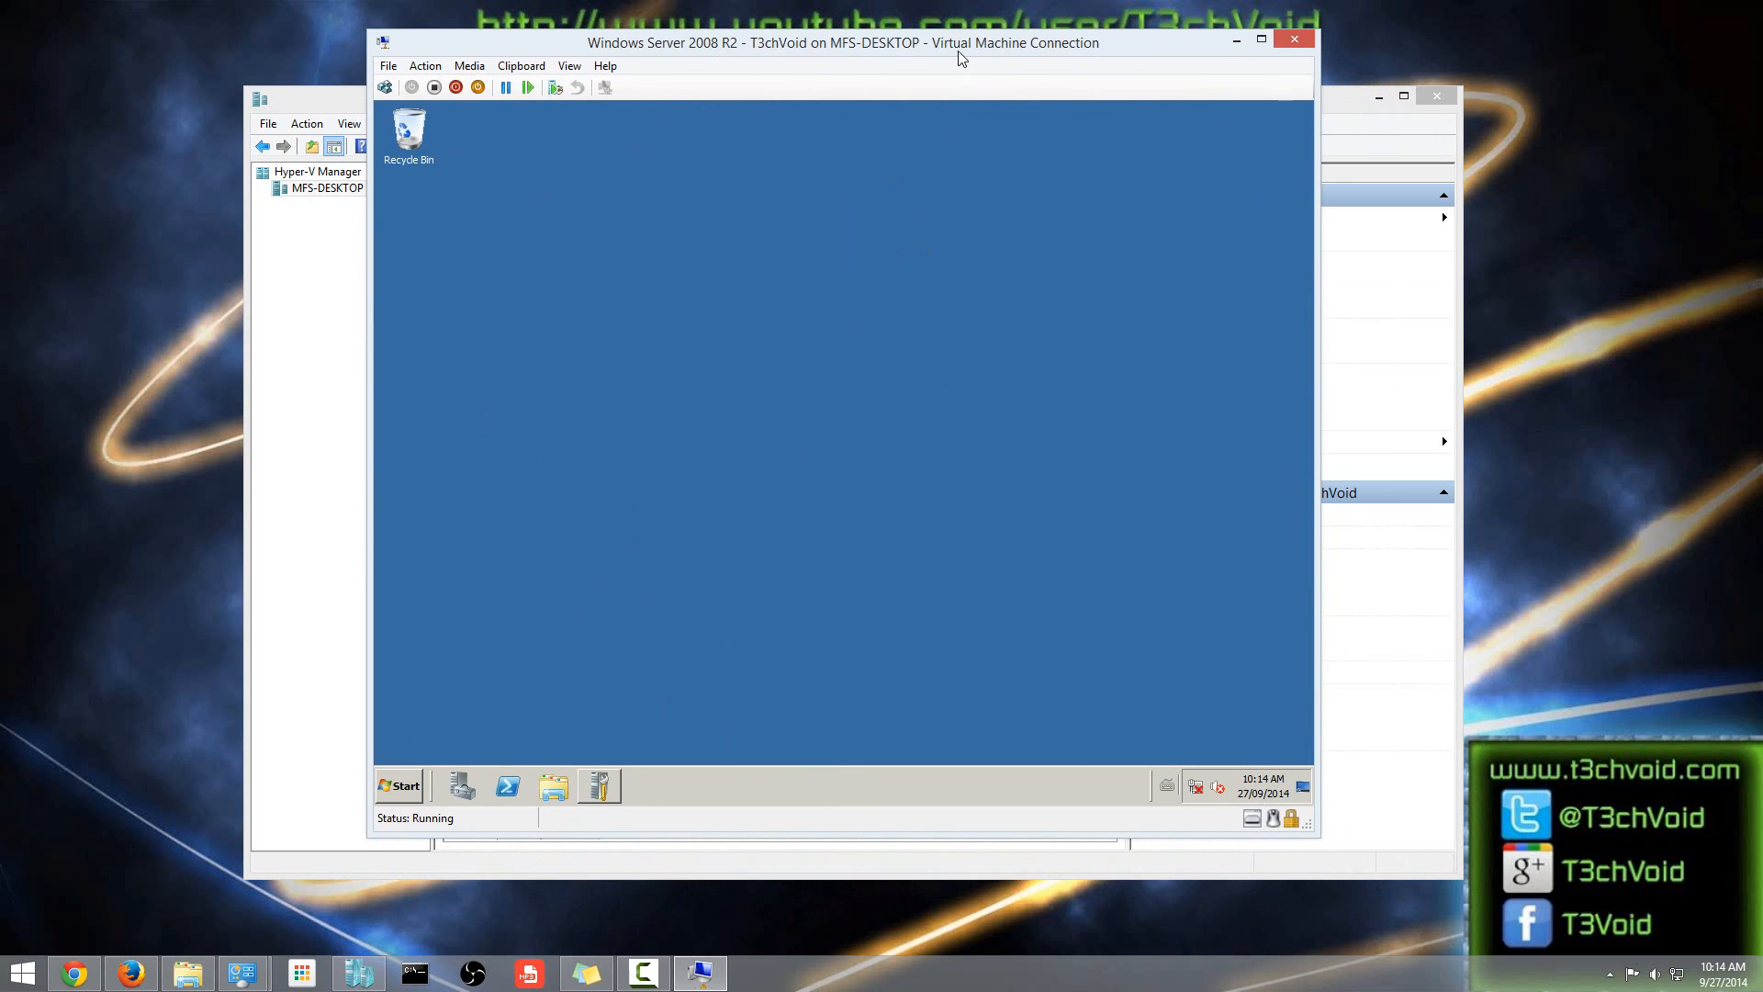
pyautogui.moveTo(960, 58); pyautogui.dragTo(992, 77)
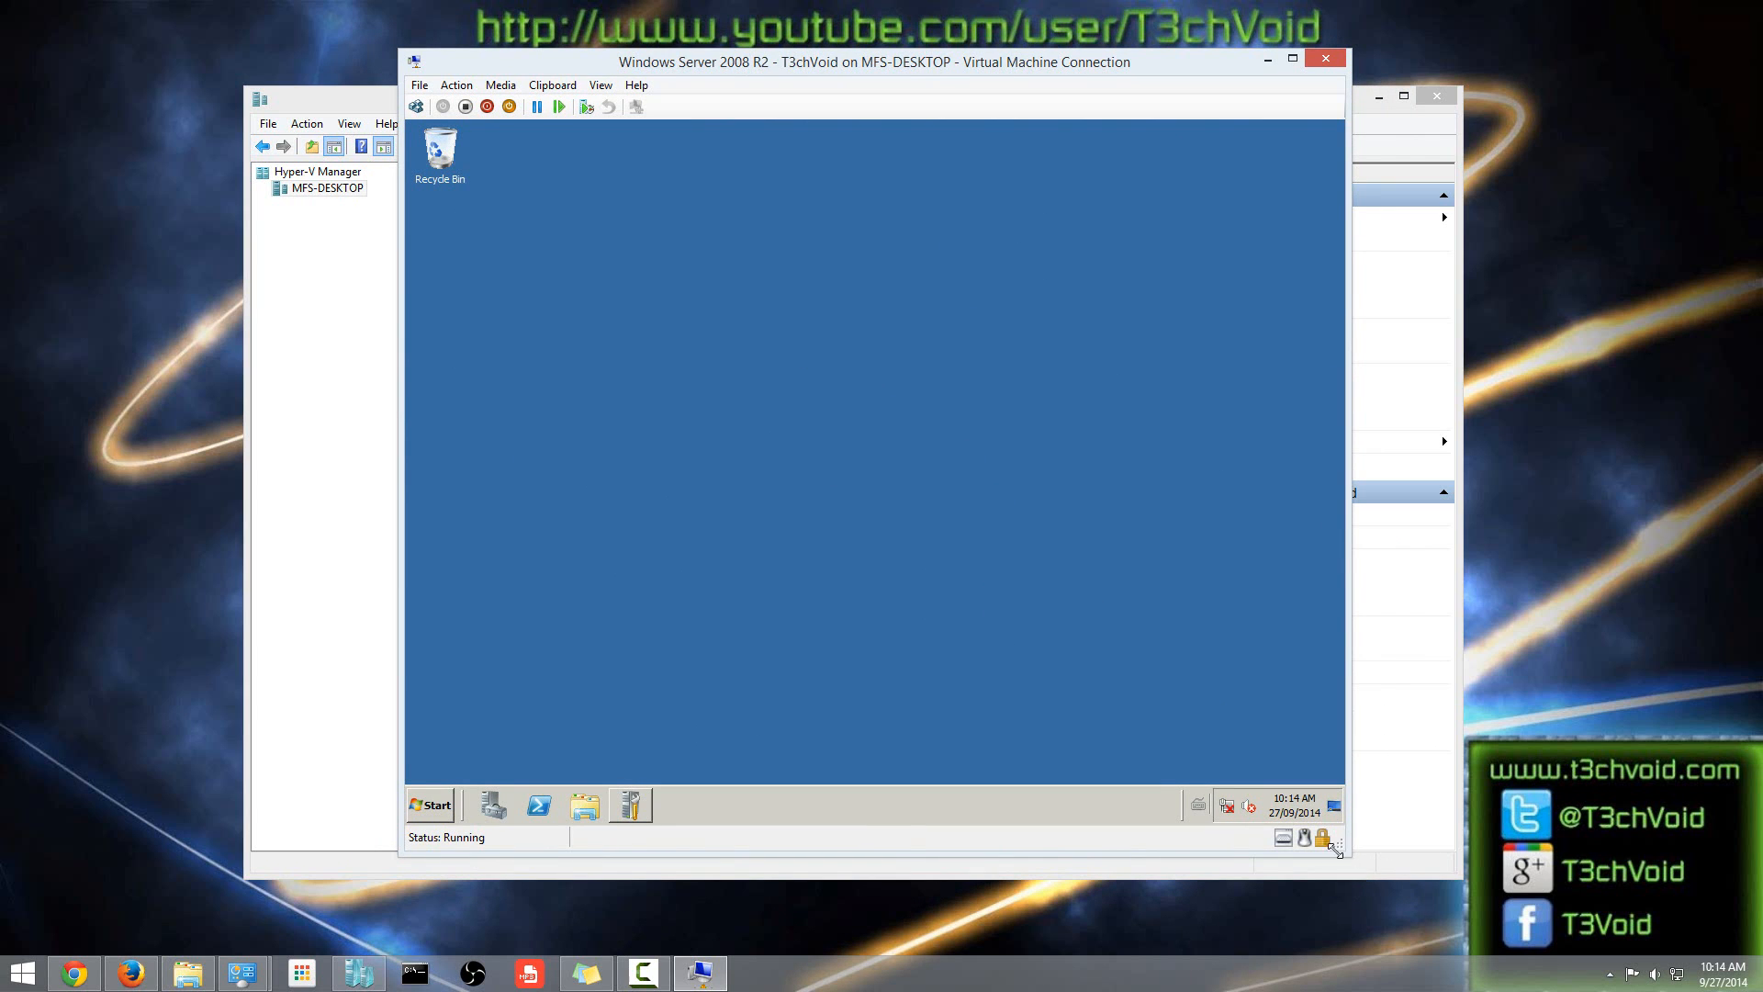
pyautogui.moveTo(1356, 868); pyautogui.dragTo(1461, 969)
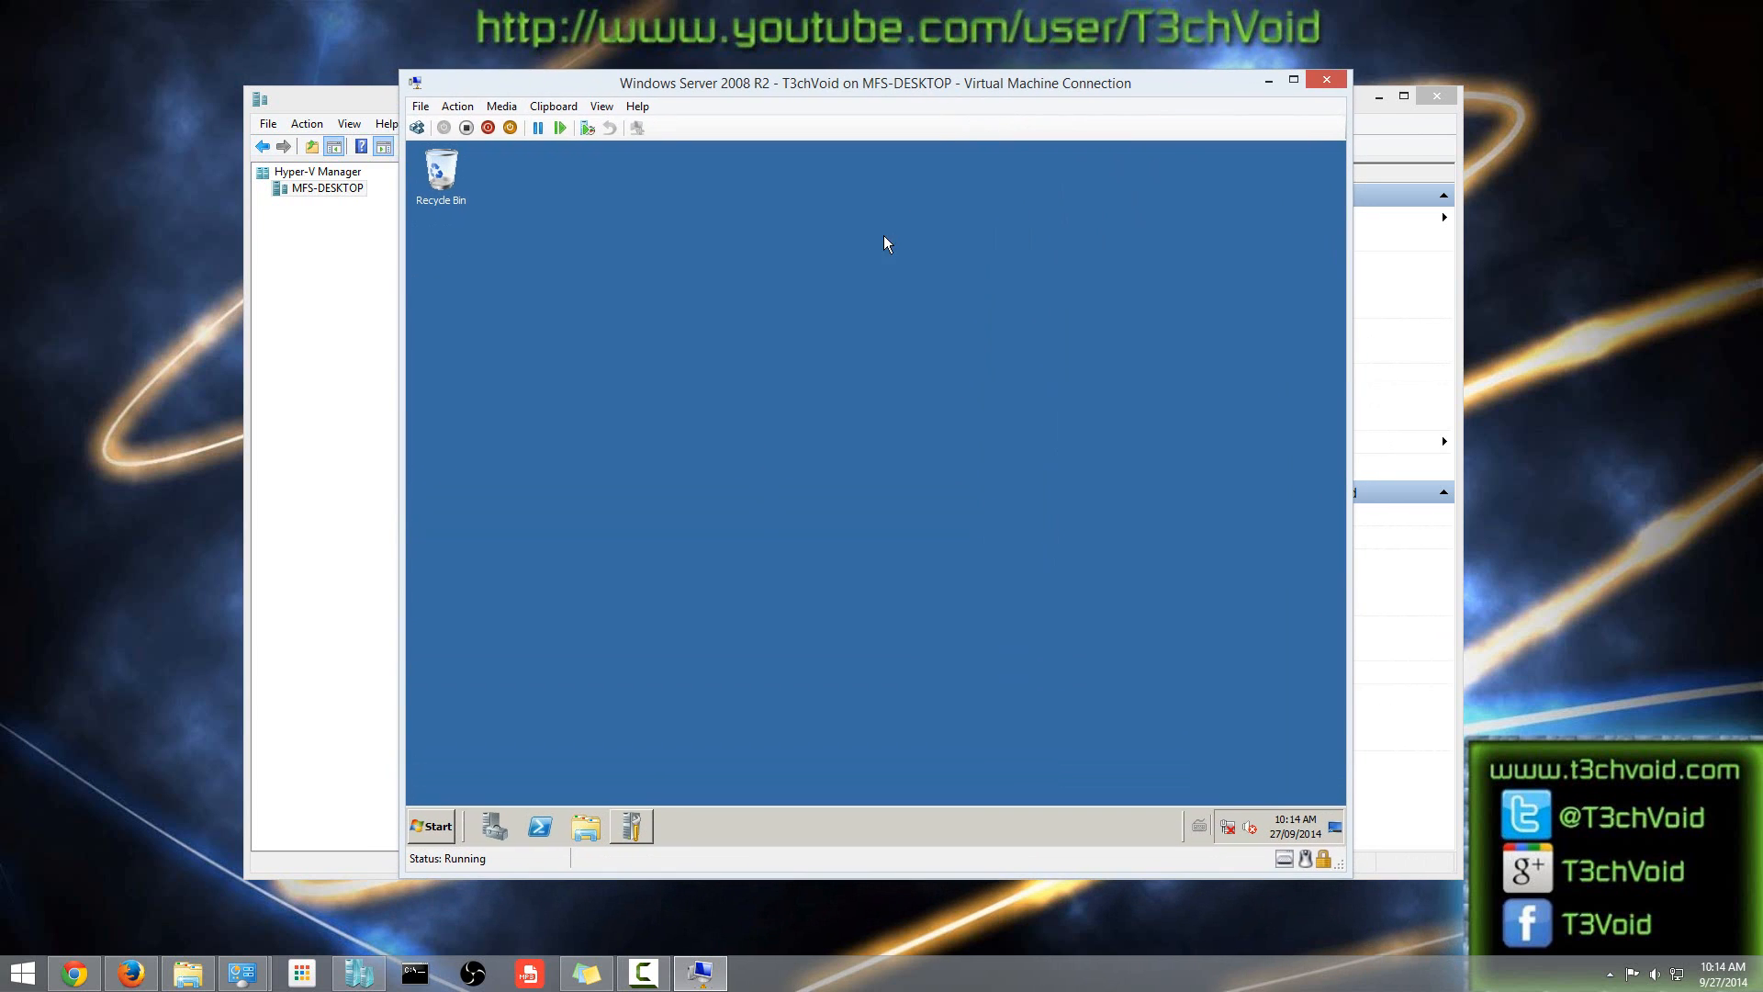
pyautogui.rightClick(880, 235)
pyautogui.click(929, 361)
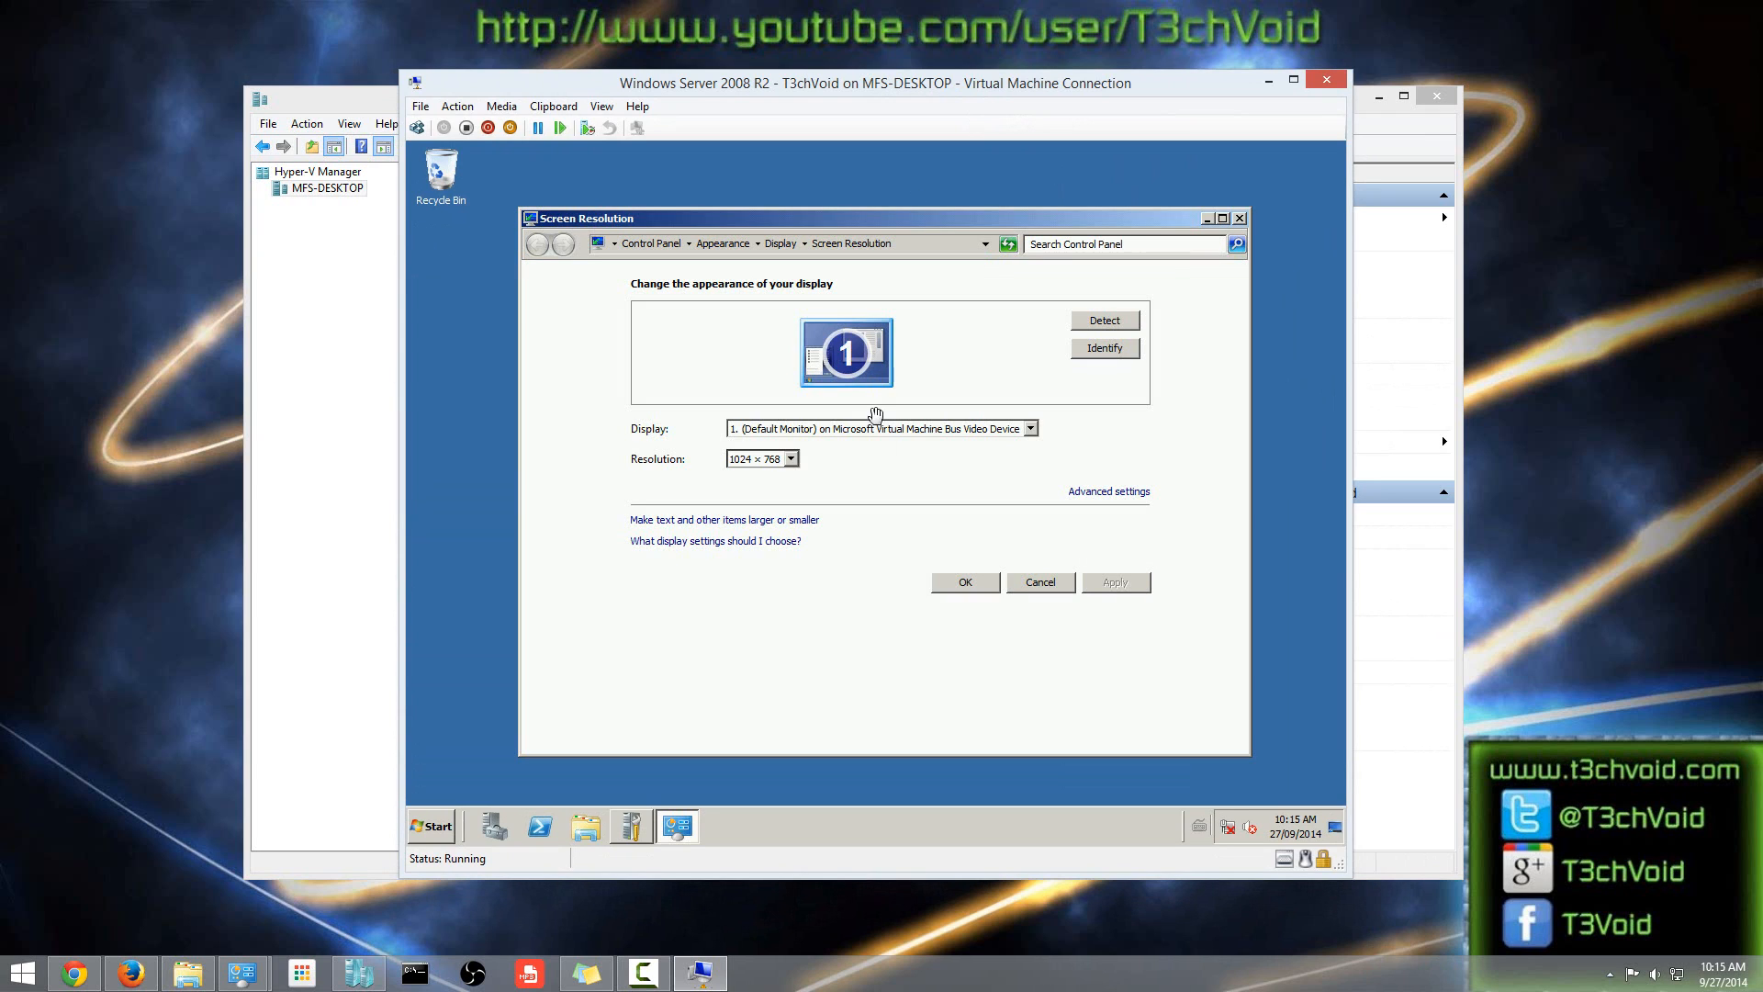
pyautogui.click(792, 459)
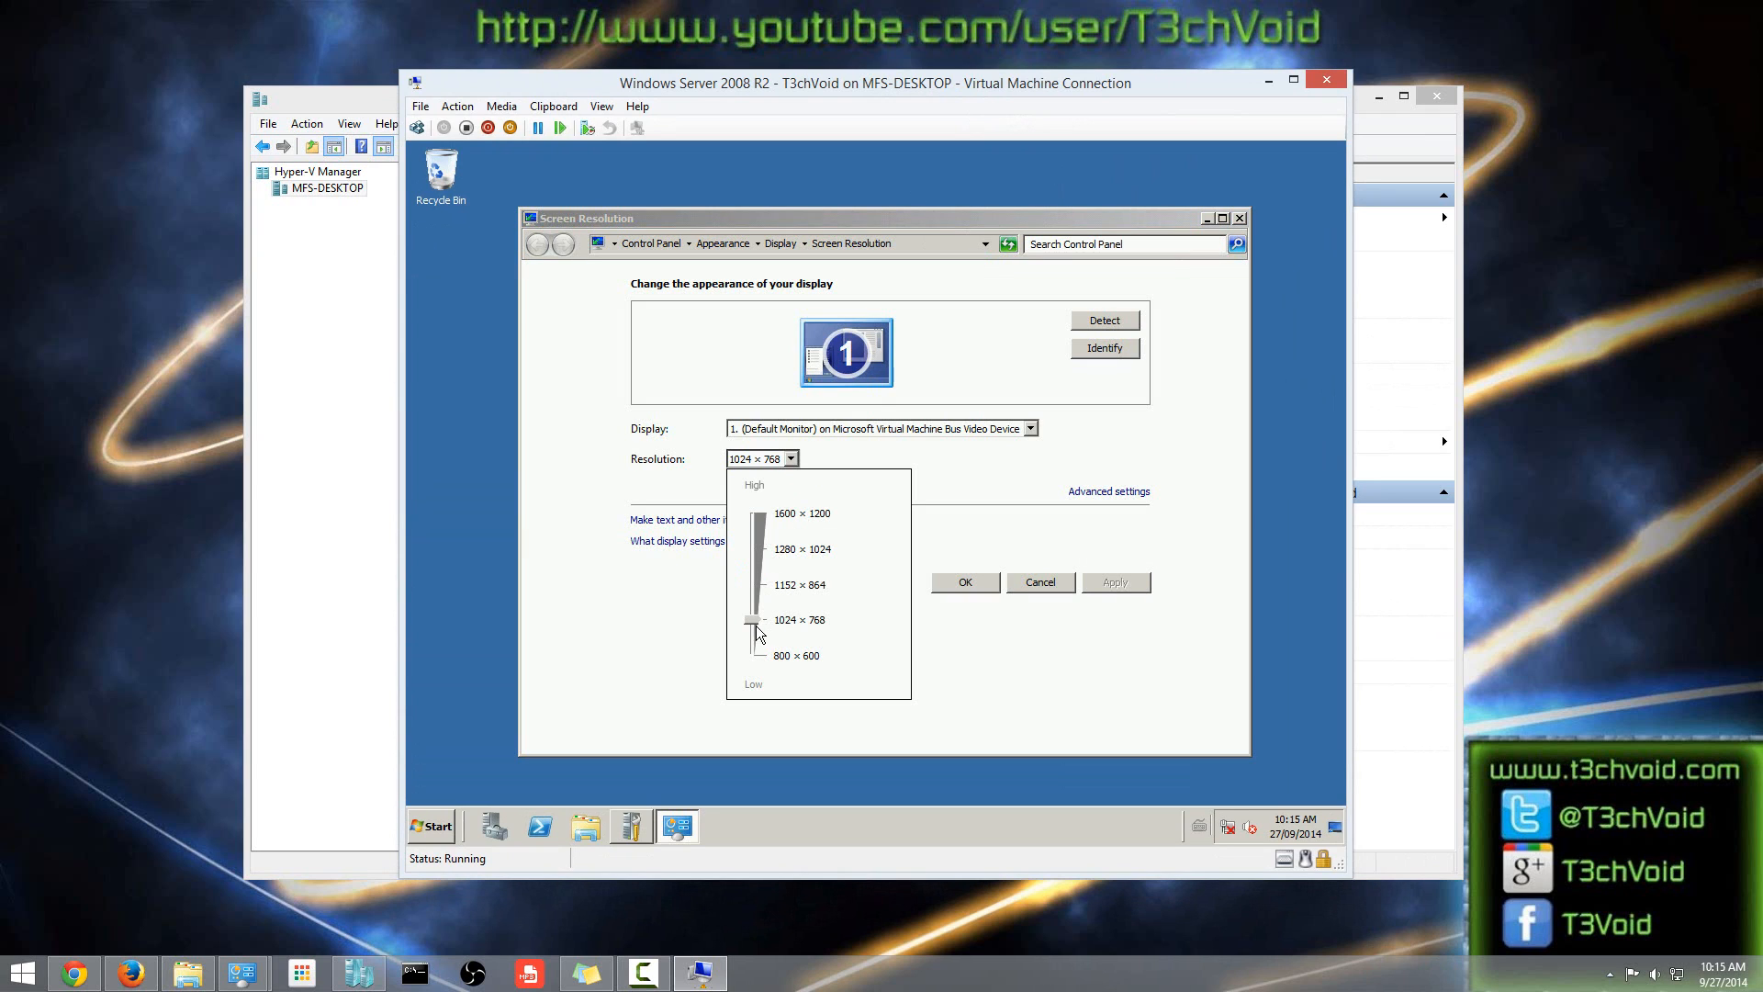
pyautogui.moveTo(748, 614); pyautogui.dragTo(753, 601)
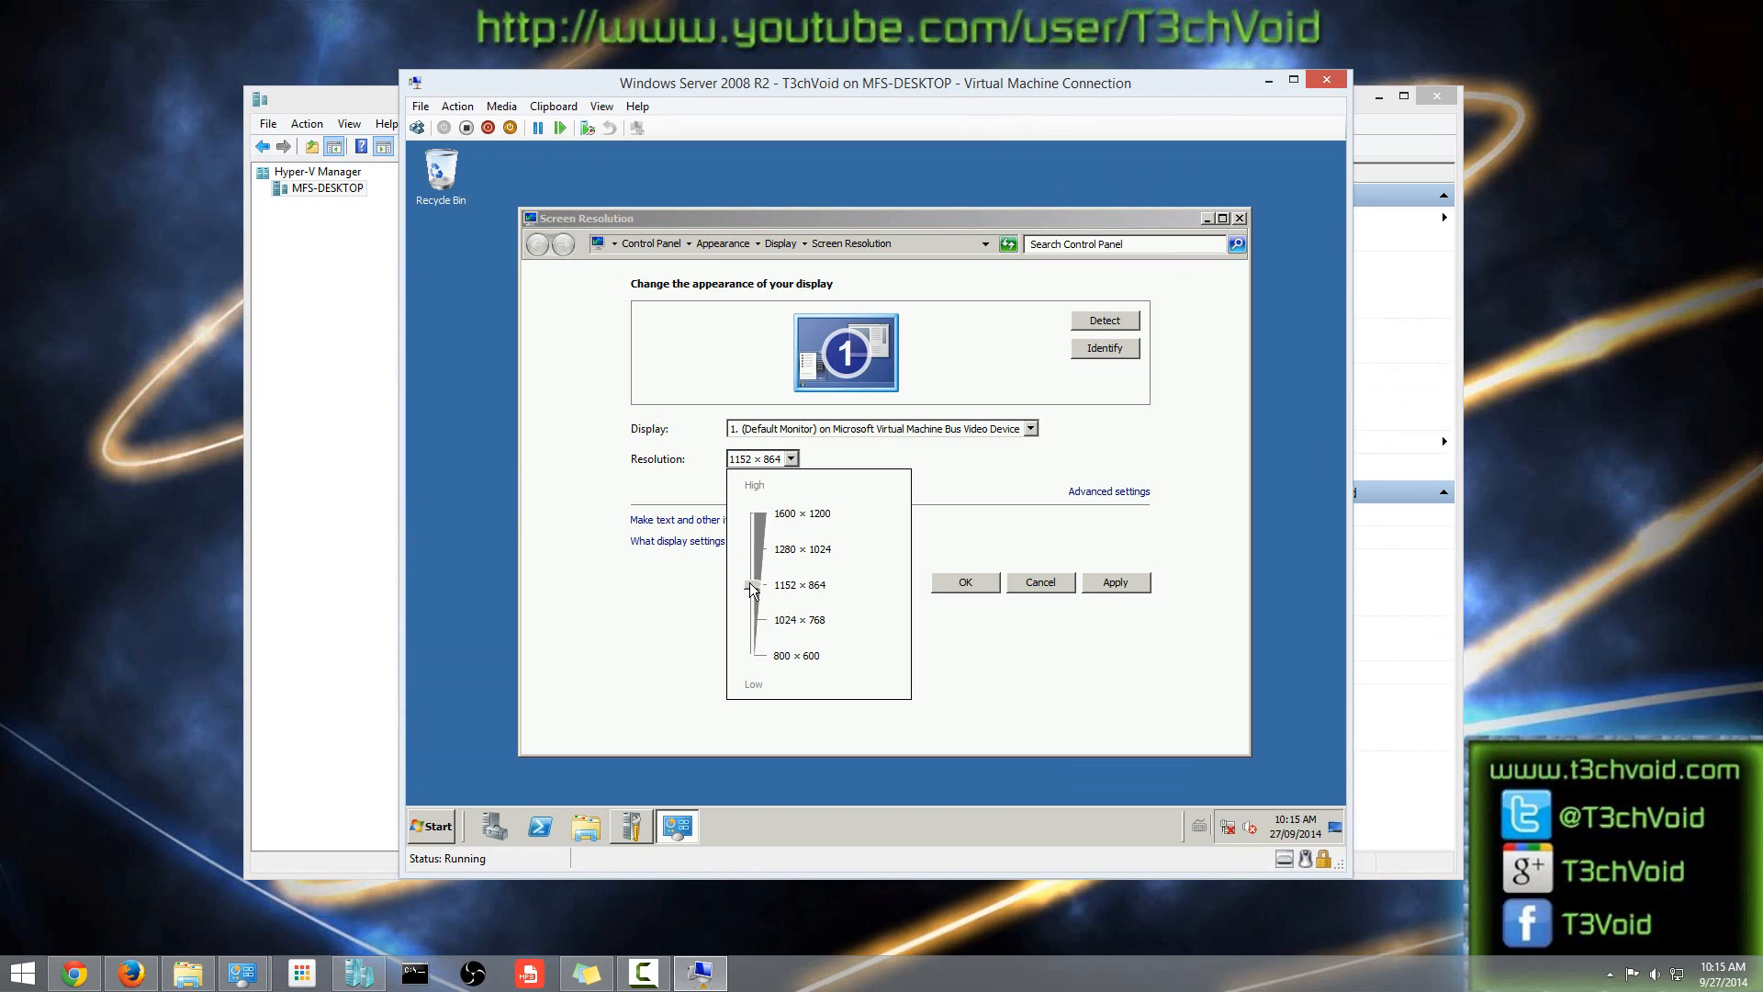
pyautogui.click(820, 458)
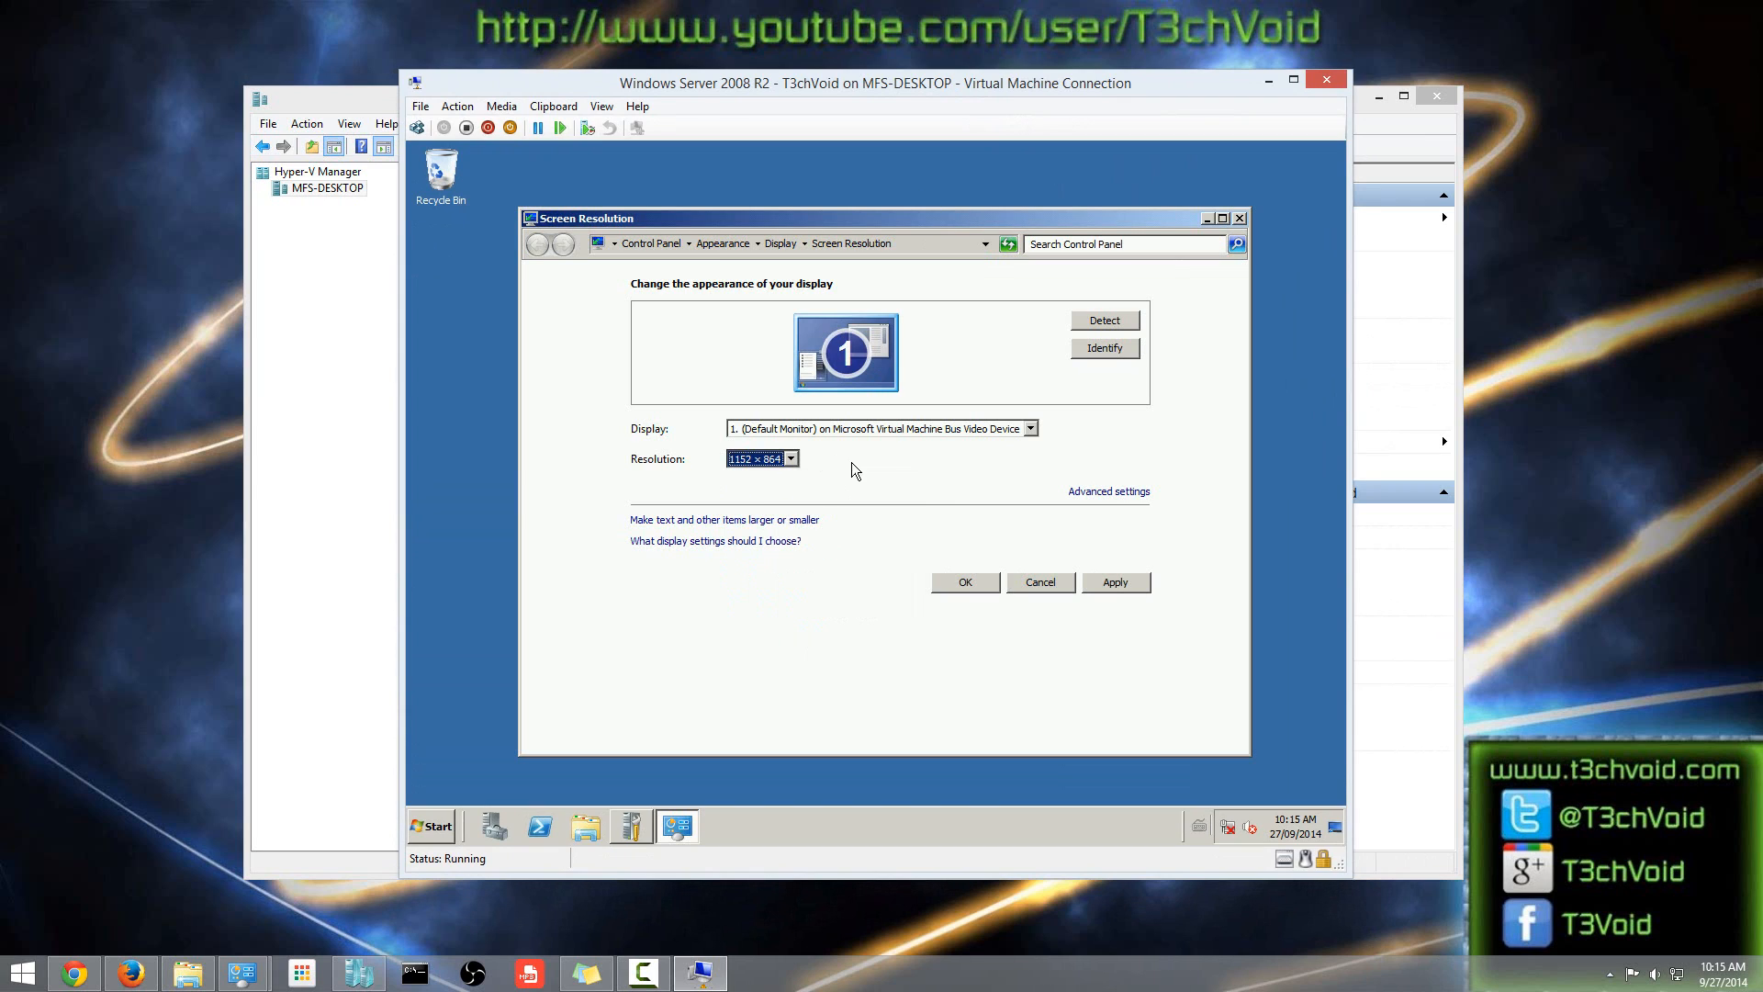
pyautogui.click(1050, 582)
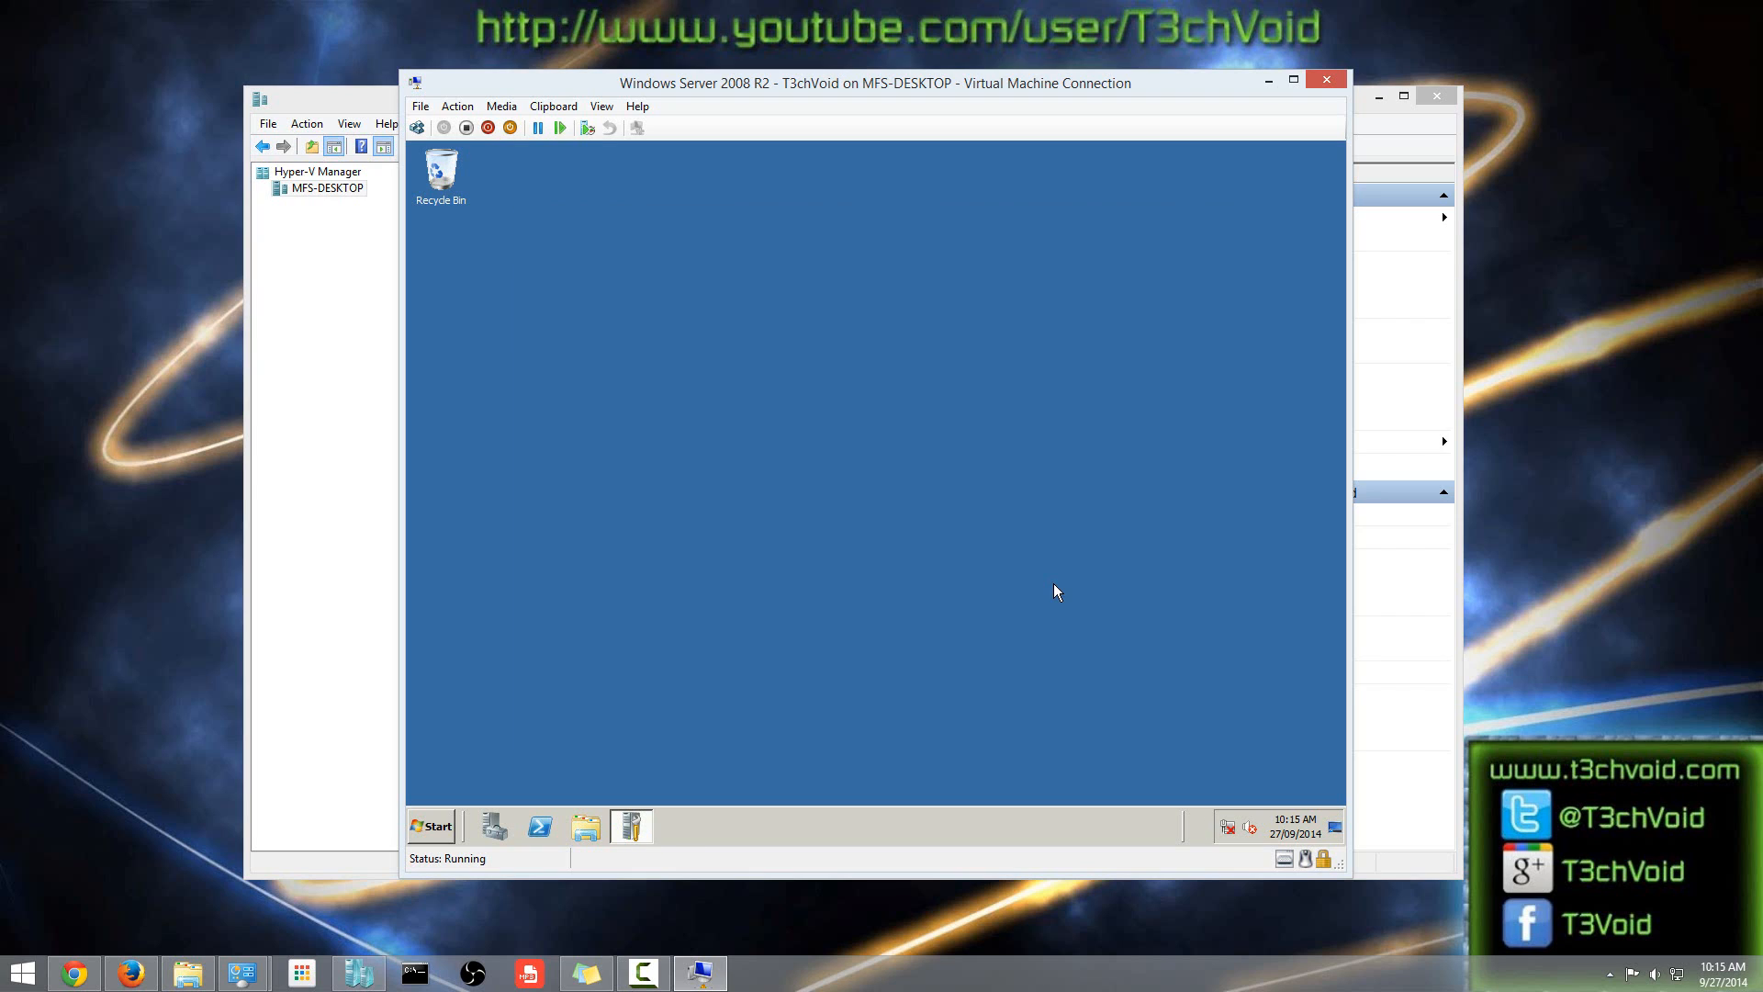
pyautogui.click(505, 108)
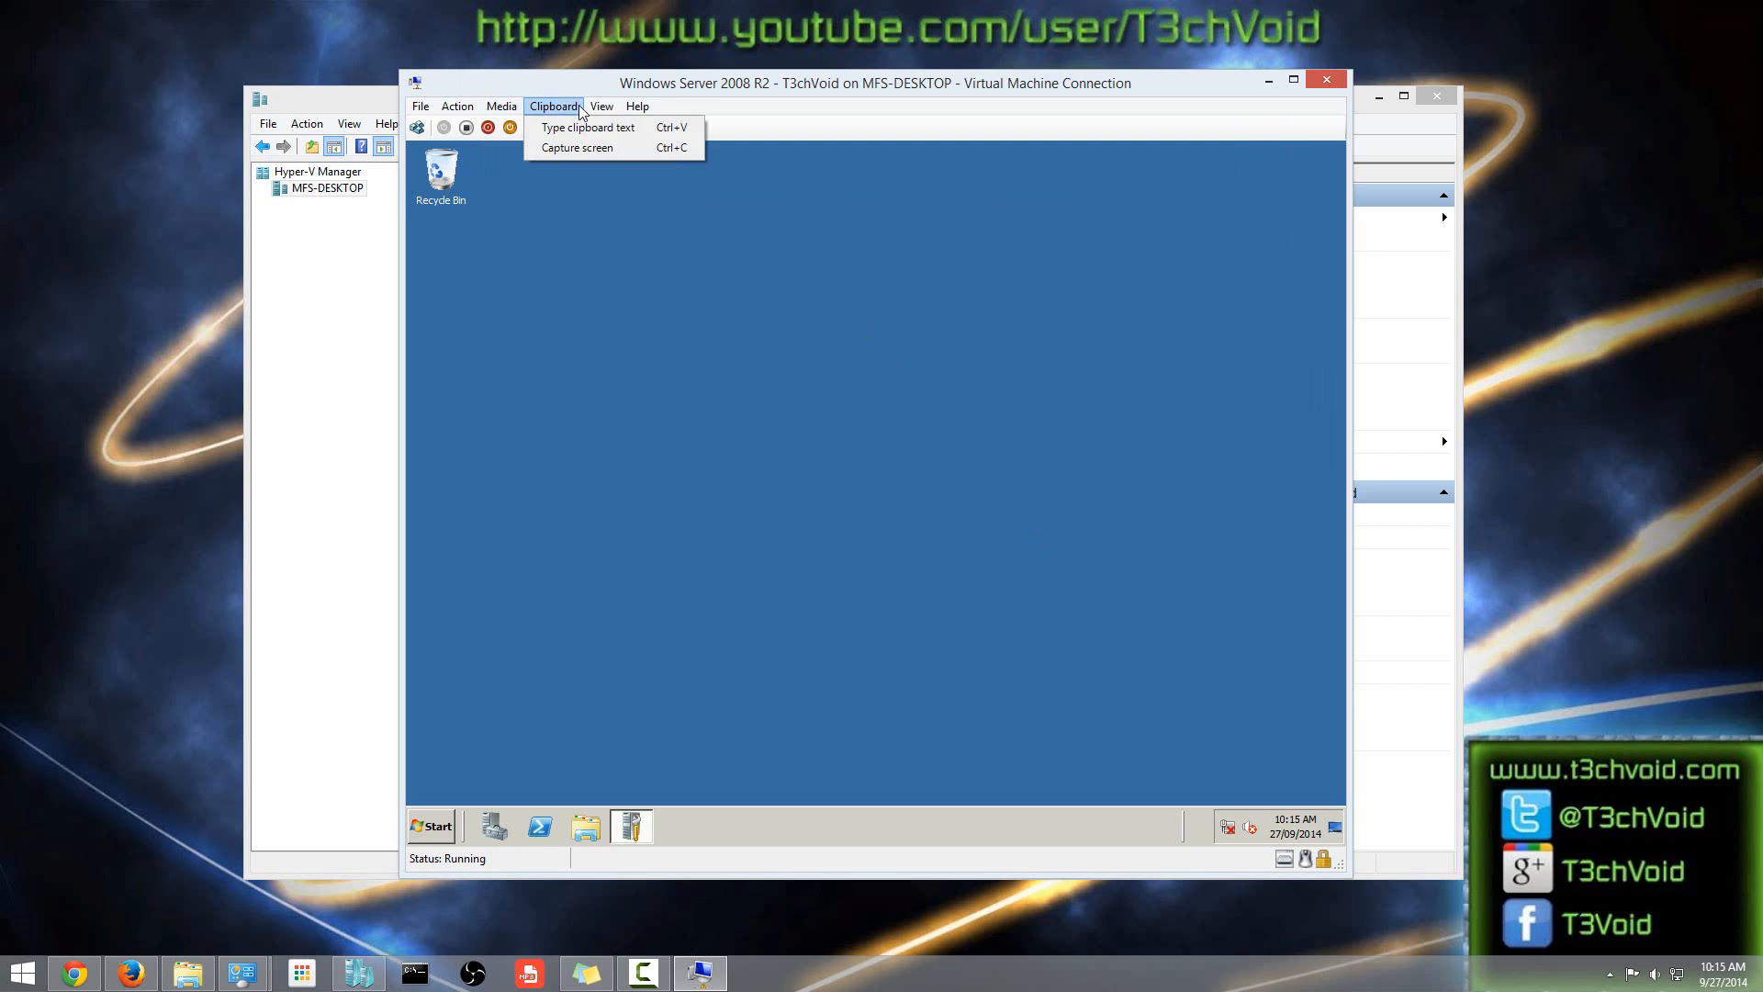
pyautogui.click(1006, 466)
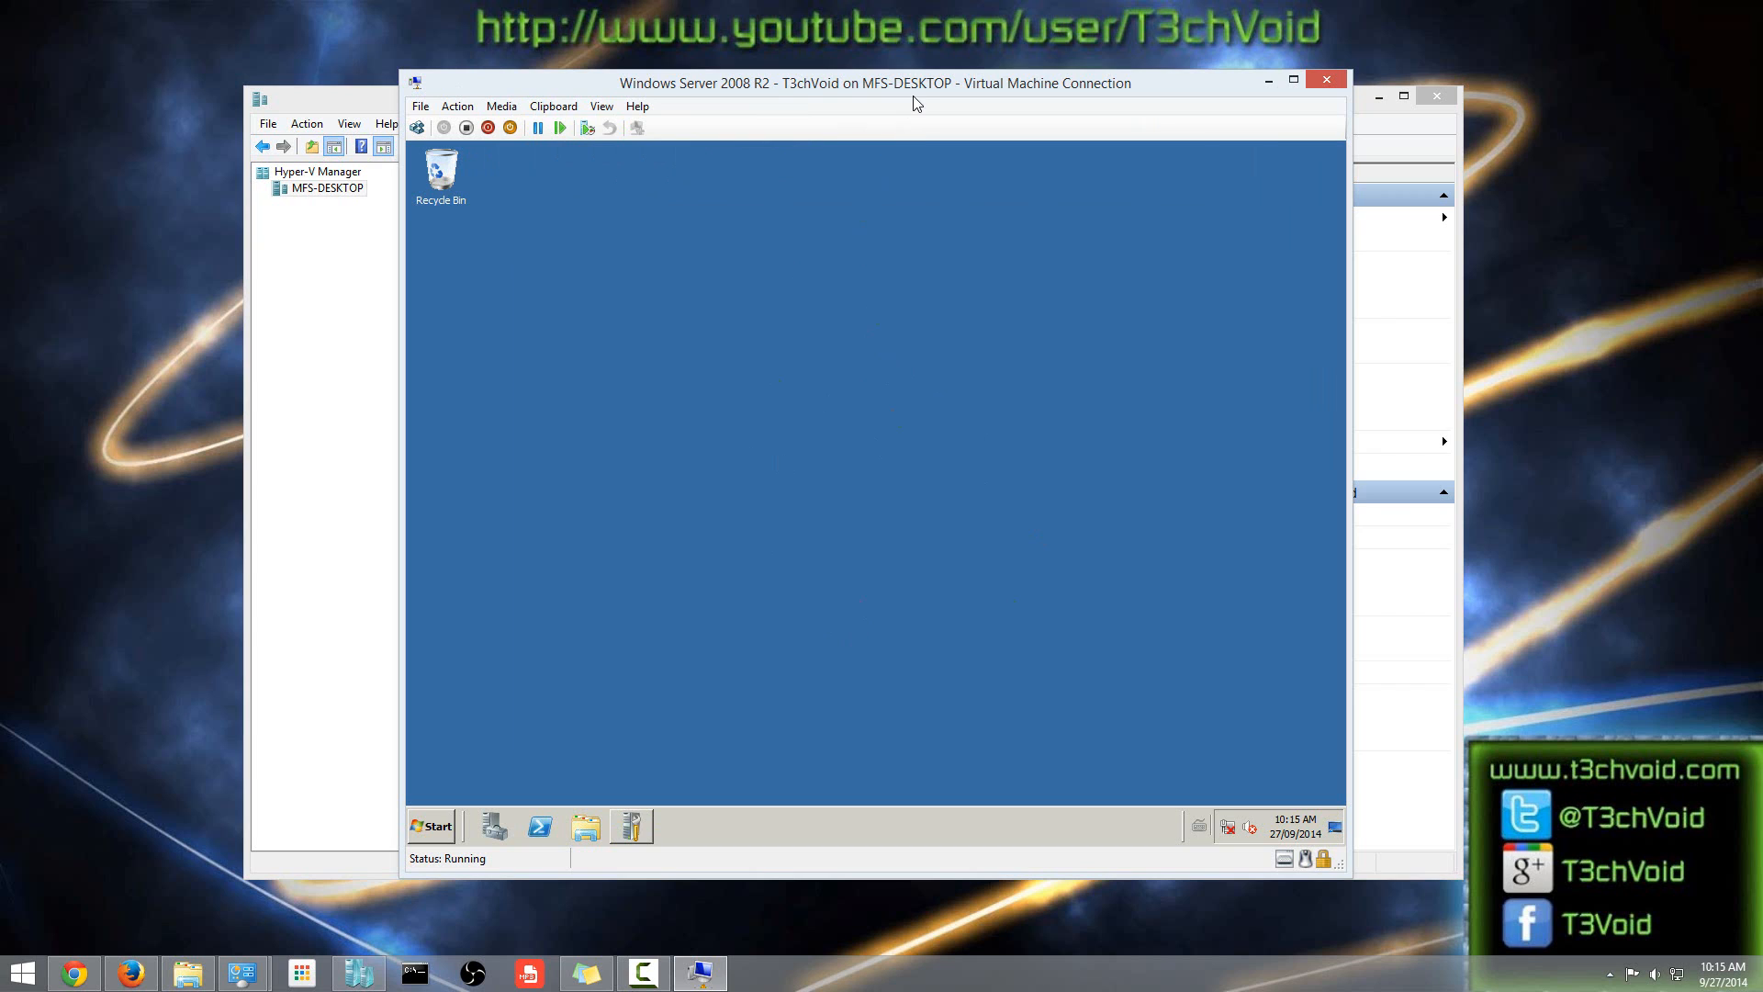
pyautogui.moveTo(917, 86); pyautogui.dragTo(862, 84)
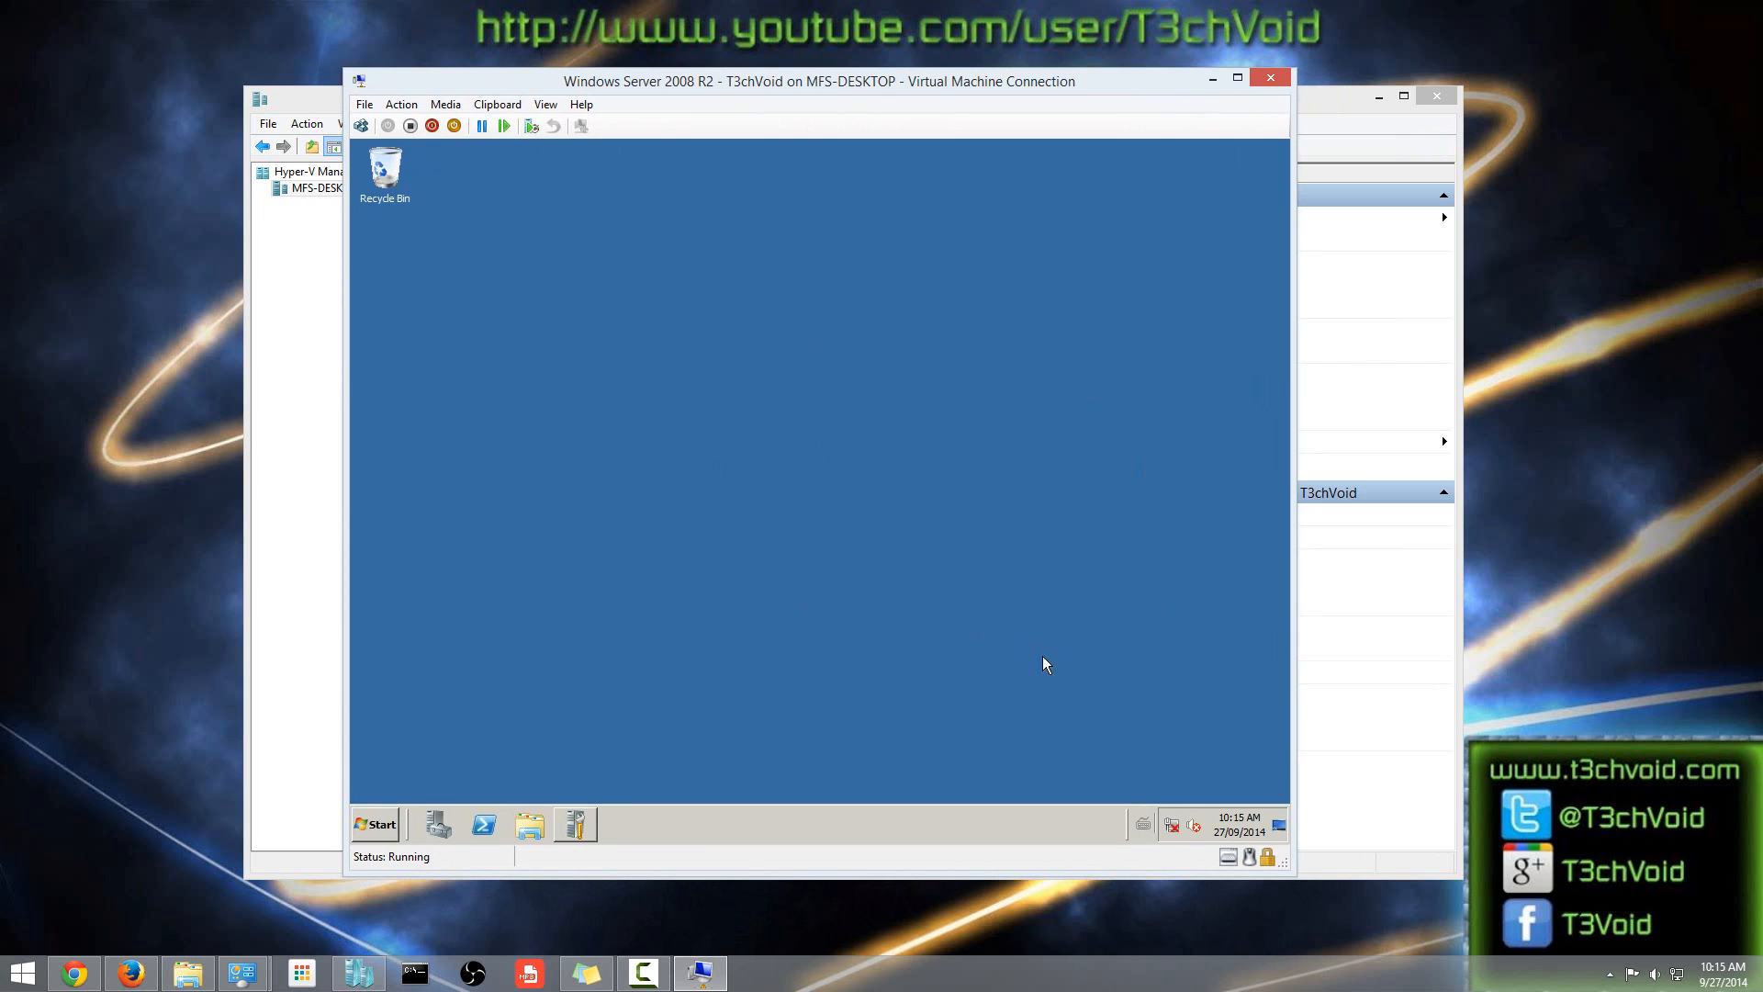
# Check the Local Area Connection among the server's network adapters through Network and Sharing Center, and close the window.
pyautogui.moveTo(1173, 828)
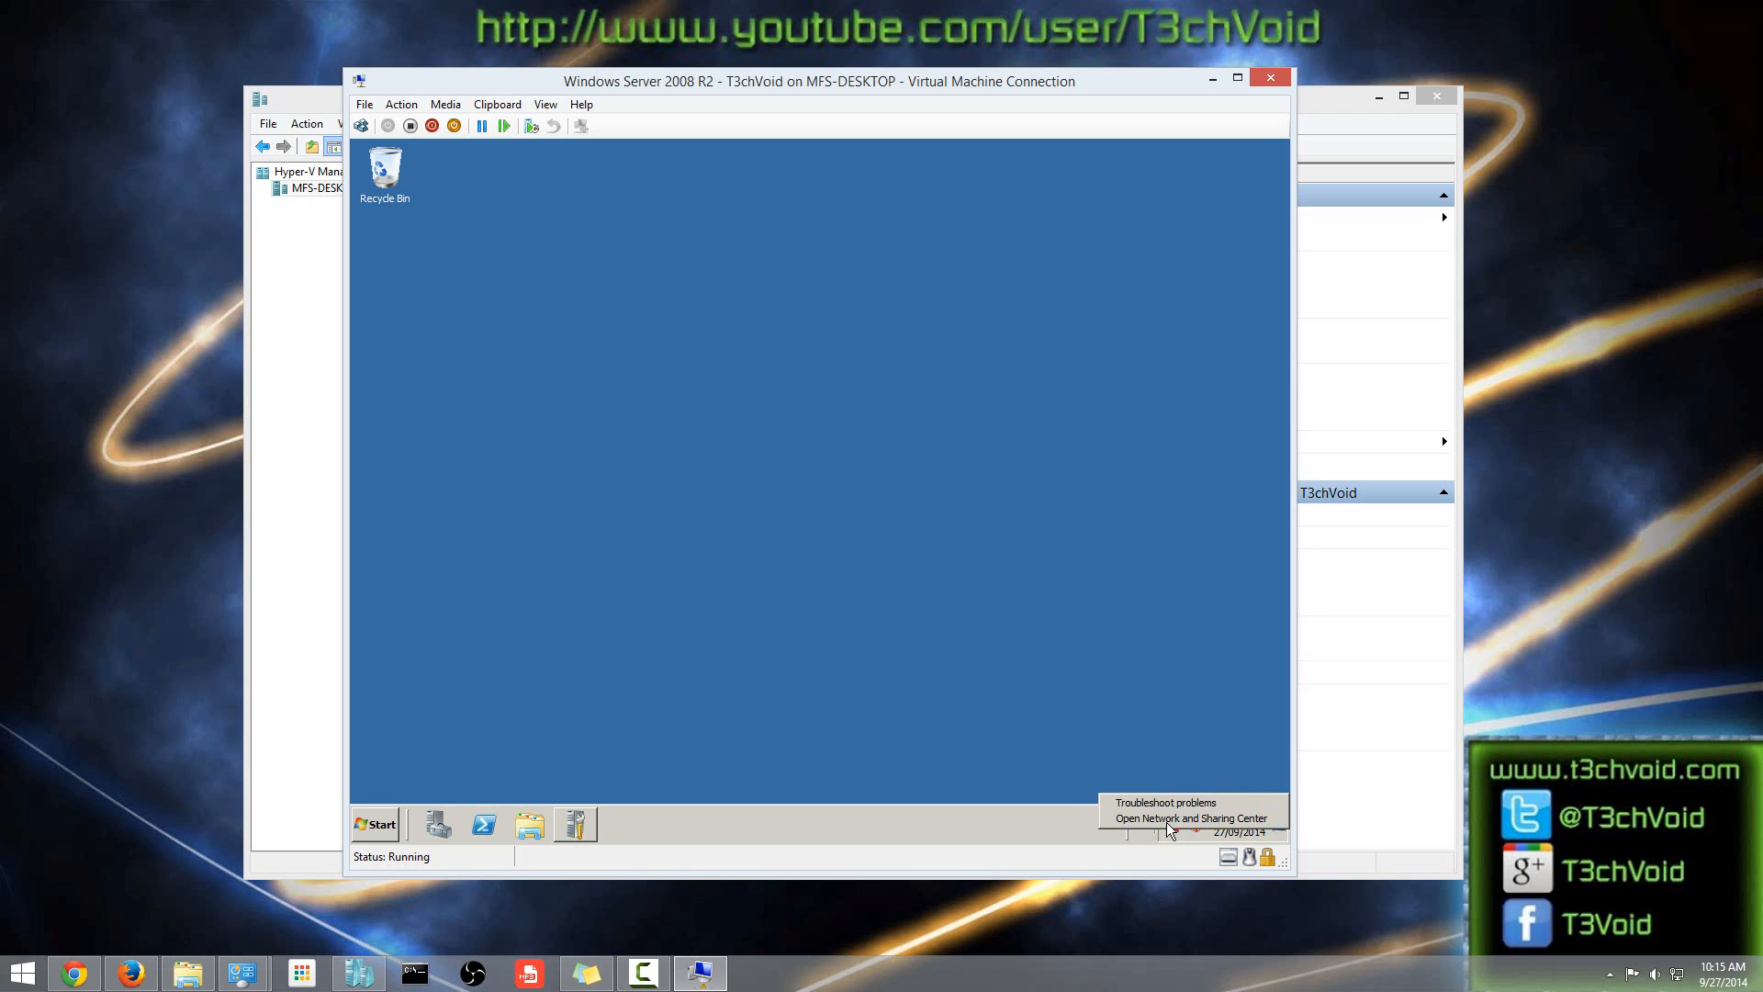
pyautogui.doubleClick(1171, 826)
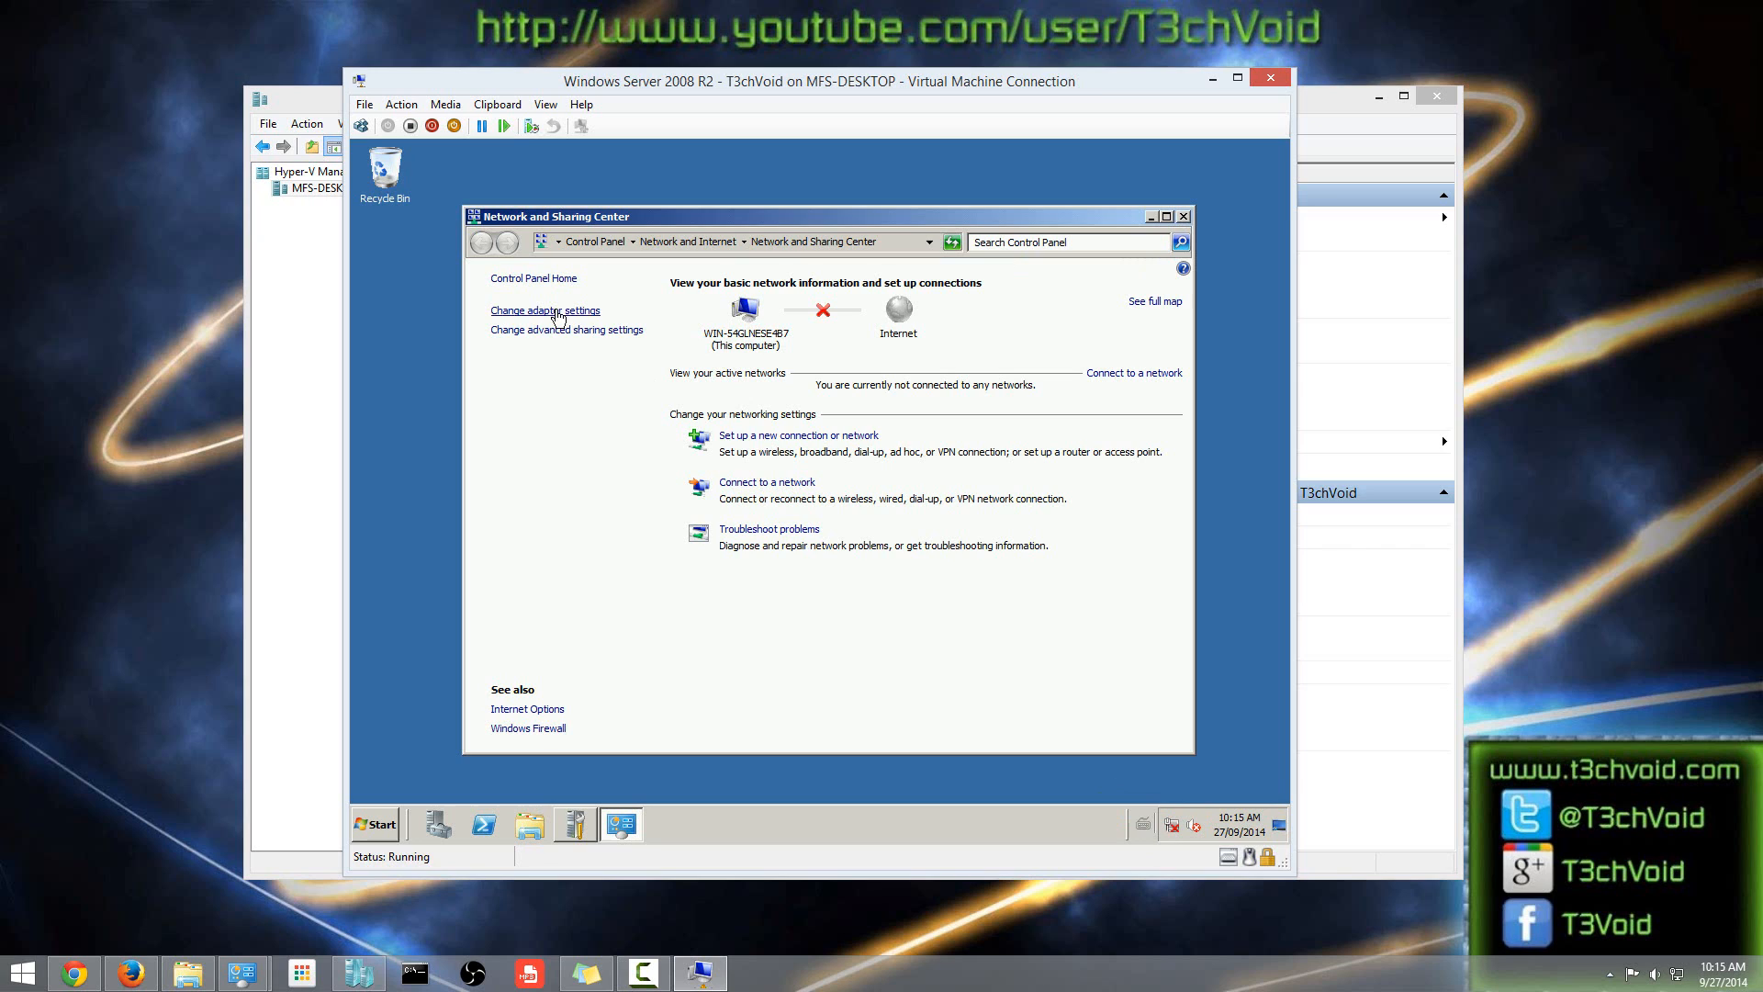
pyautogui.click(555, 312)
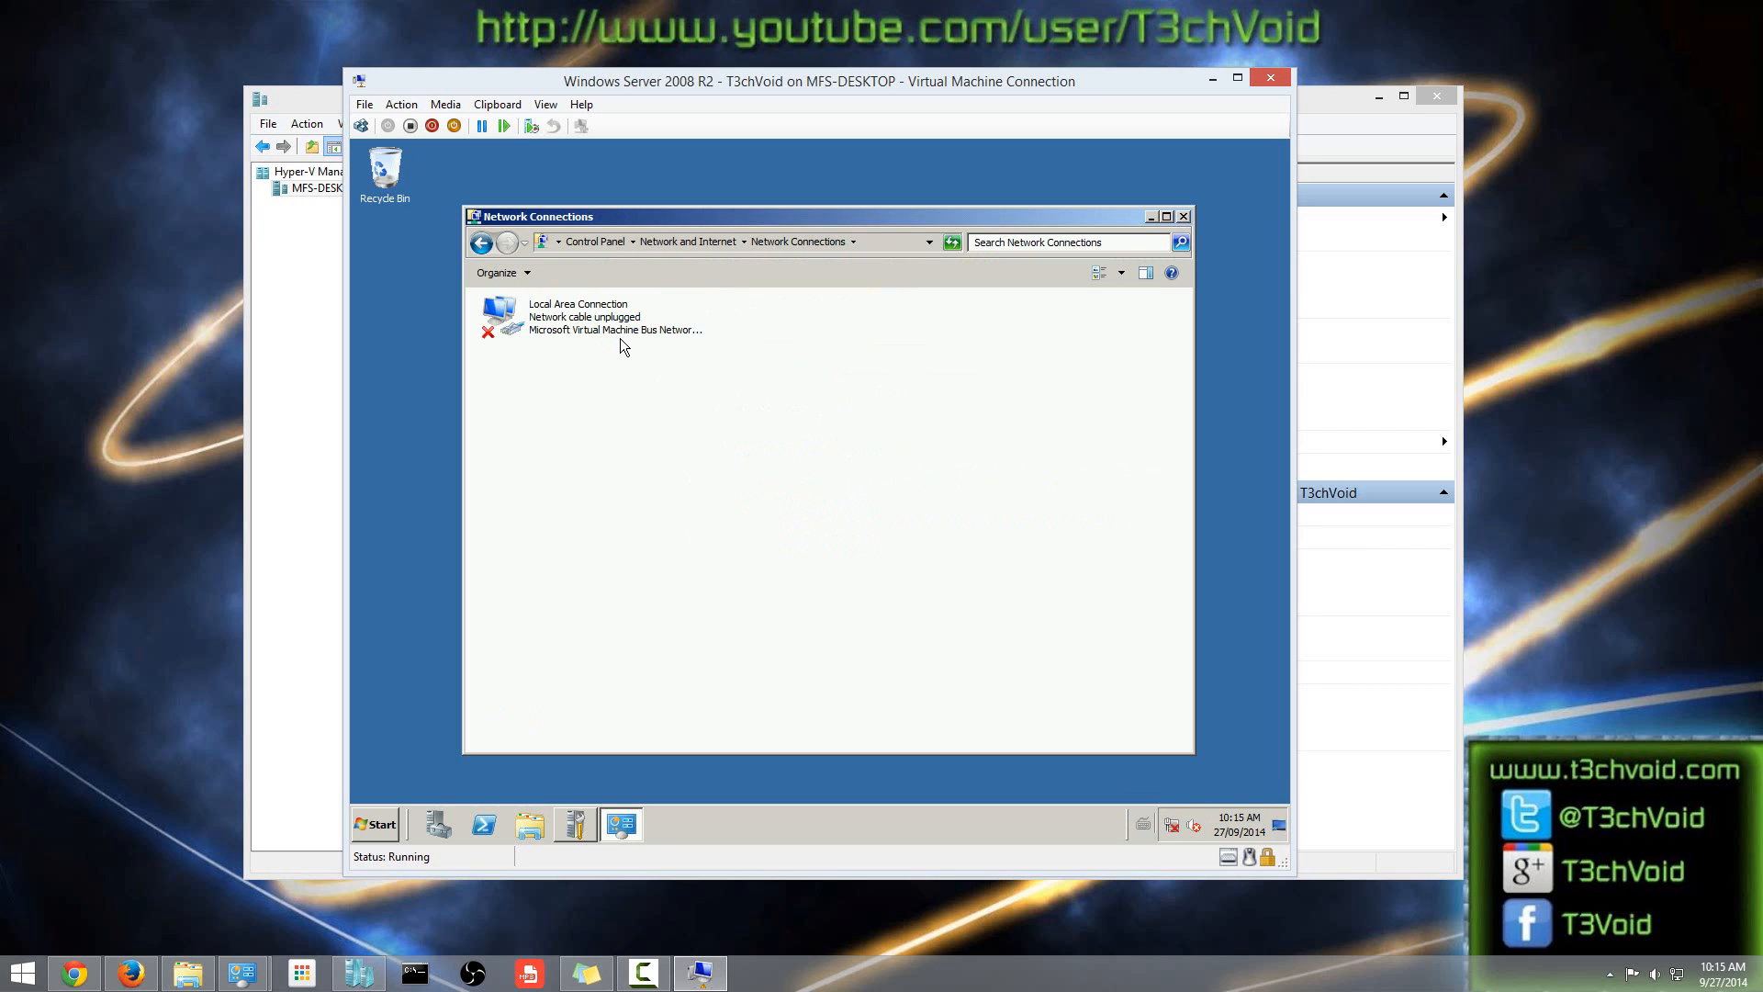
pyautogui.click(614, 344)
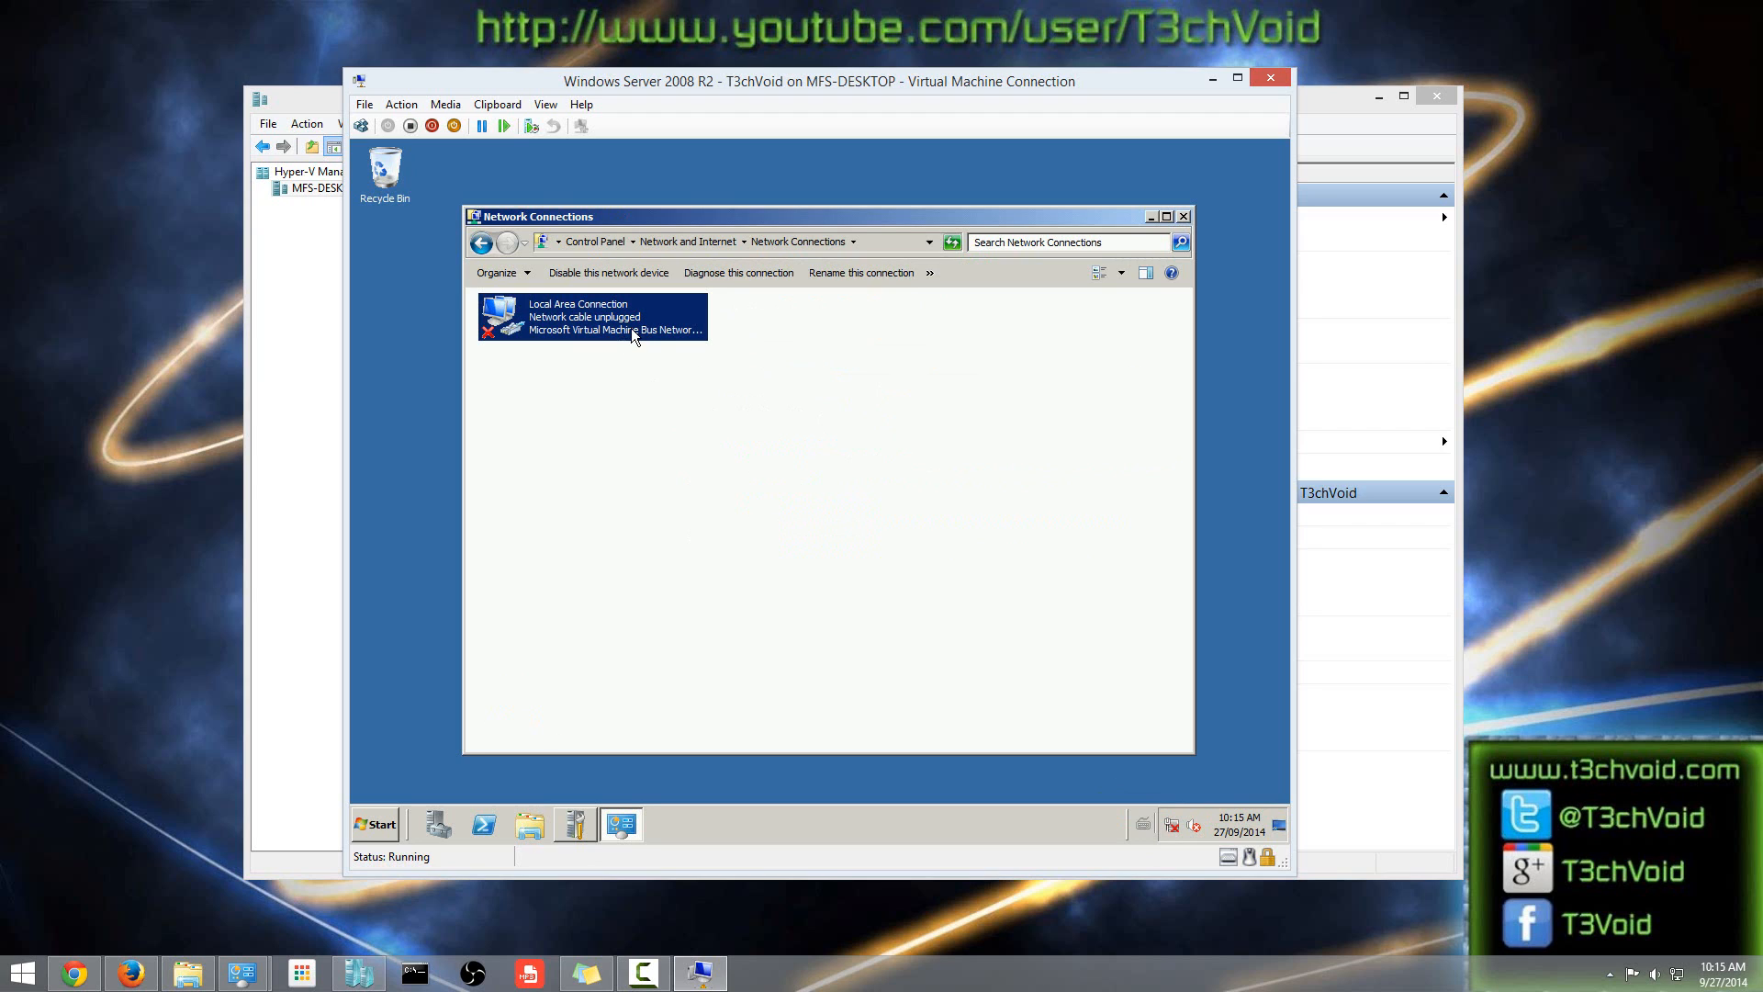
pyautogui.click(1183, 216)
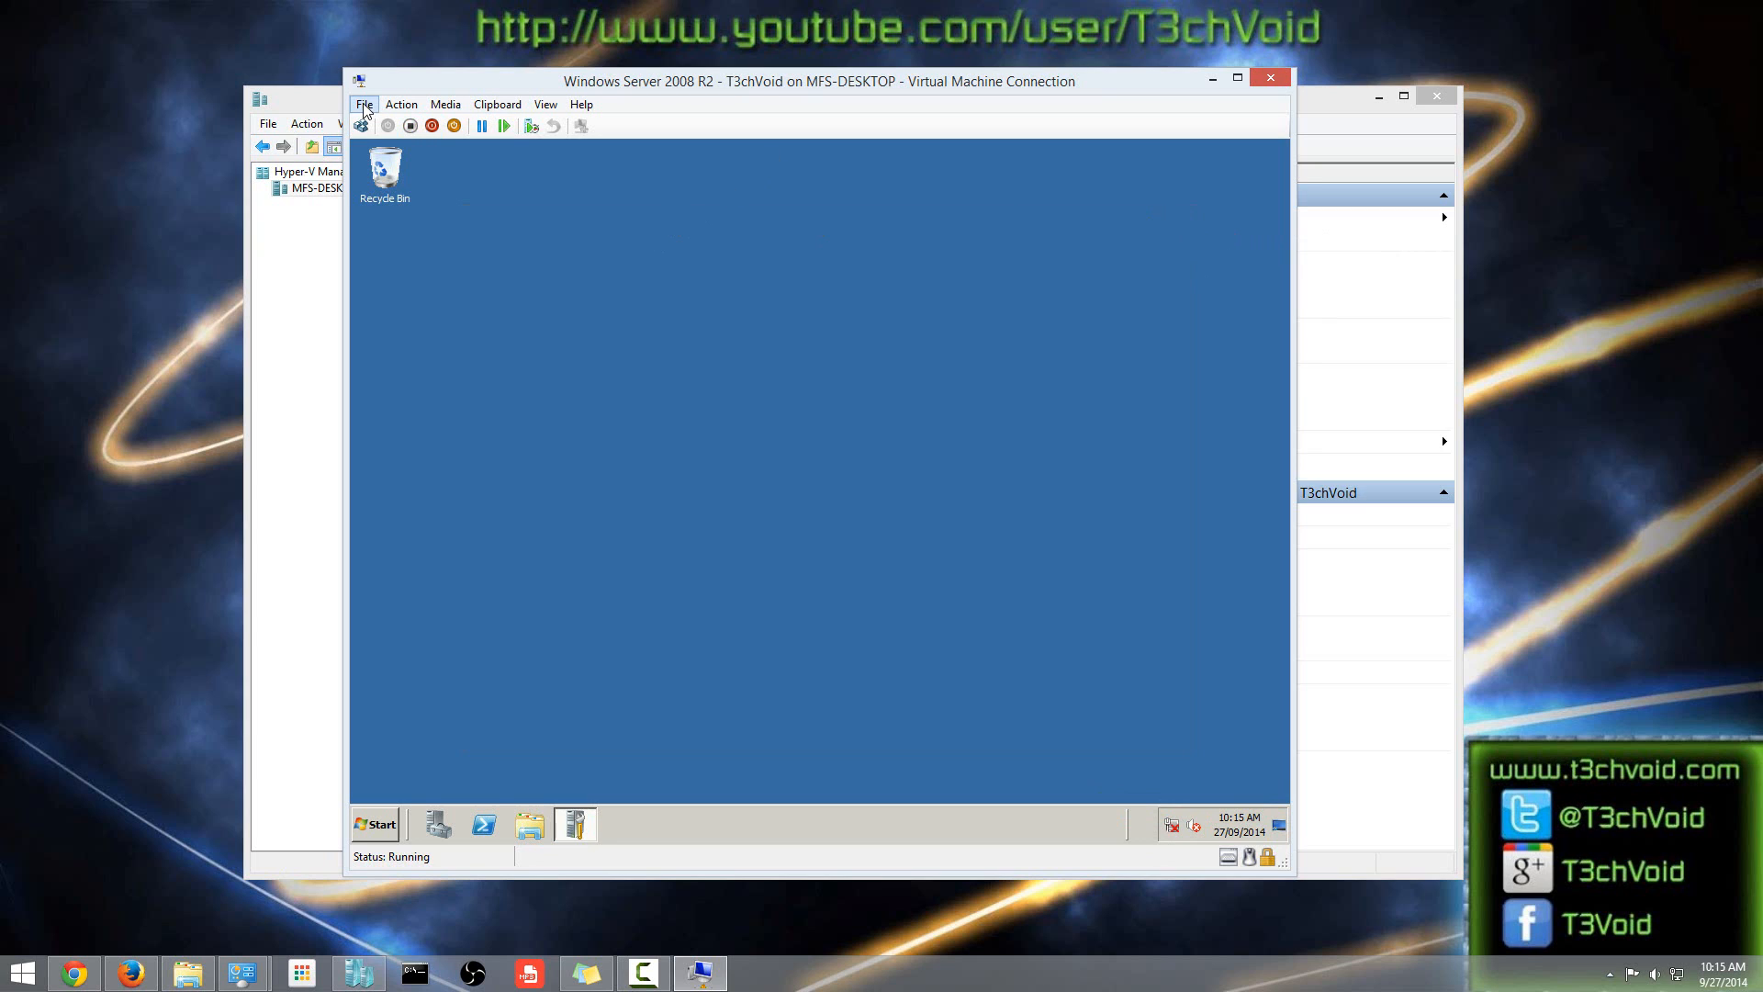
# Reposition the virtual machine connection window and look over the server's log-off and shutdown options.
pyautogui.moveTo(956, 92); pyautogui.dragTo(1092, 122)
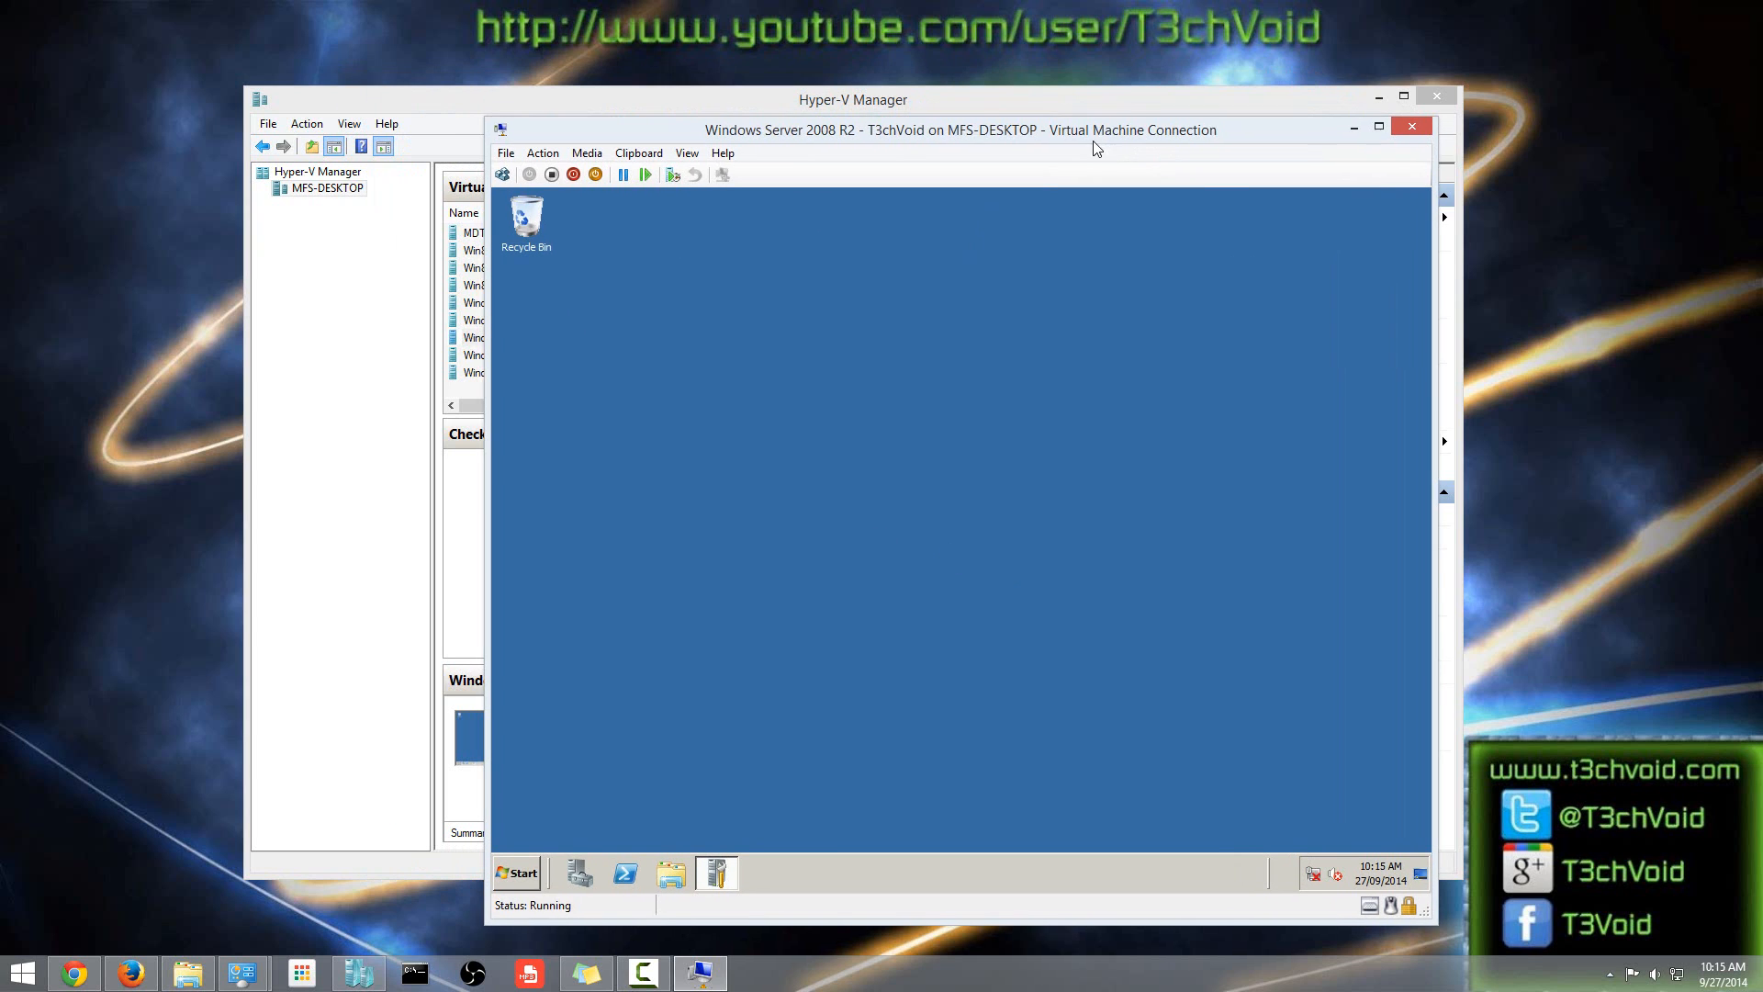
pyautogui.moveTo(930, 114); pyautogui.dragTo(924, 115)
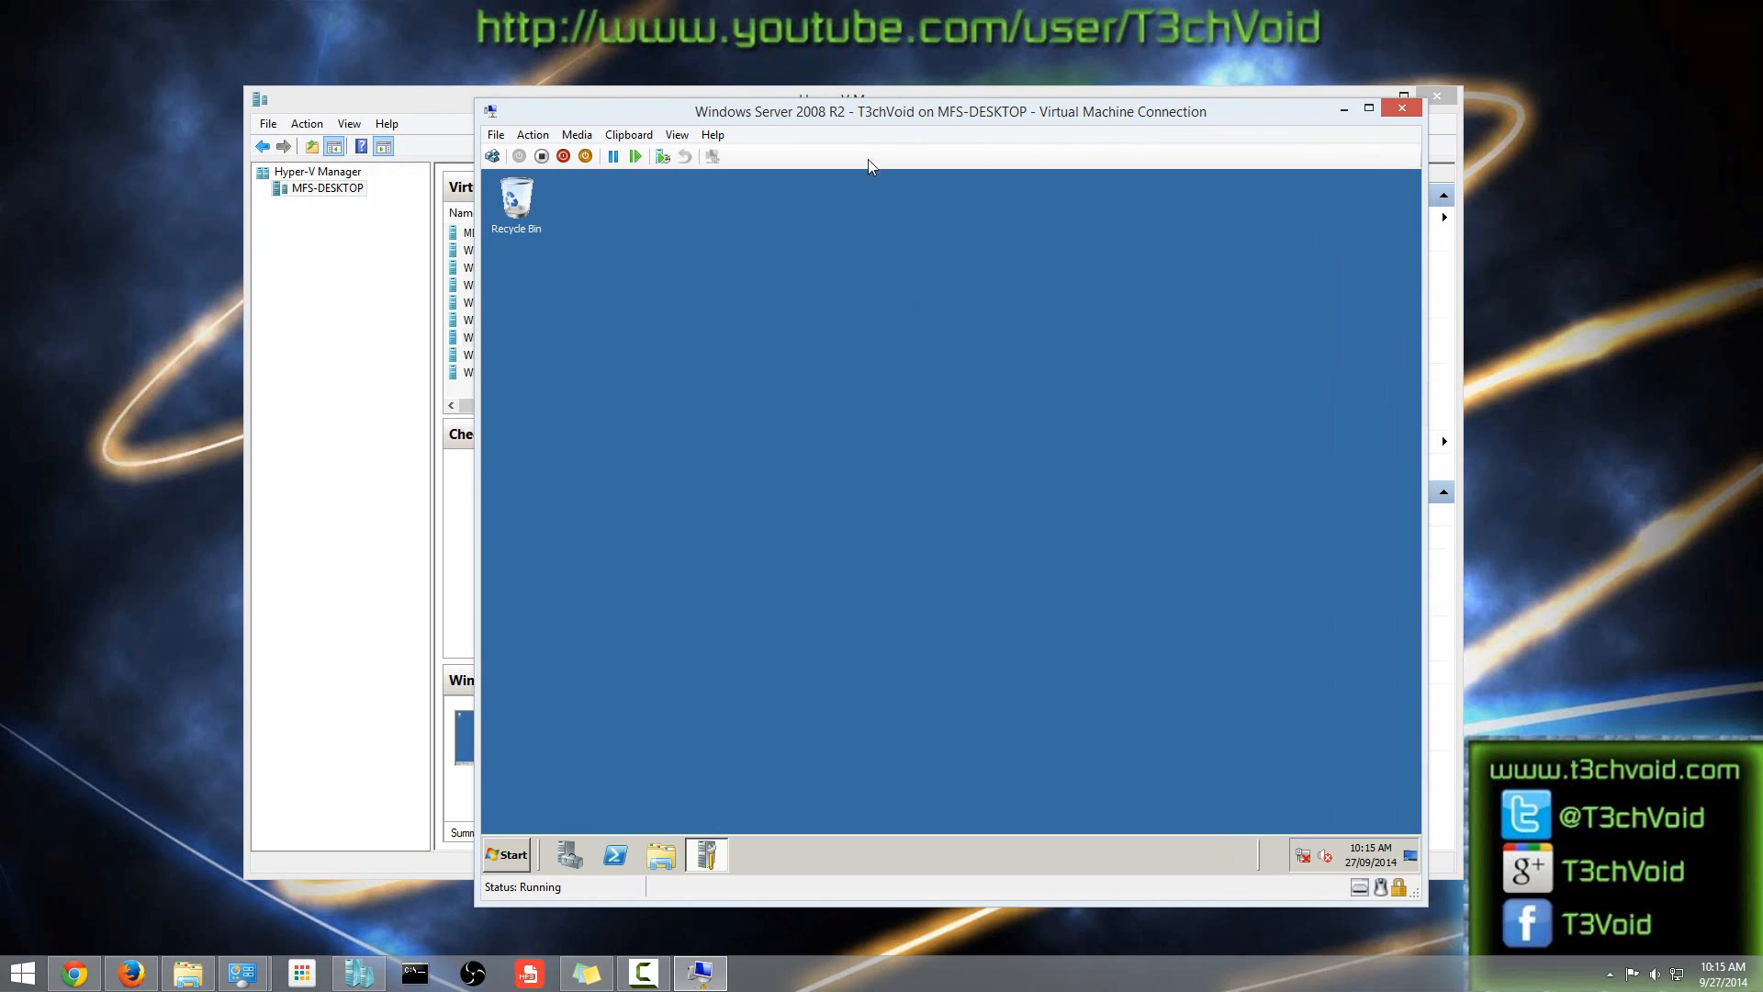
pyautogui.click(508, 855)
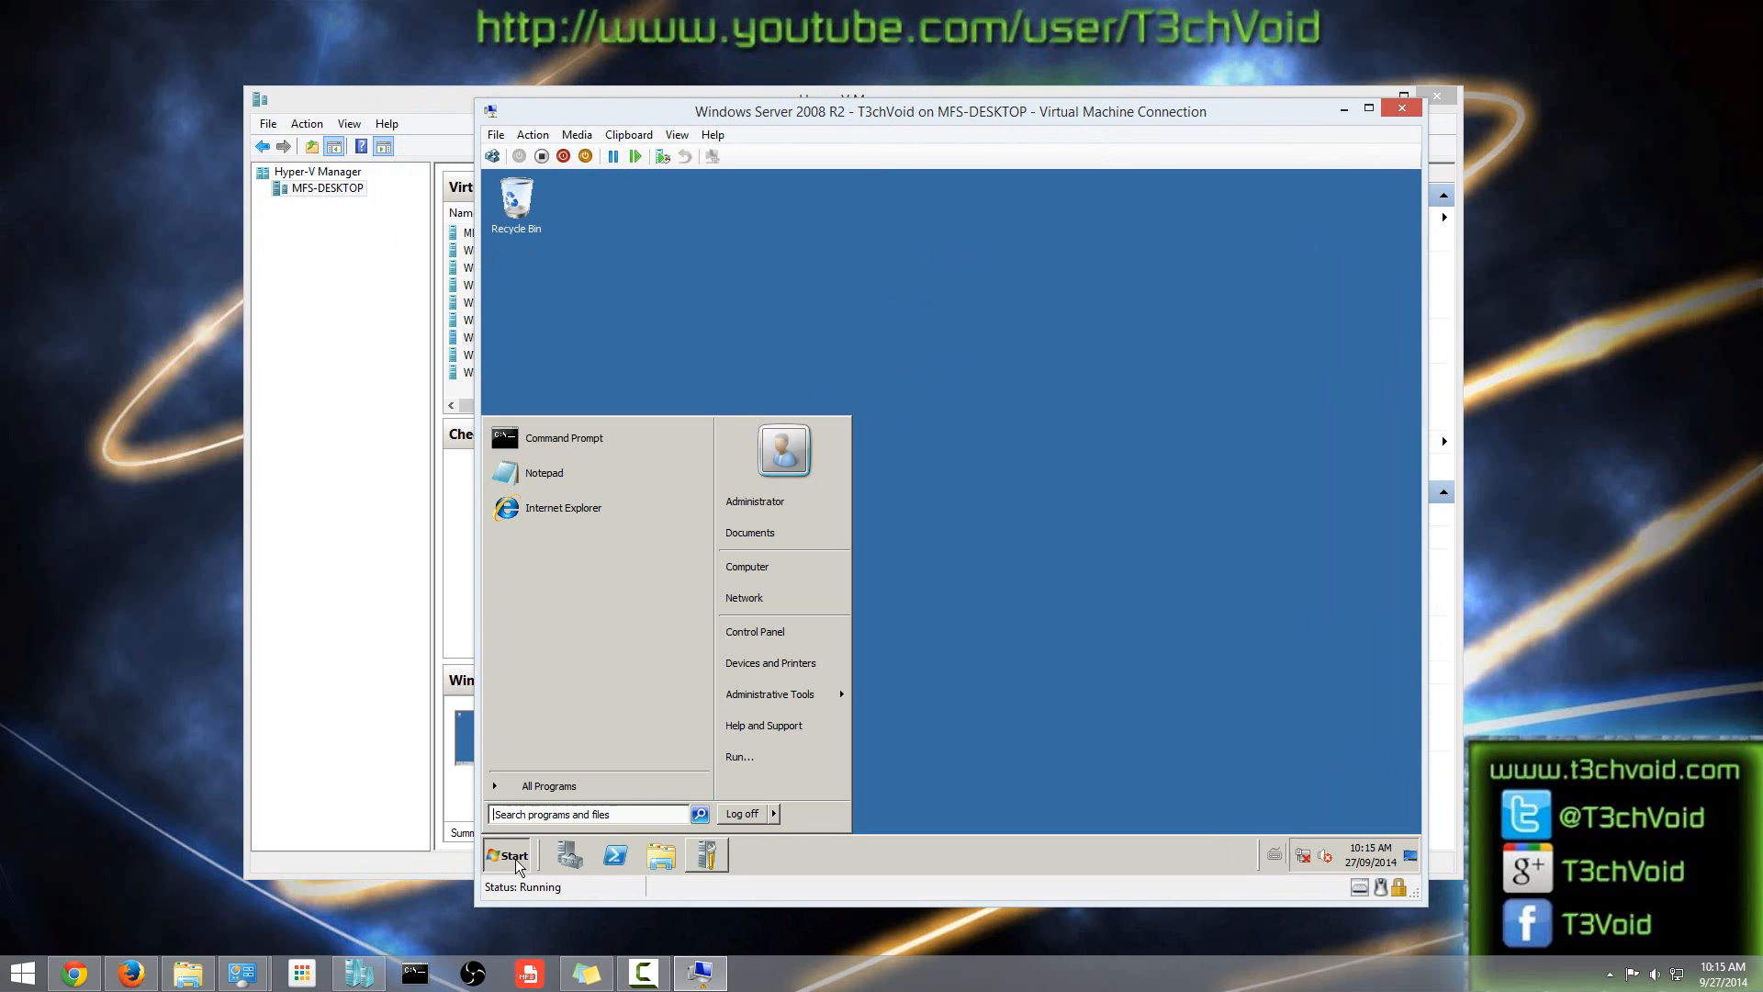
pyautogui.click(776, 816)
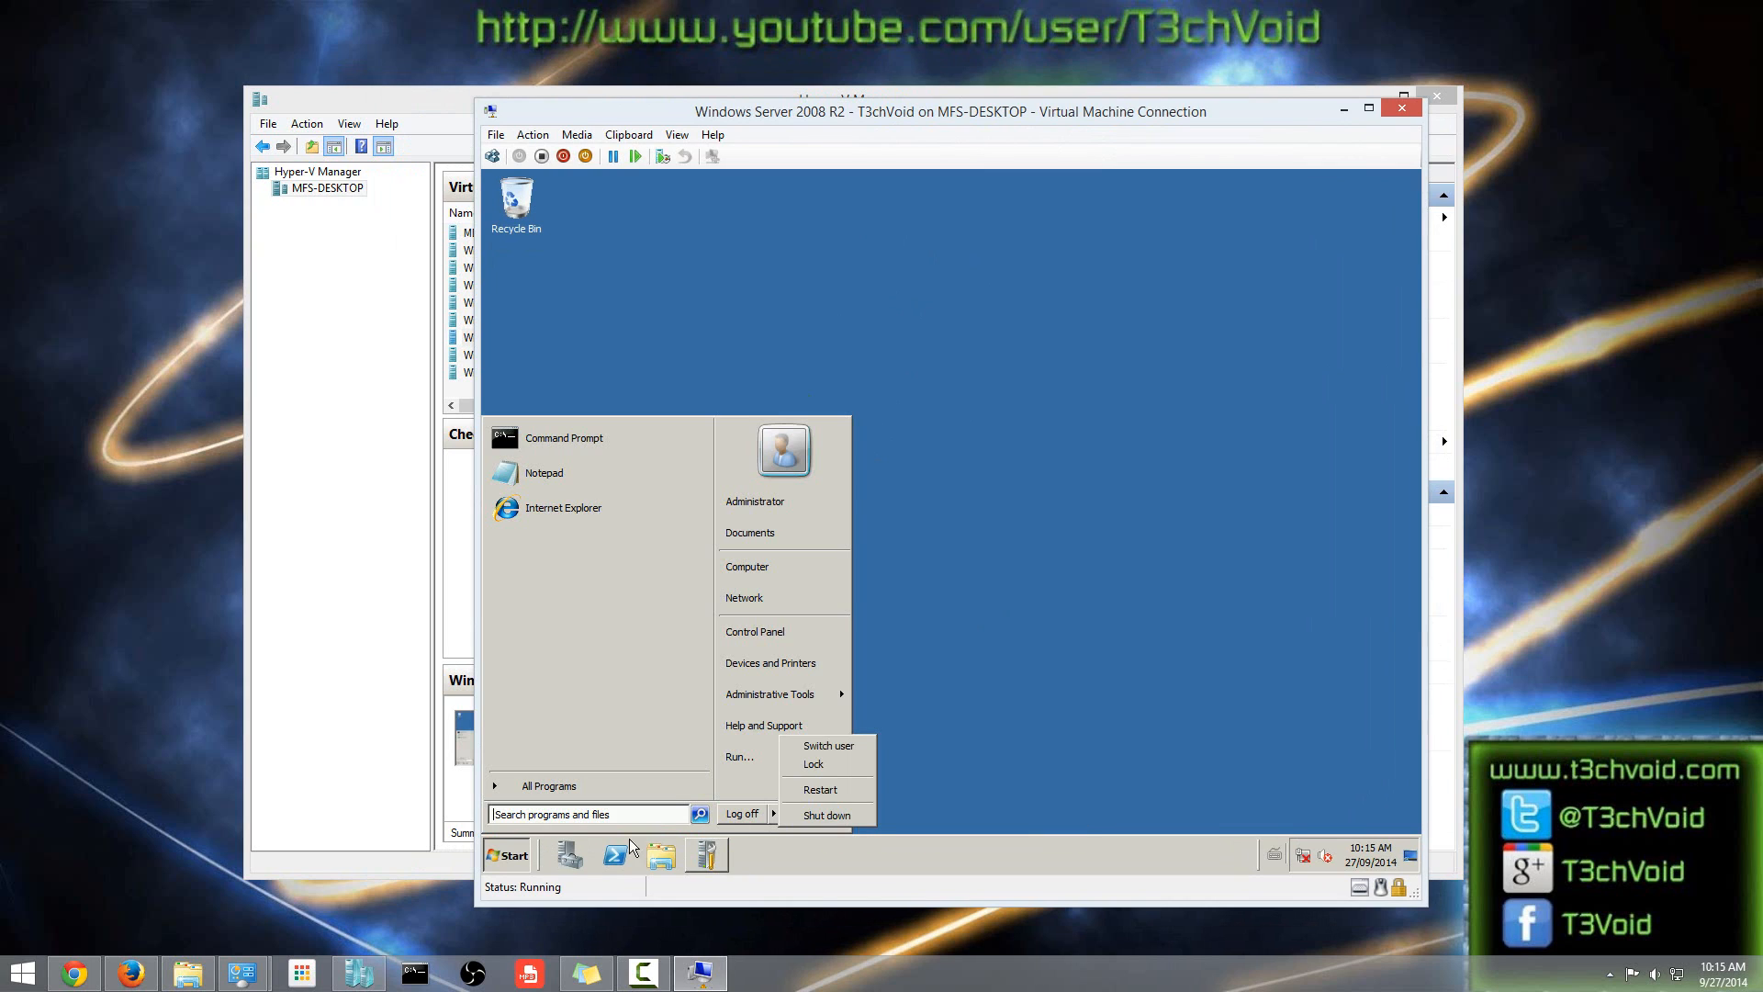
pyautogui.moveTo(773, 814)
pyautogui.click(940, 805)
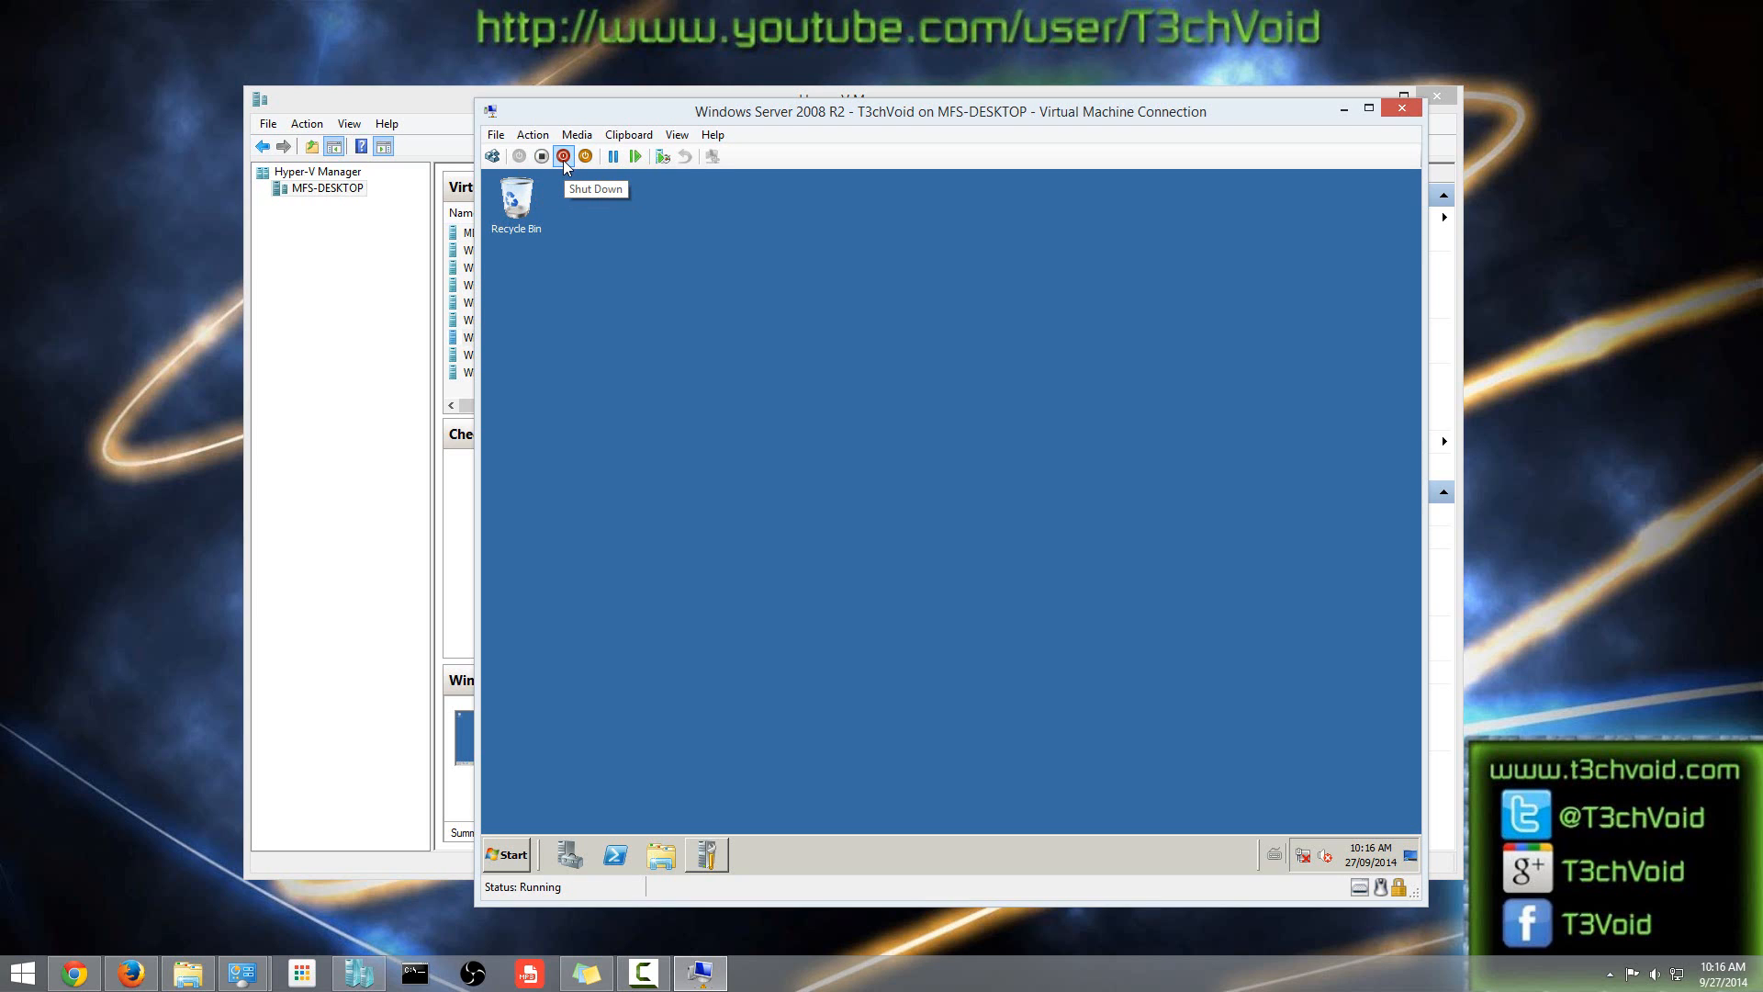
# Log off the server and shut down its virtual machine's operating system, closing the connection window.
pyautogui.click(514, 853)
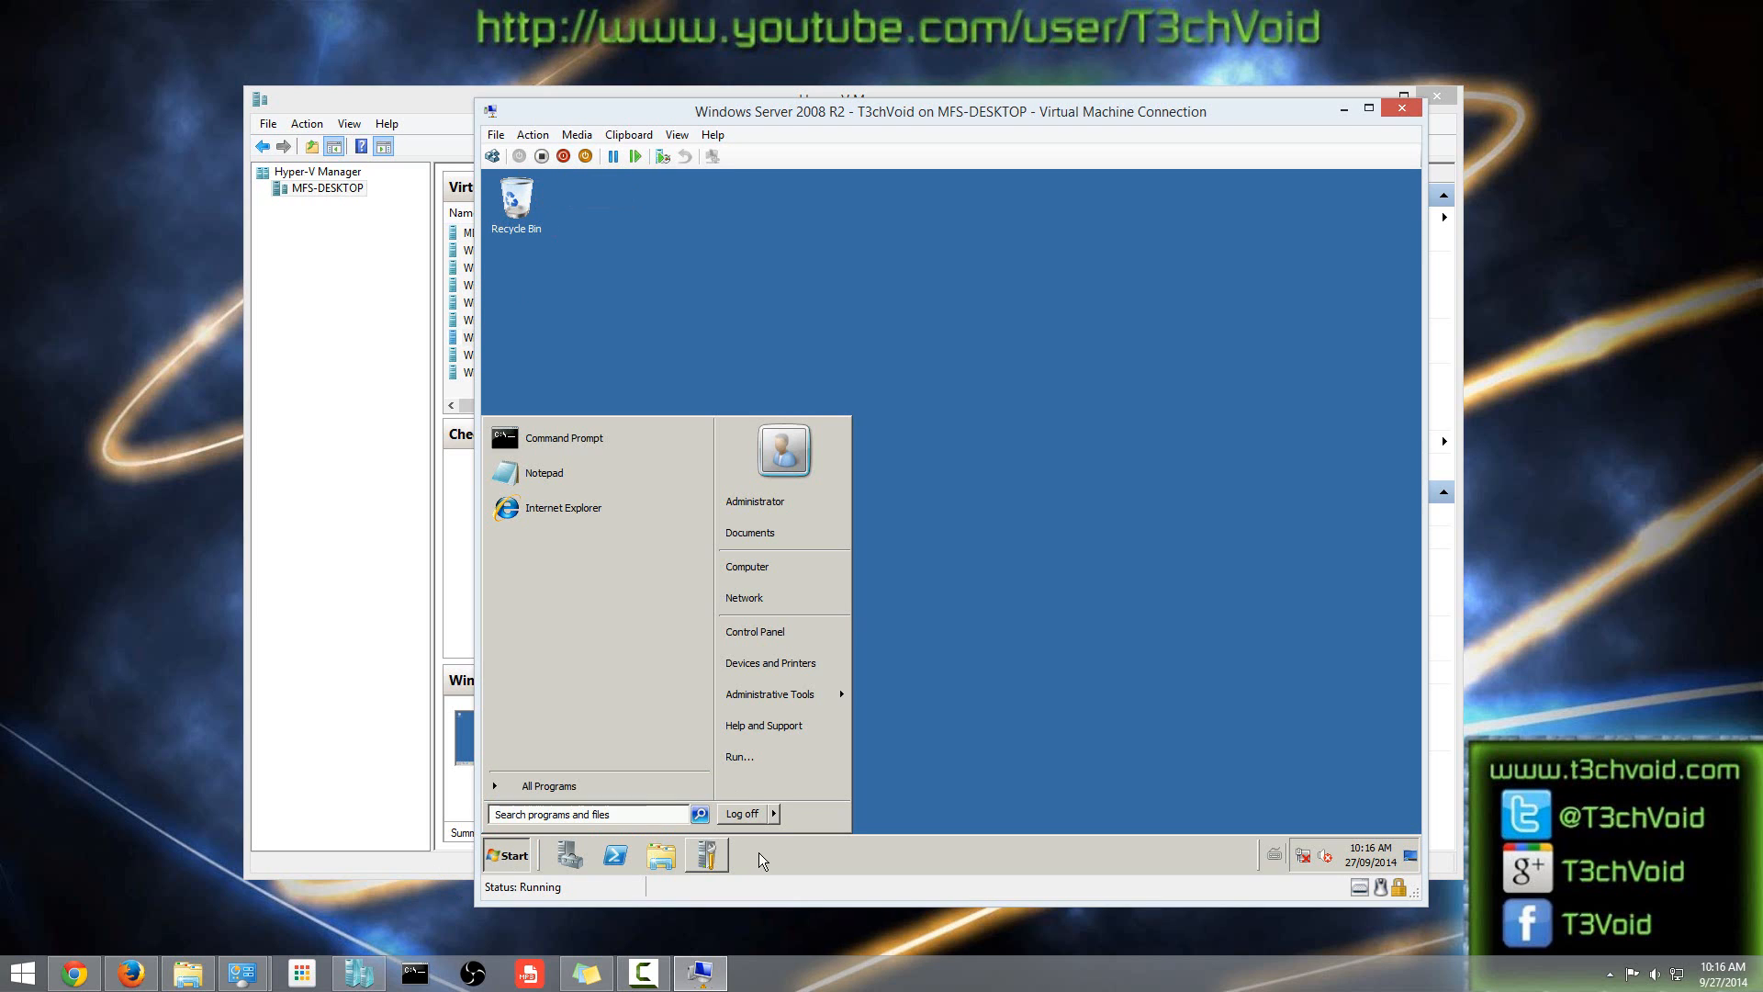
pyautogui.click(768, 821)
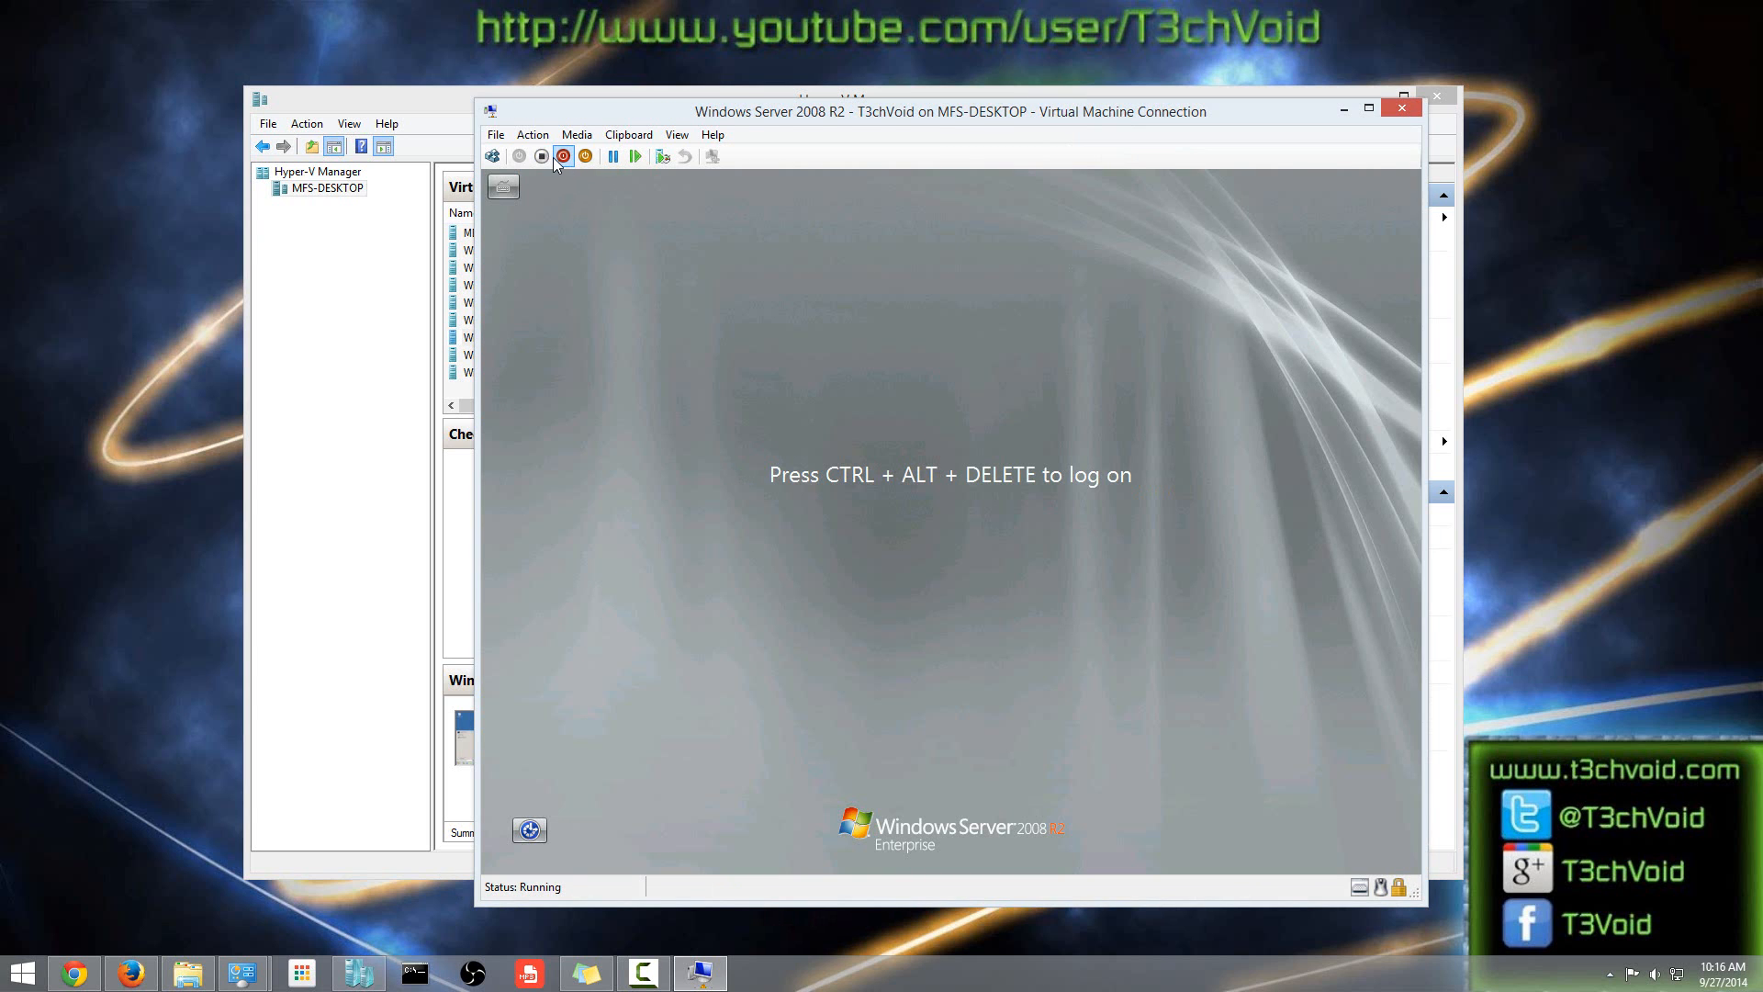
pyautogui.click(562, 158)
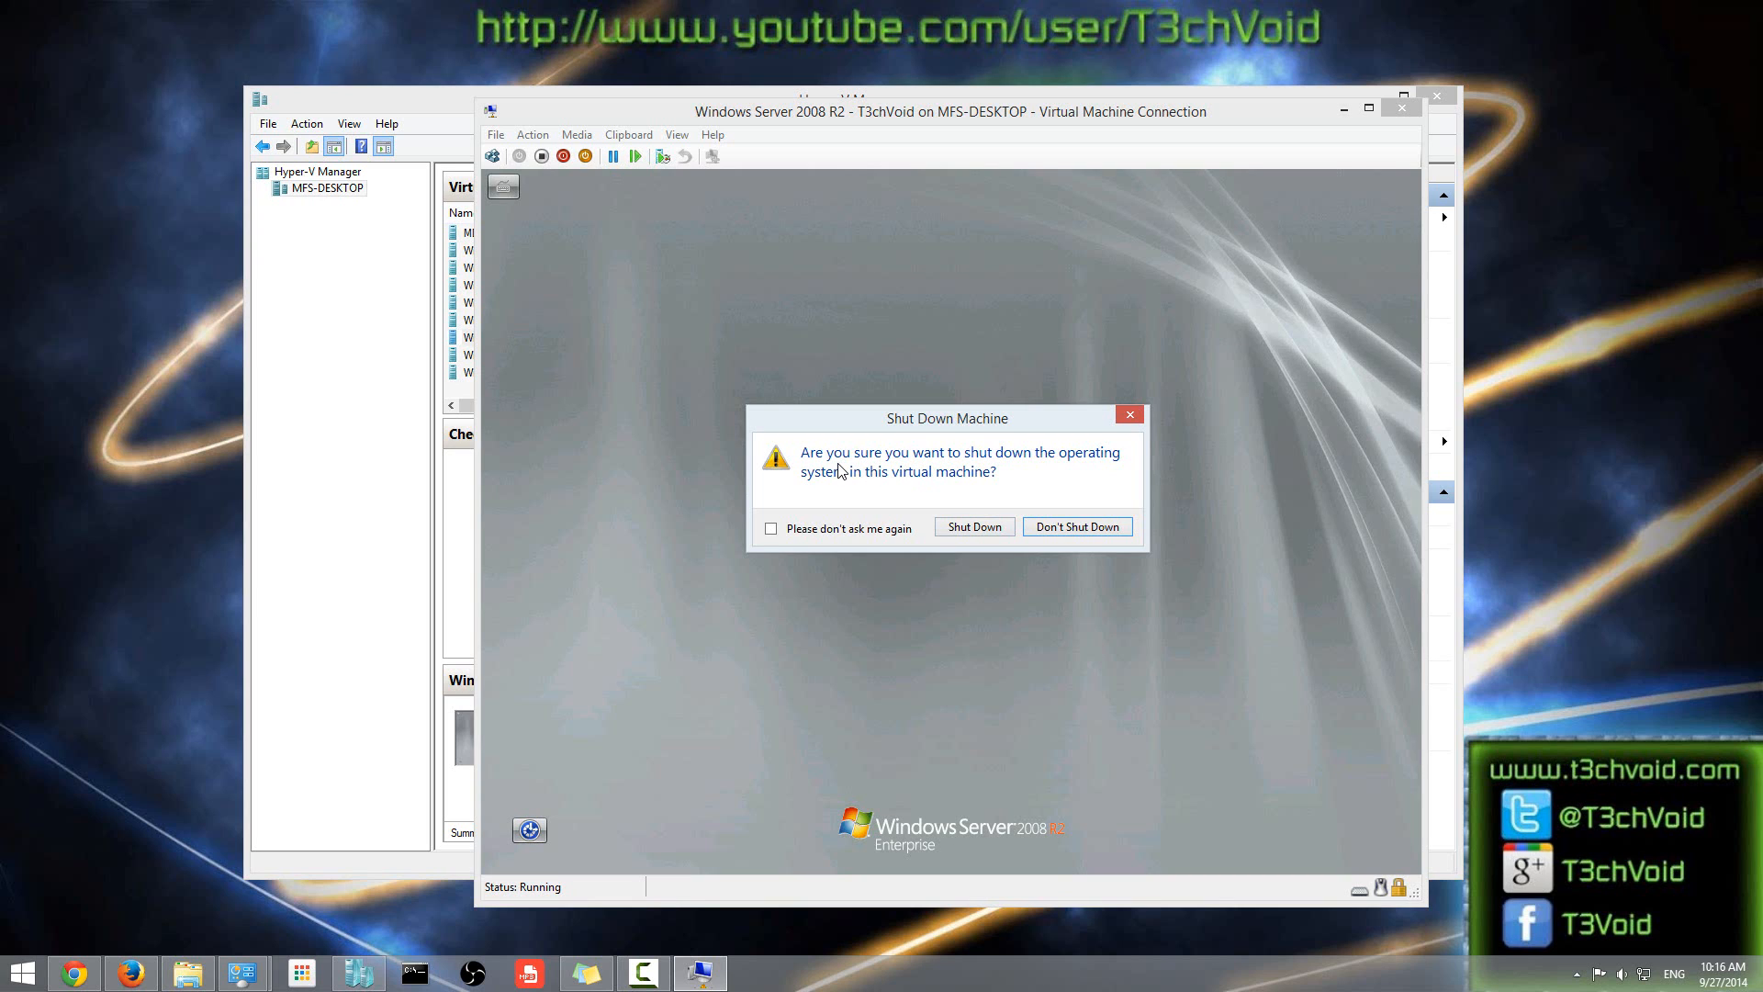
pyautogui.click(965, 529)
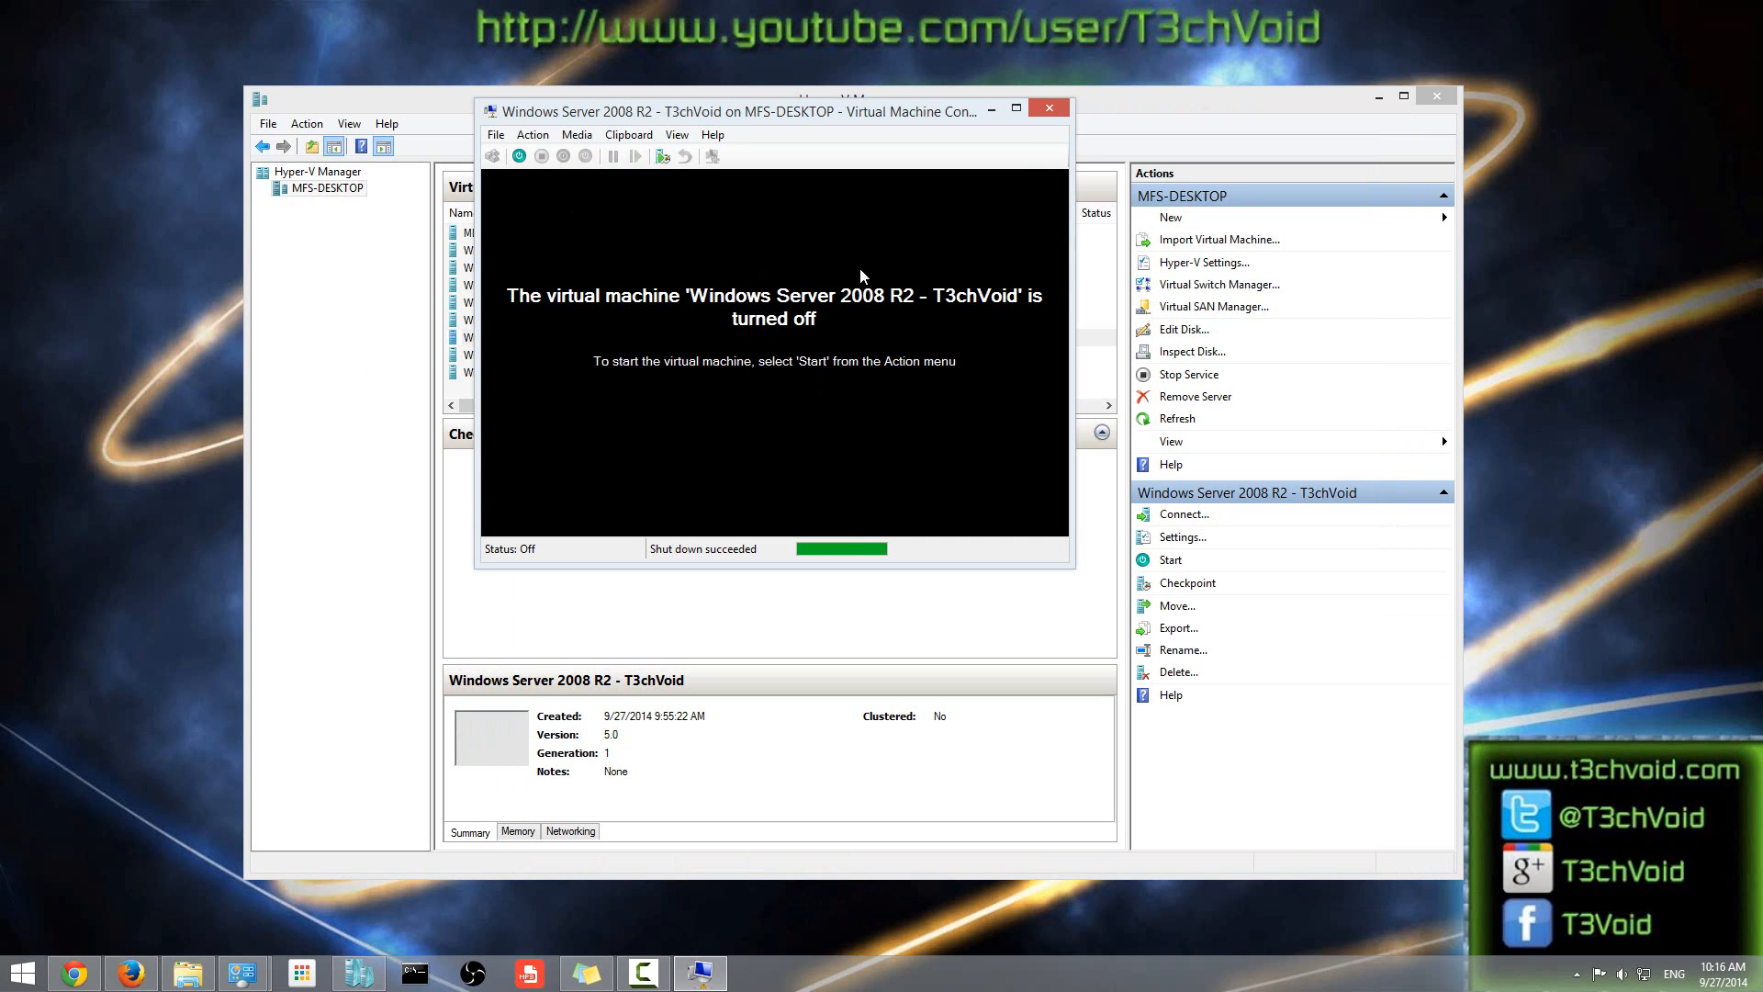
pyautogui.click(1047, 111)
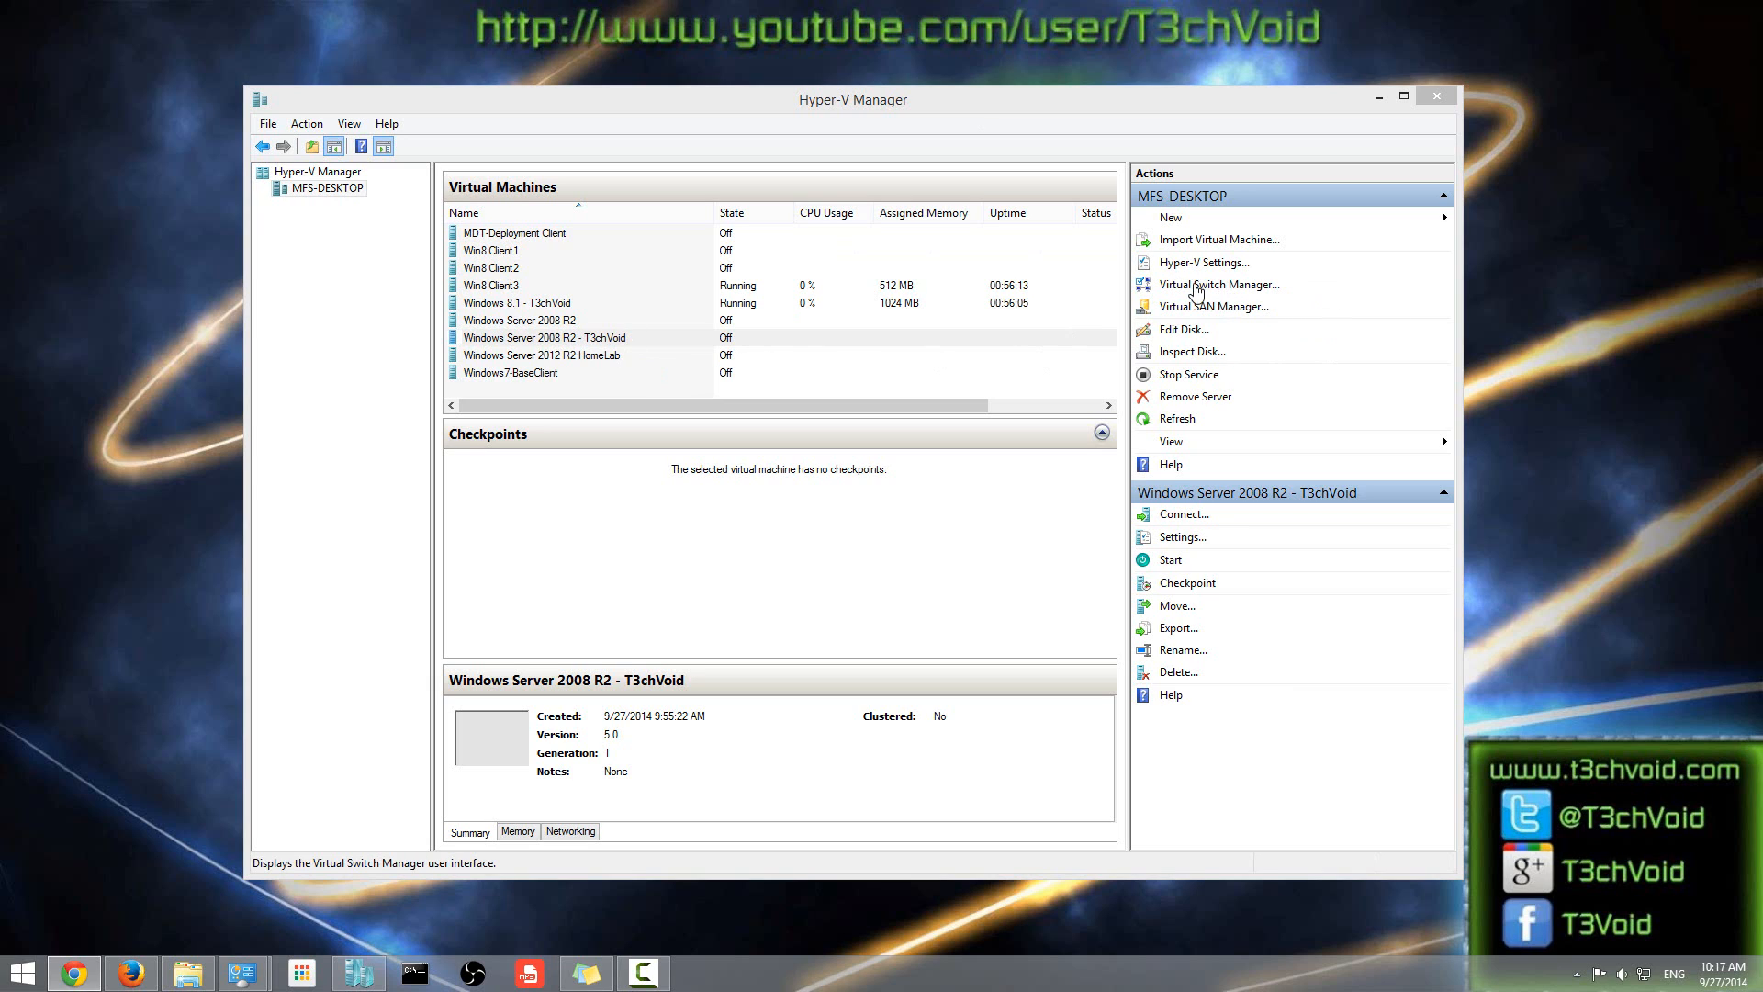
# Review the External, Internal and Private virtual switch types in the Virtual Switch Manager.
pyautogui.click(1226, 286)
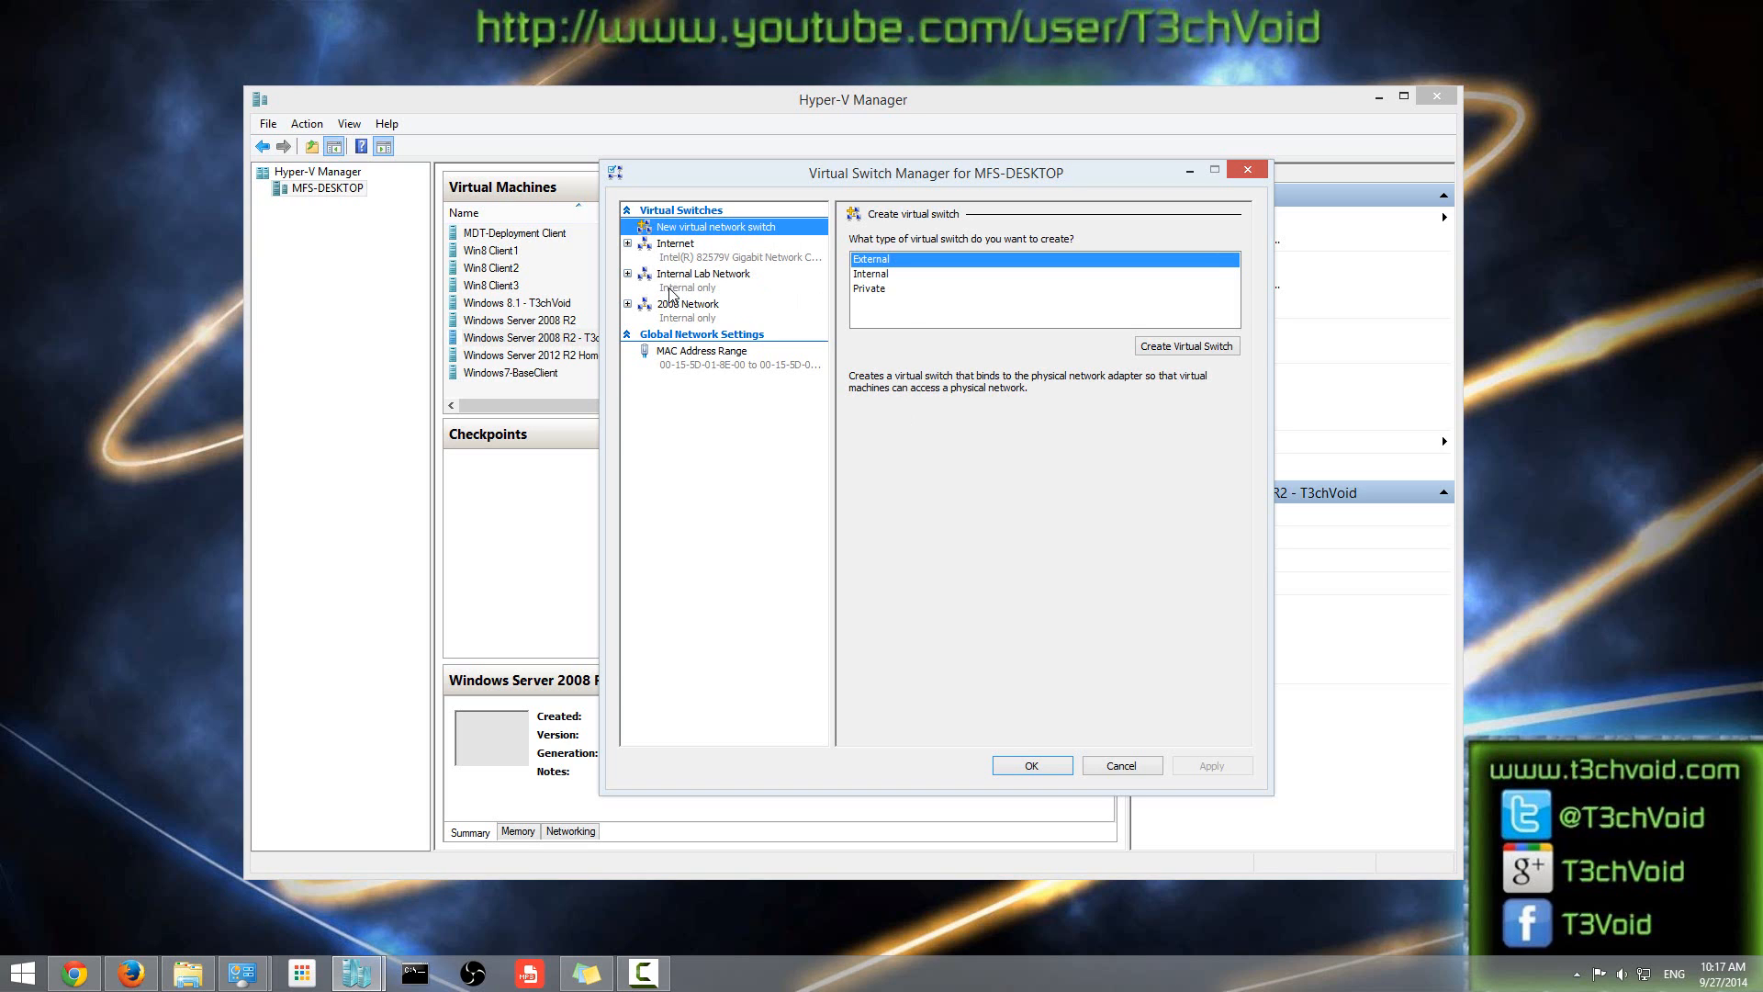
pyautogui.click(869, 266)
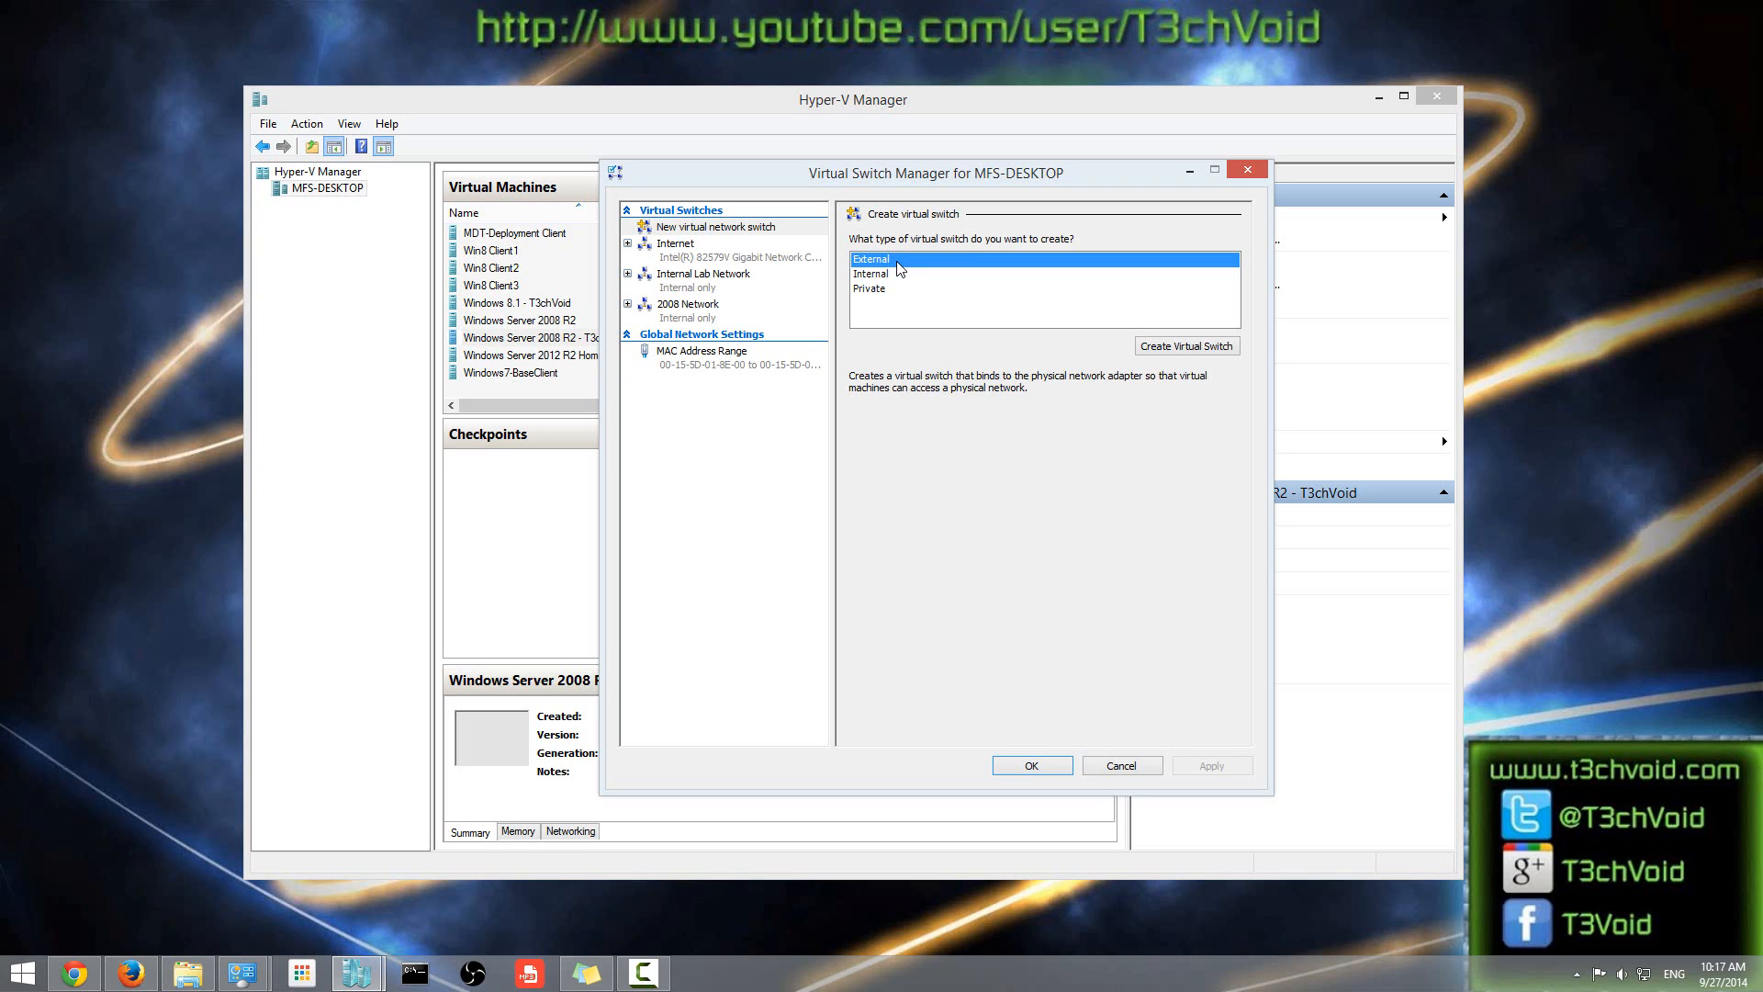
pyautogui.click(865, 274)
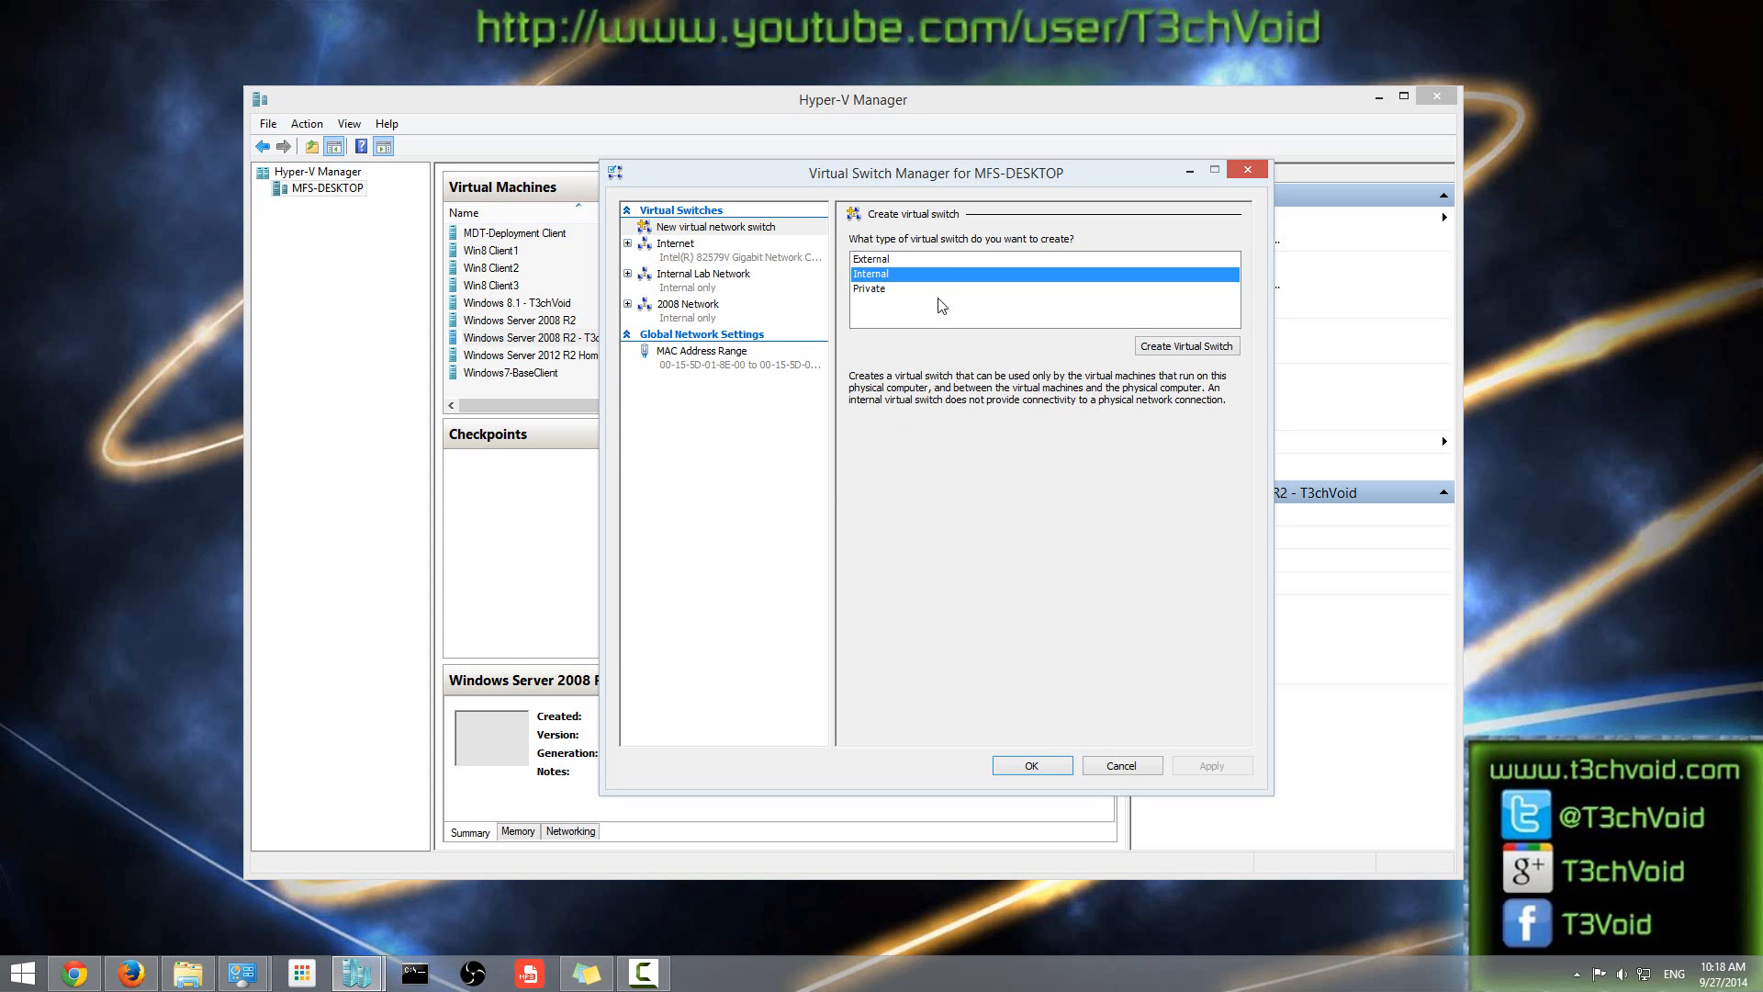
pyautogui.click(874, 290)
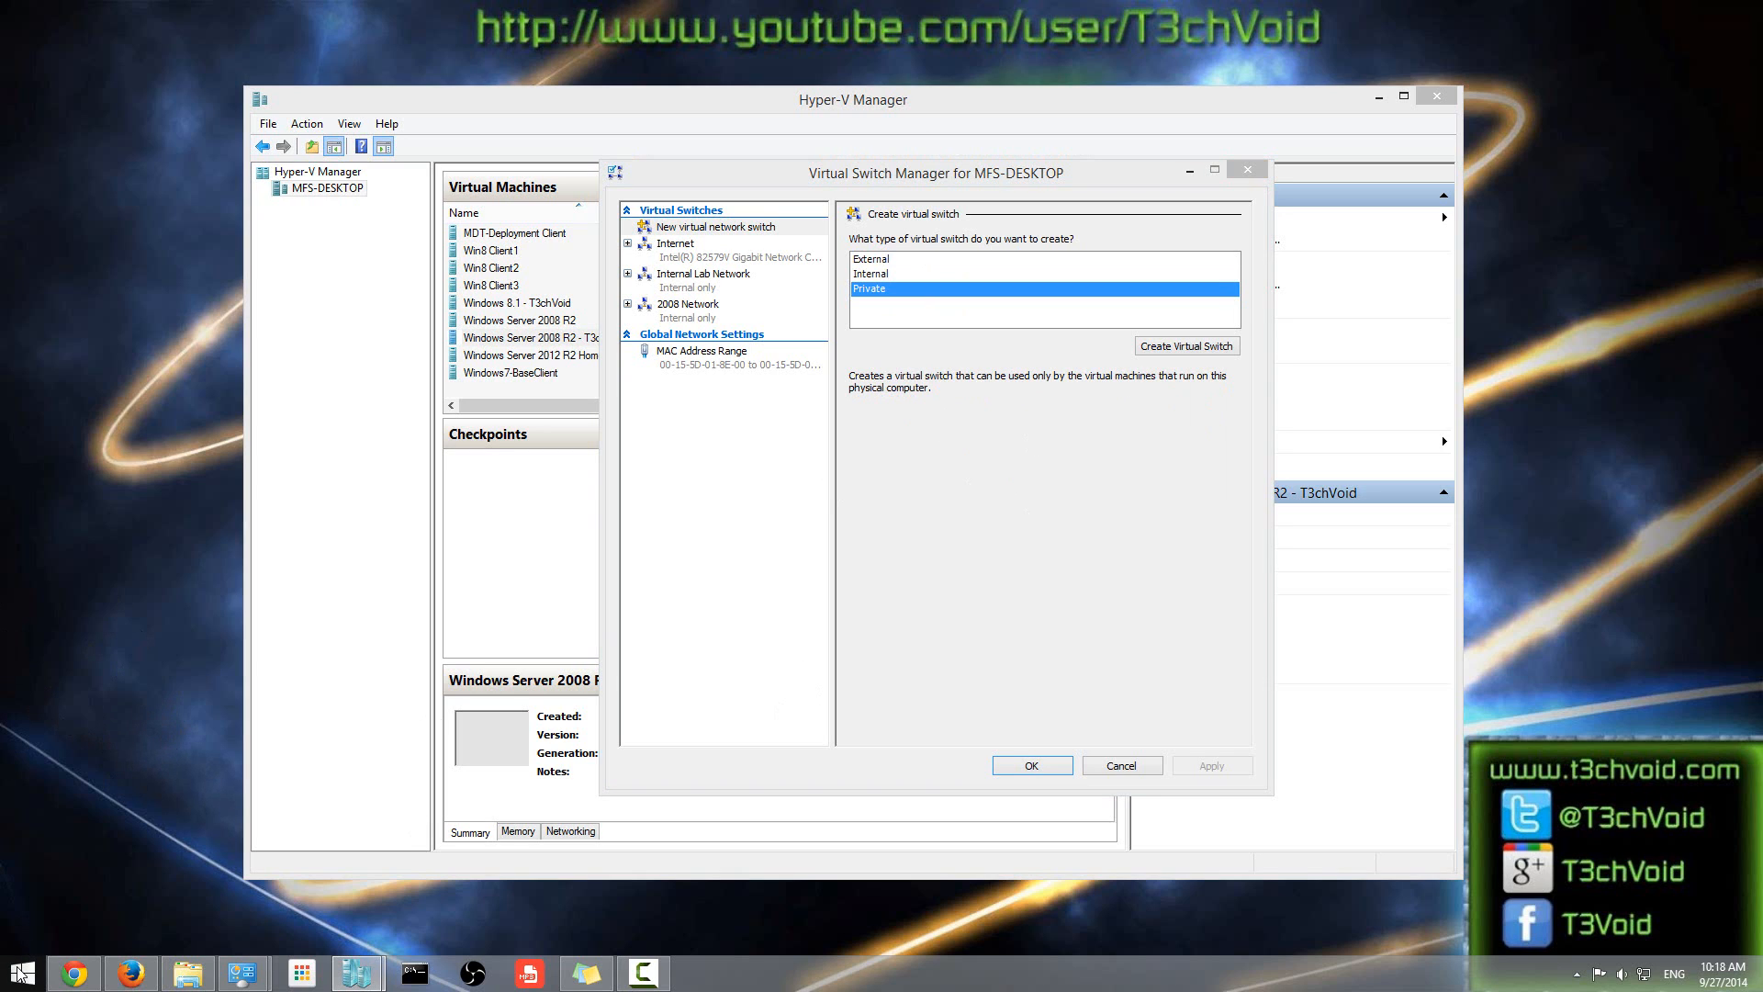
# Add a new External virtual switch on the Intel(R) 82579V Gigabit Network Connection and review the available network adapters.
pyautogui.click(886, 262)
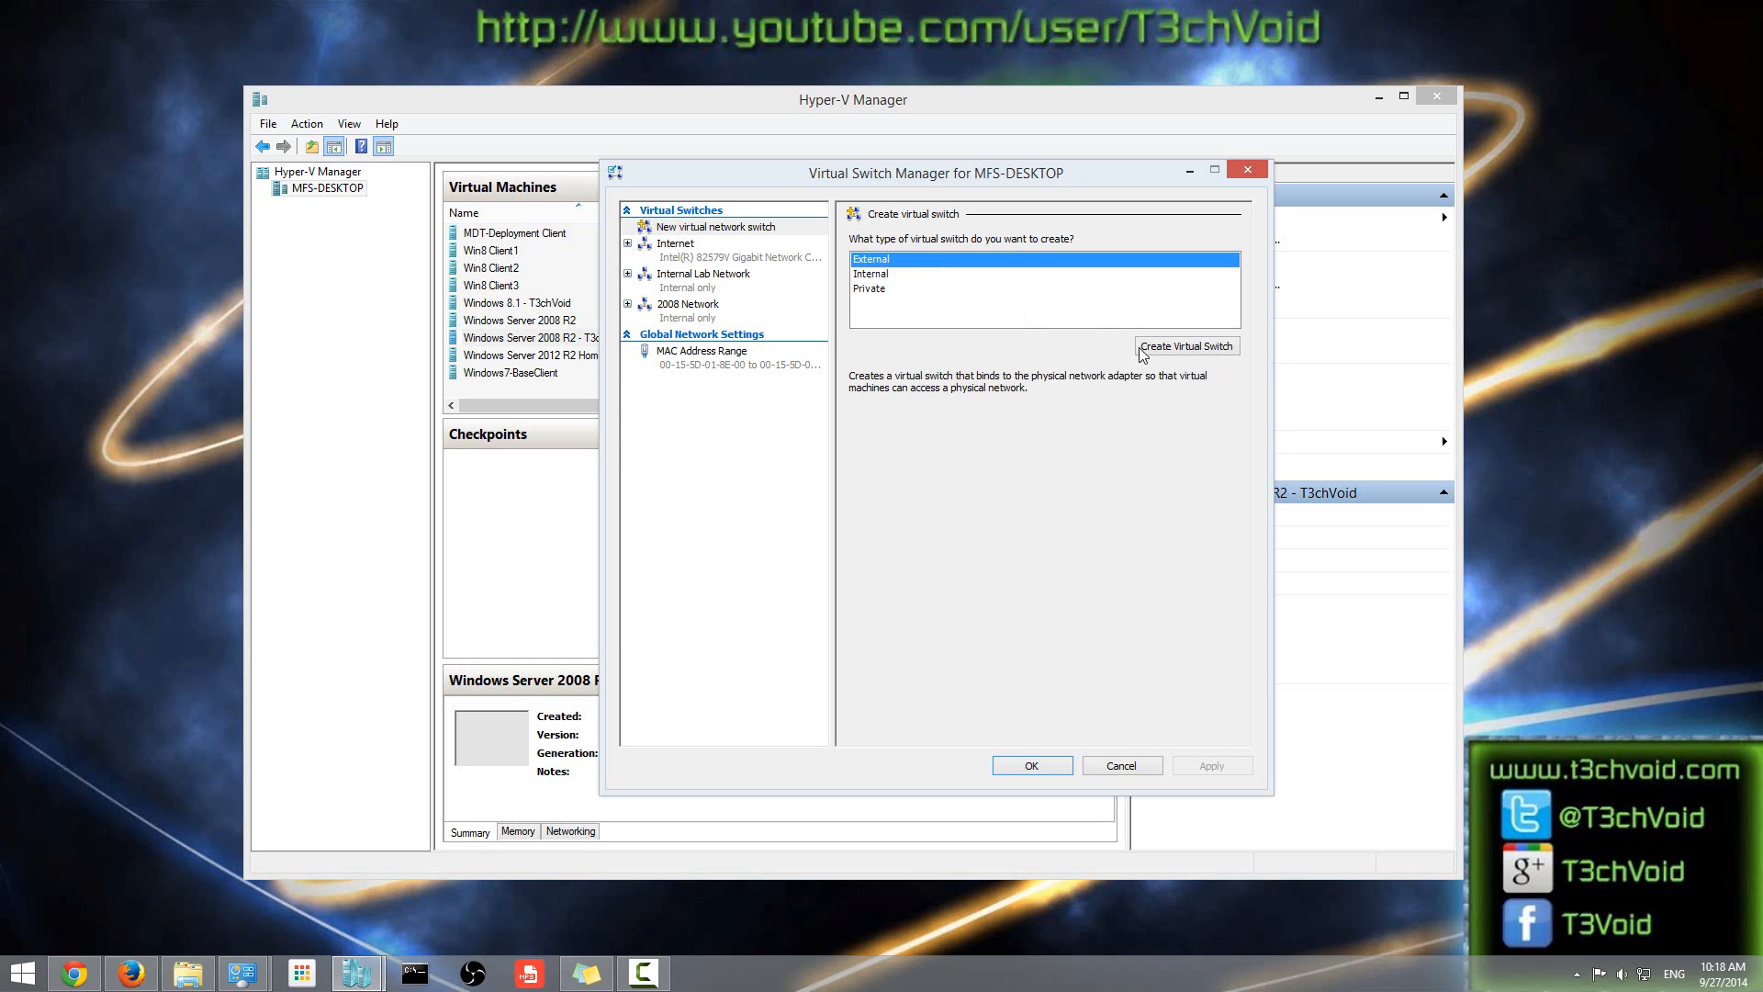
pyautogui.click(1195, 352)
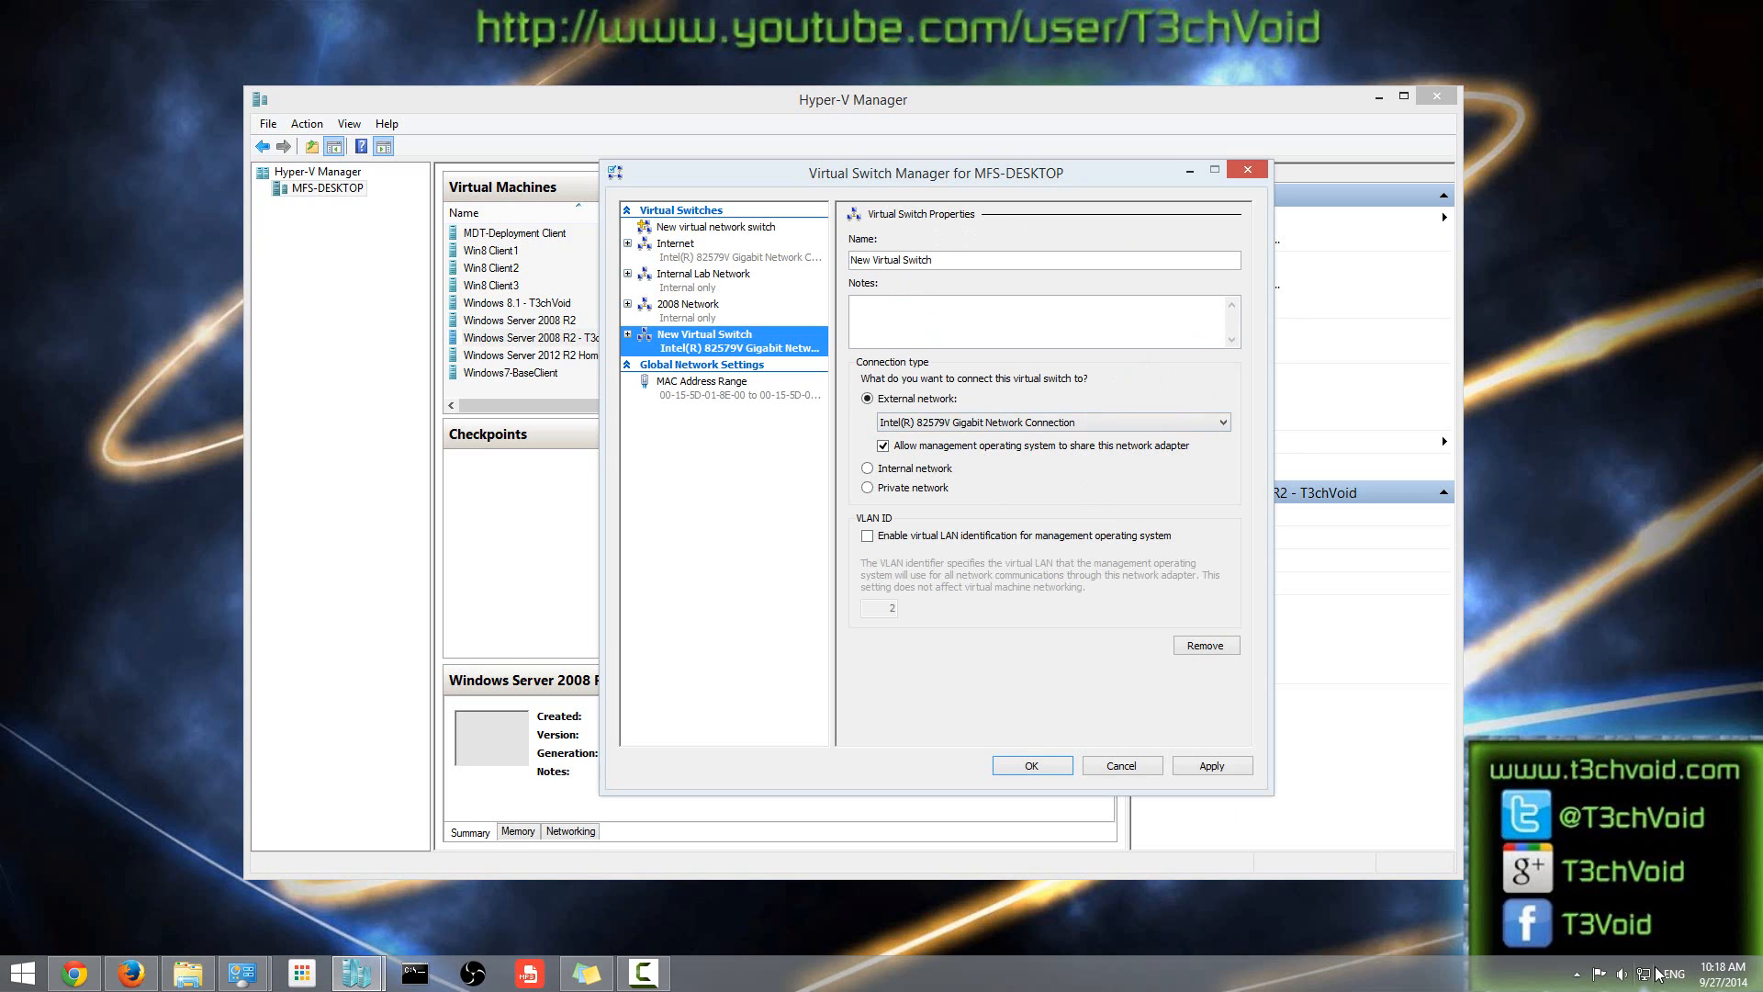
pyautogui.click(1000, 421)
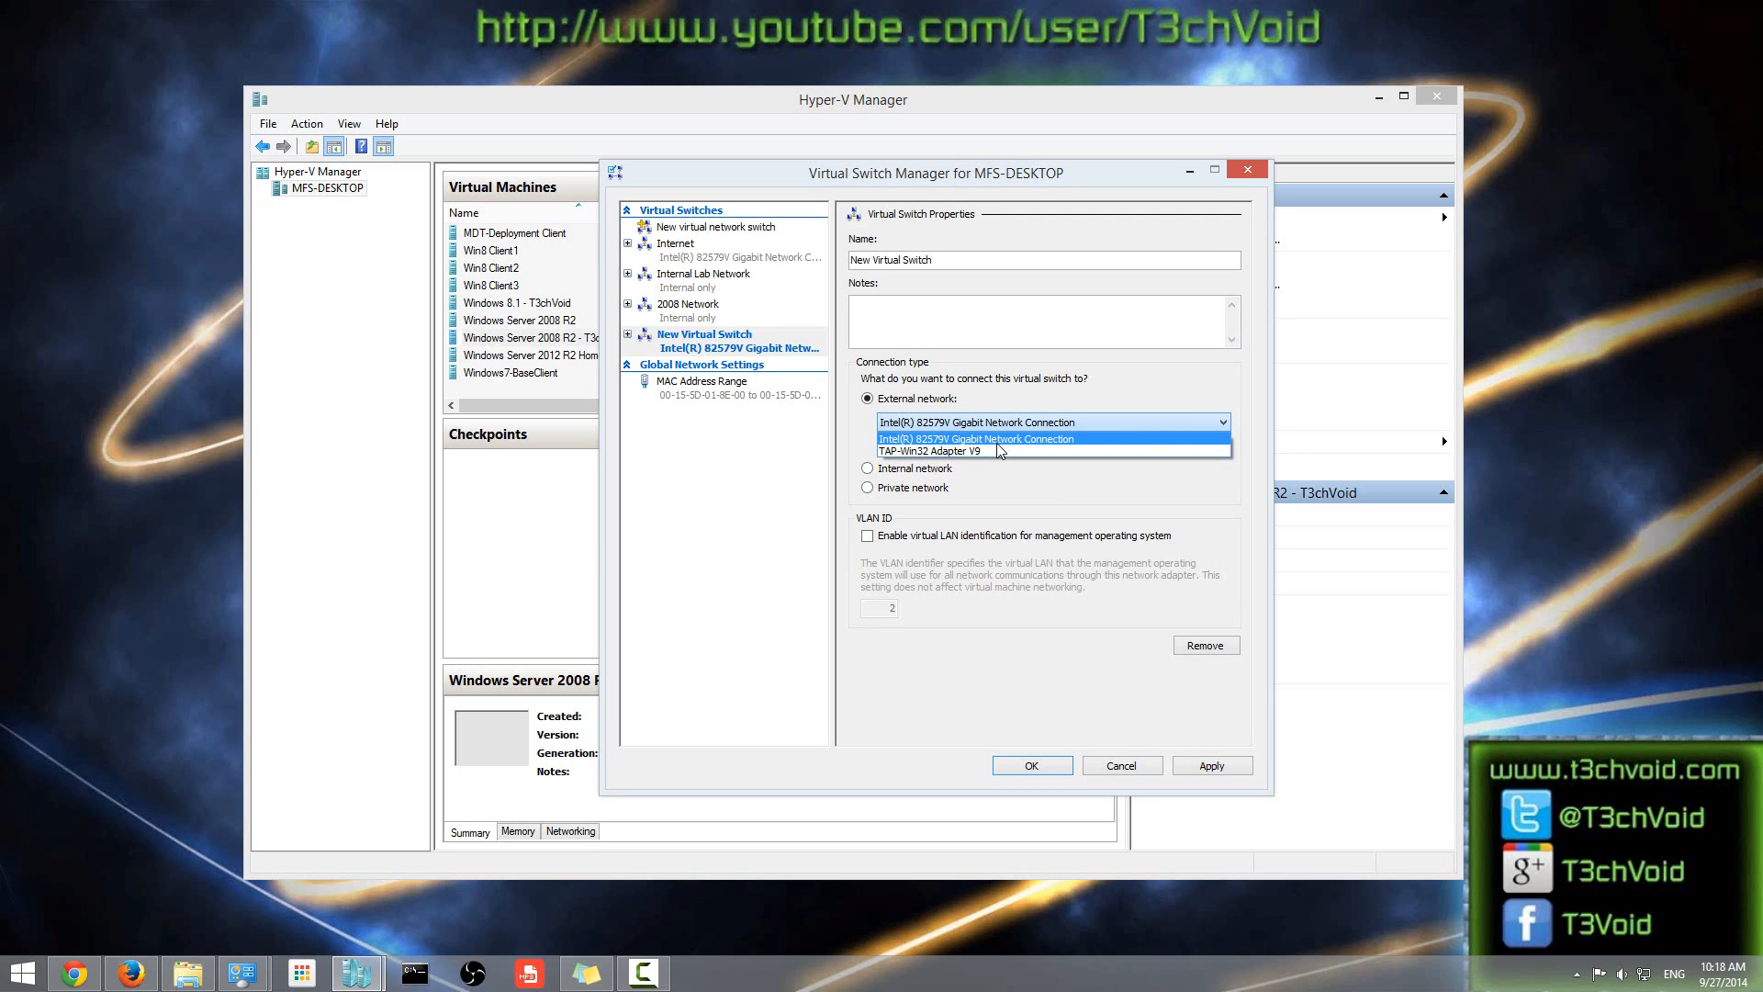
pyautogui.click(1048, 409)
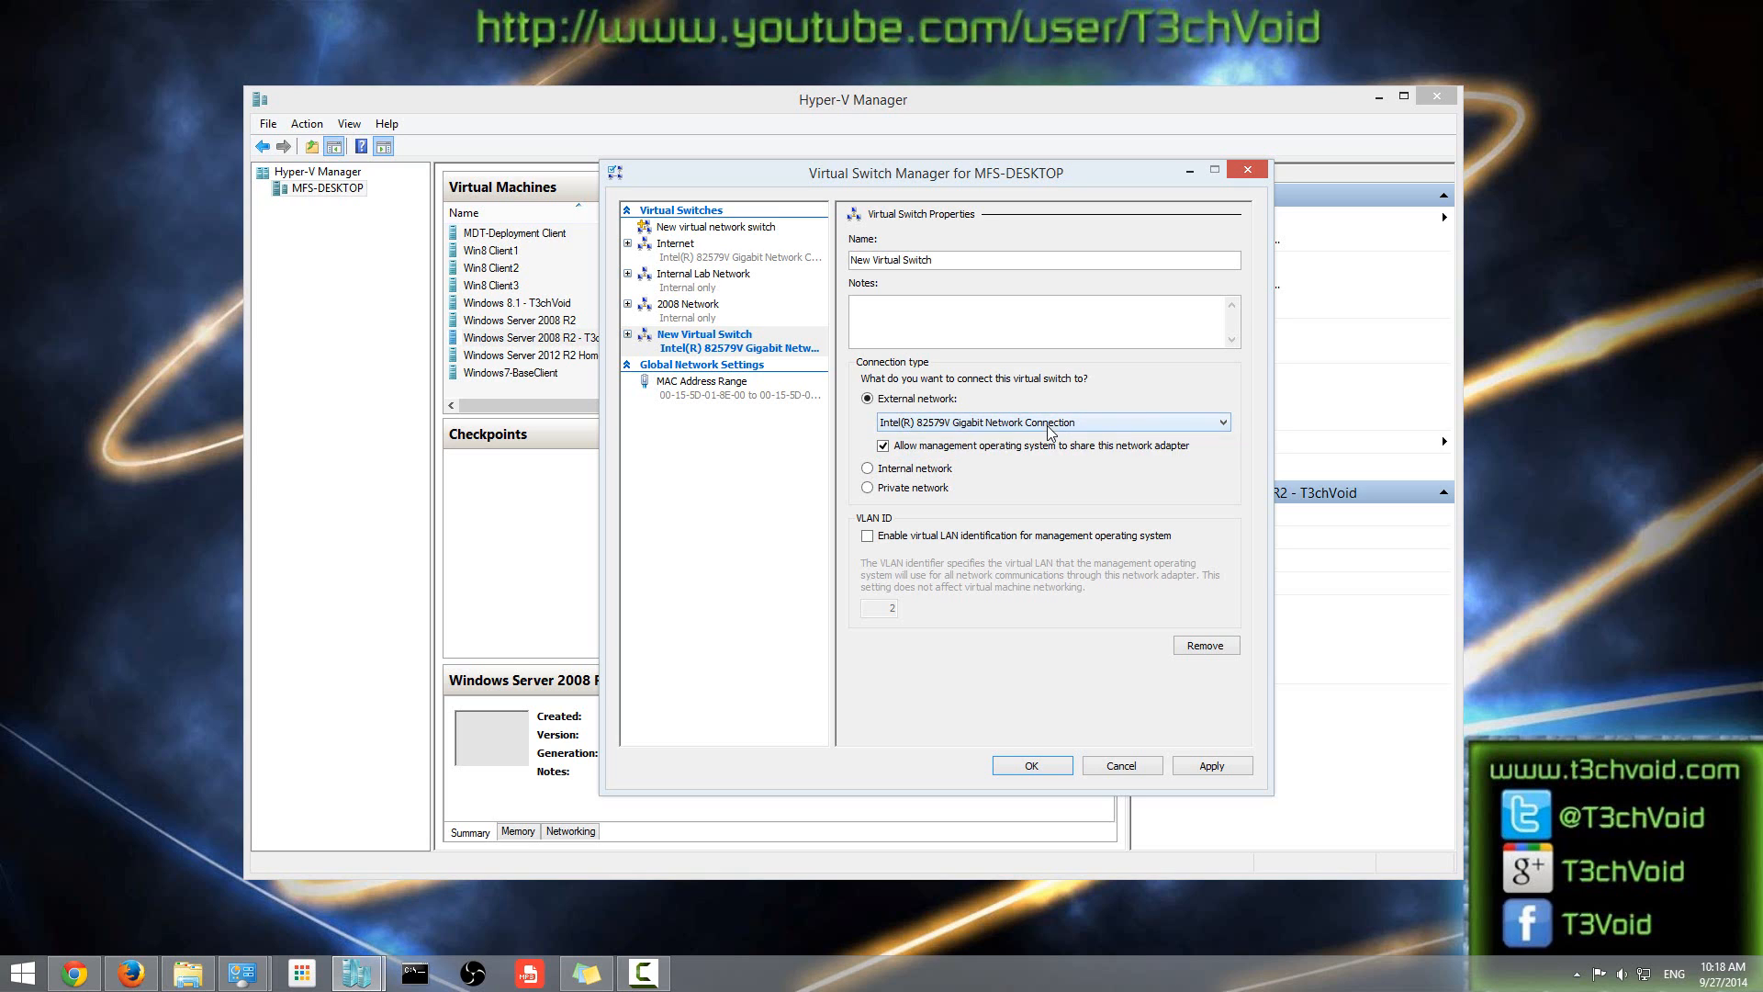
pyautogui.click(1048, 423)
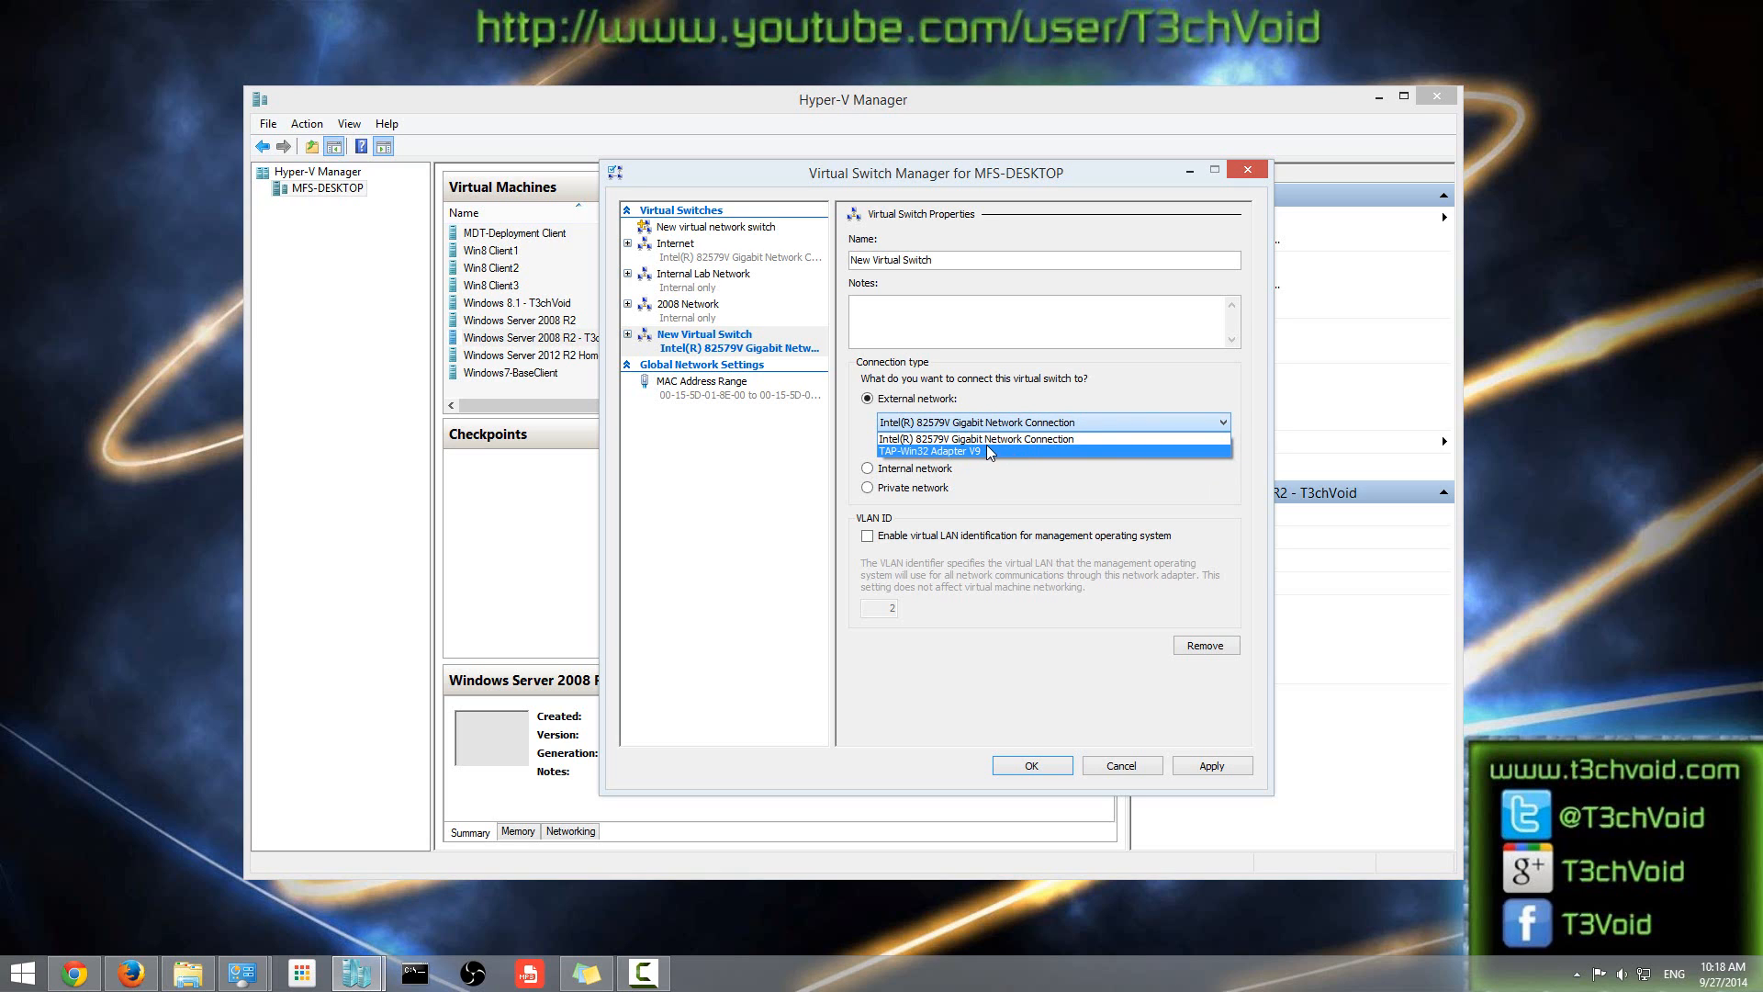
pyautogui.click(1033, 401)
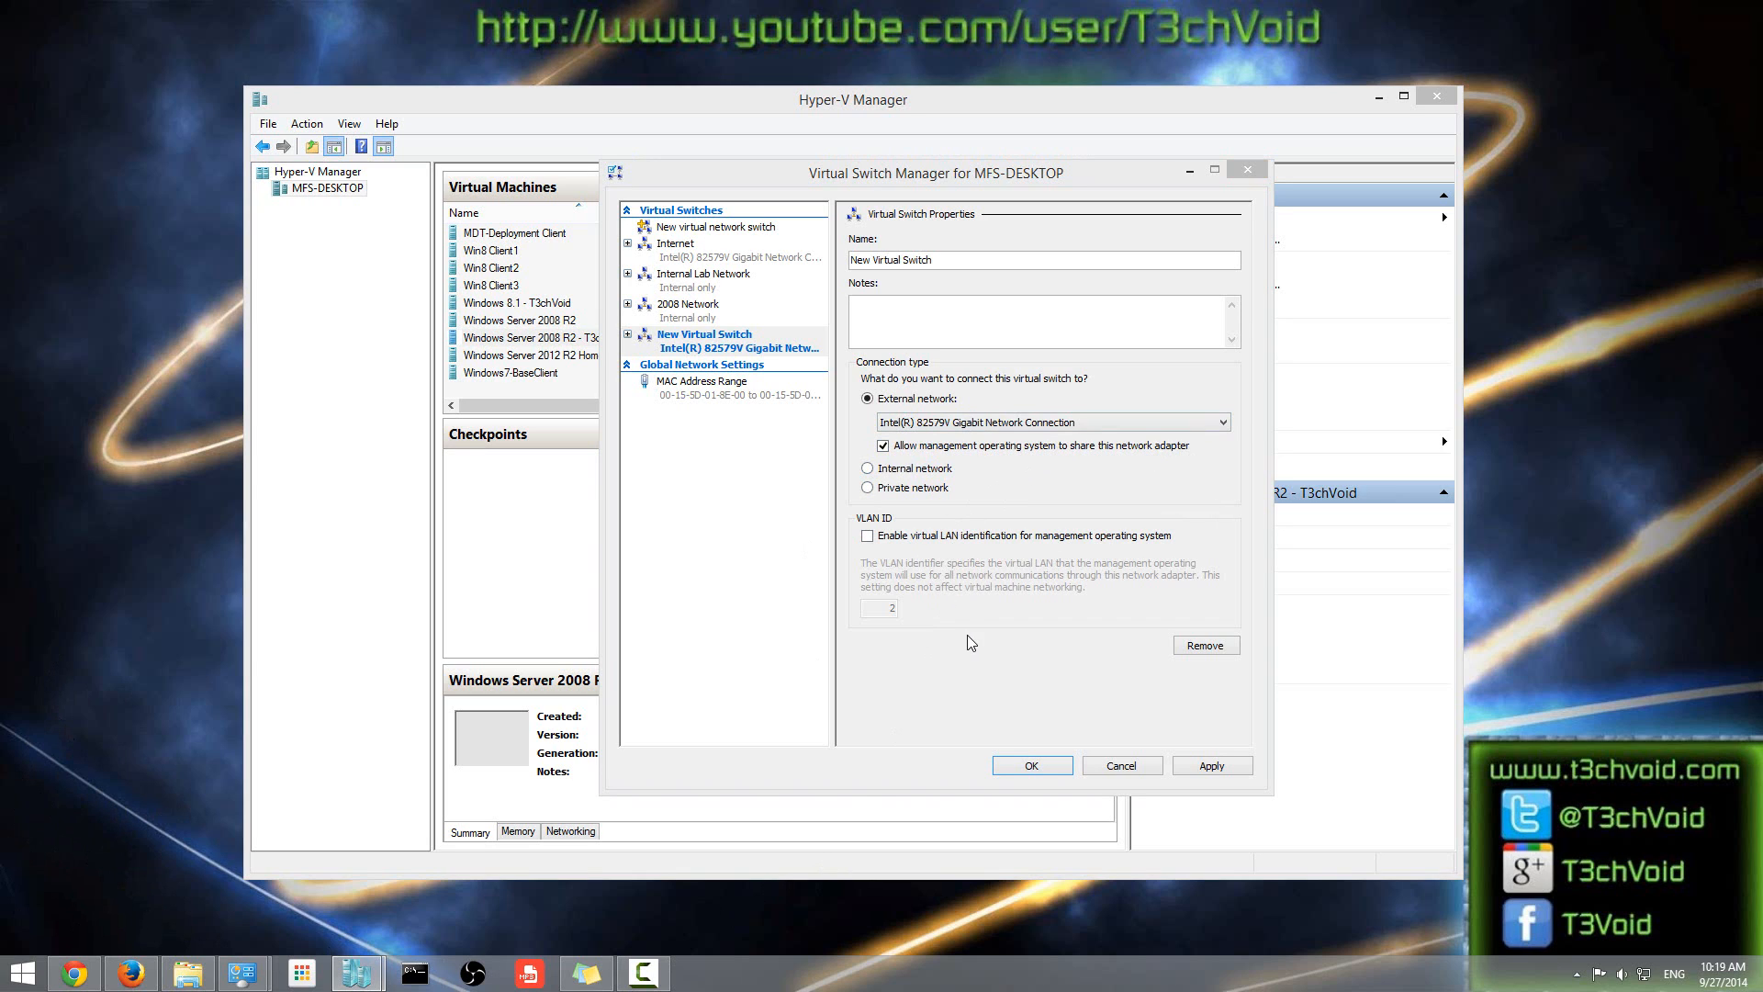
# Try to apply the new external switch's networking changes, and remove that switch from the list.
pyautogui.click(1212, 766)
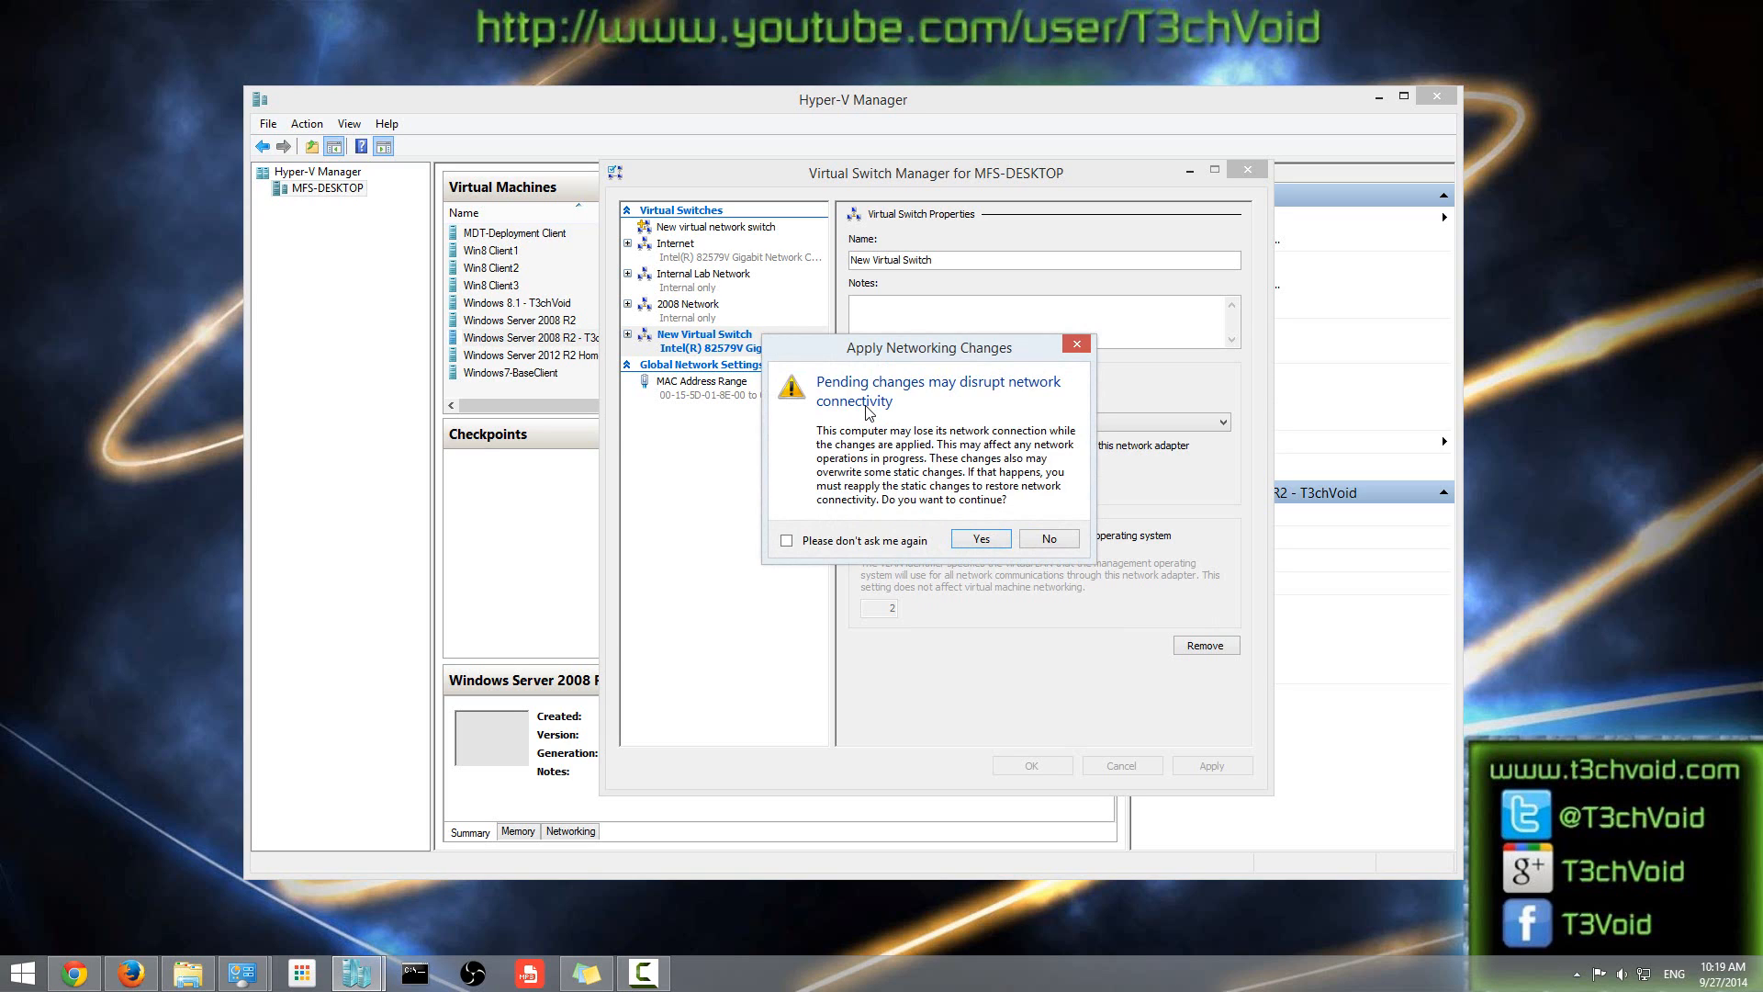
pyautogui.click(979, 539)
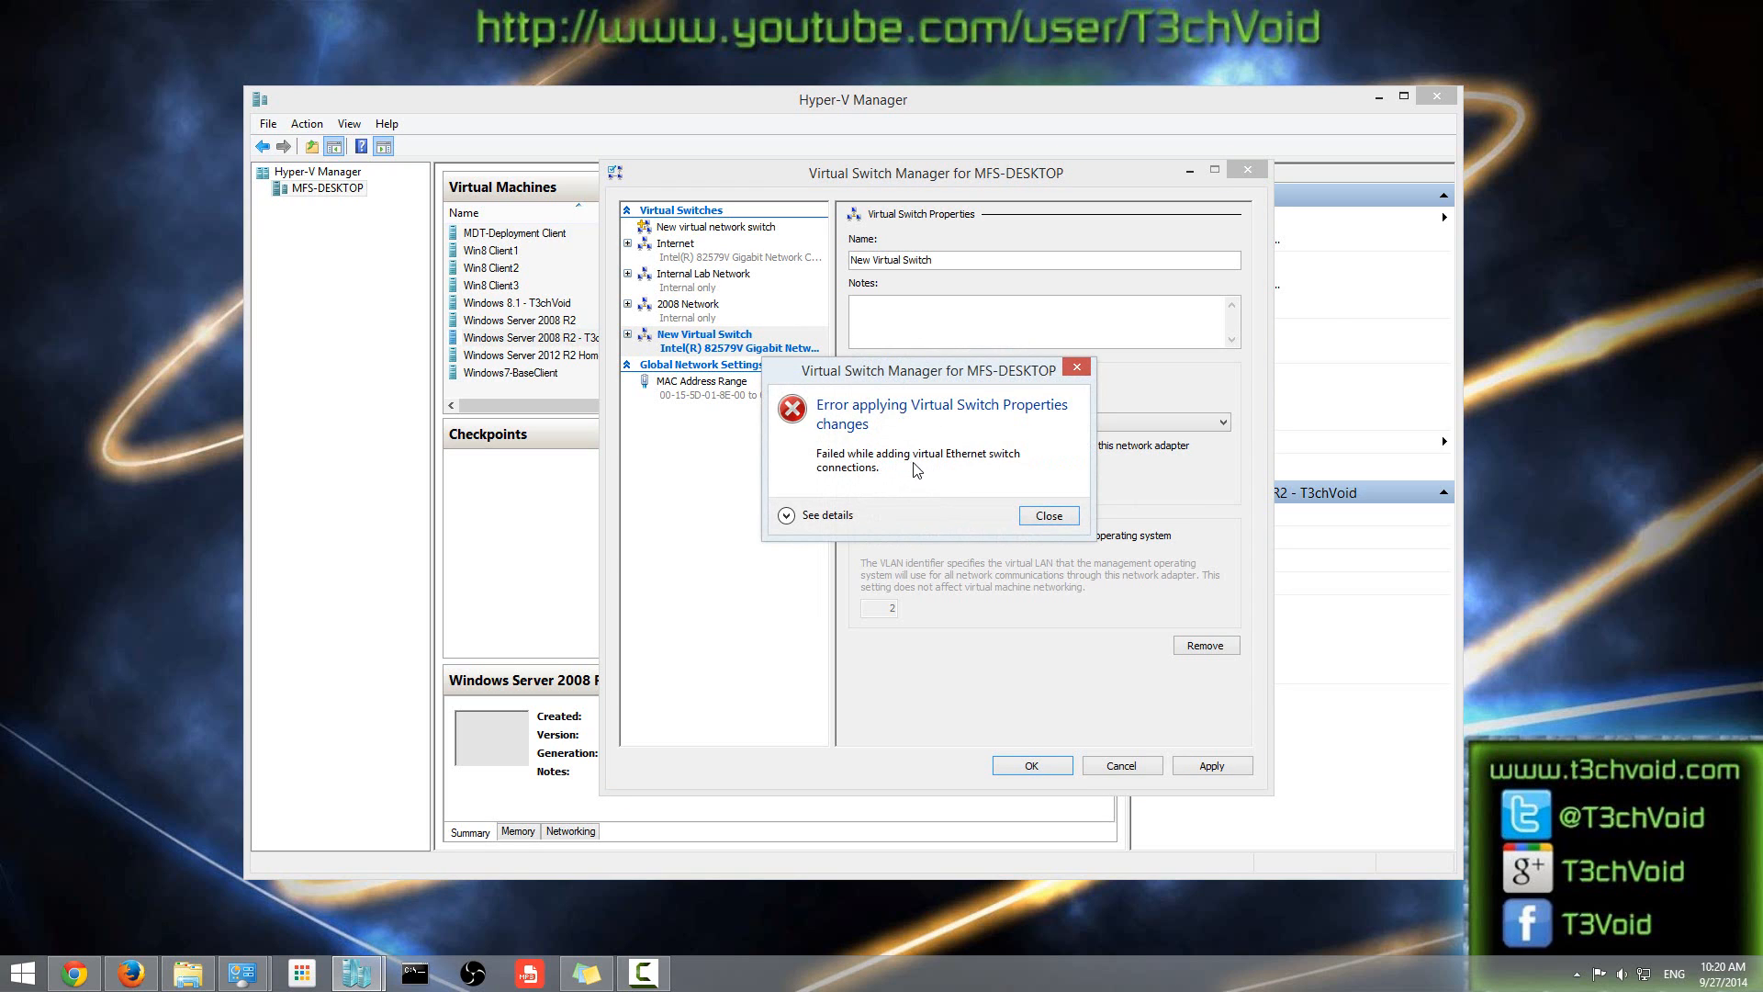
pyautogui.click(1047, 516)
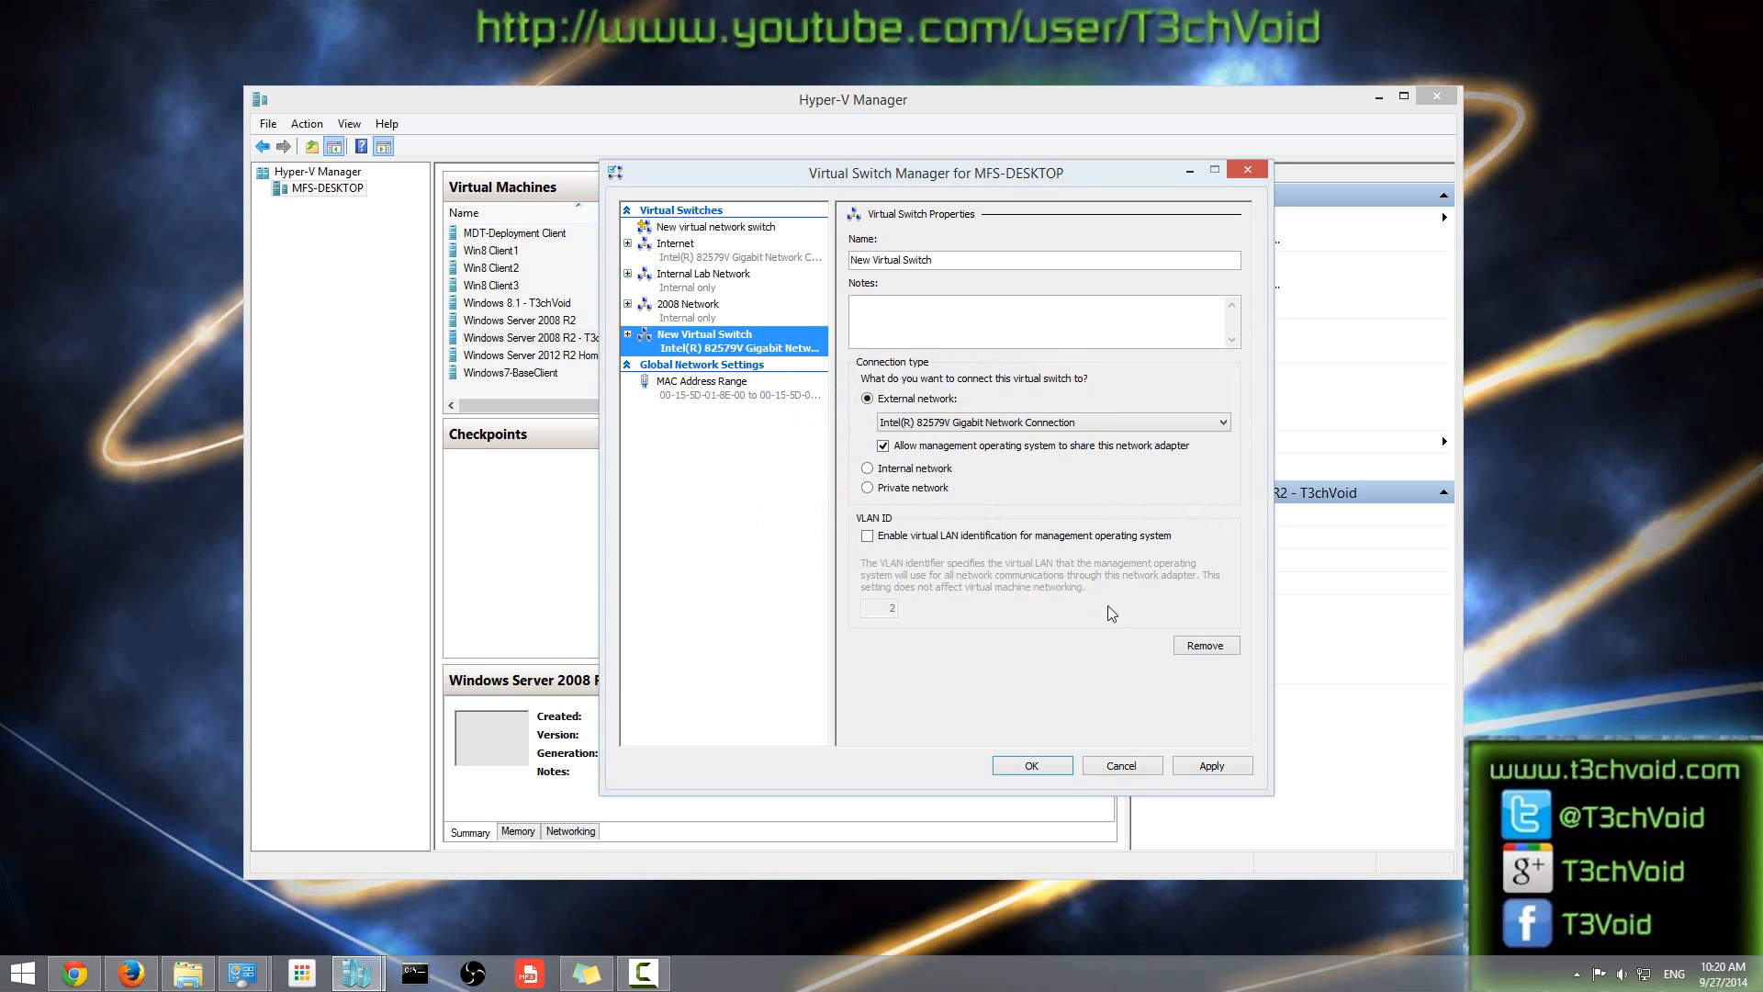
pyautogui.click(1206, 646)
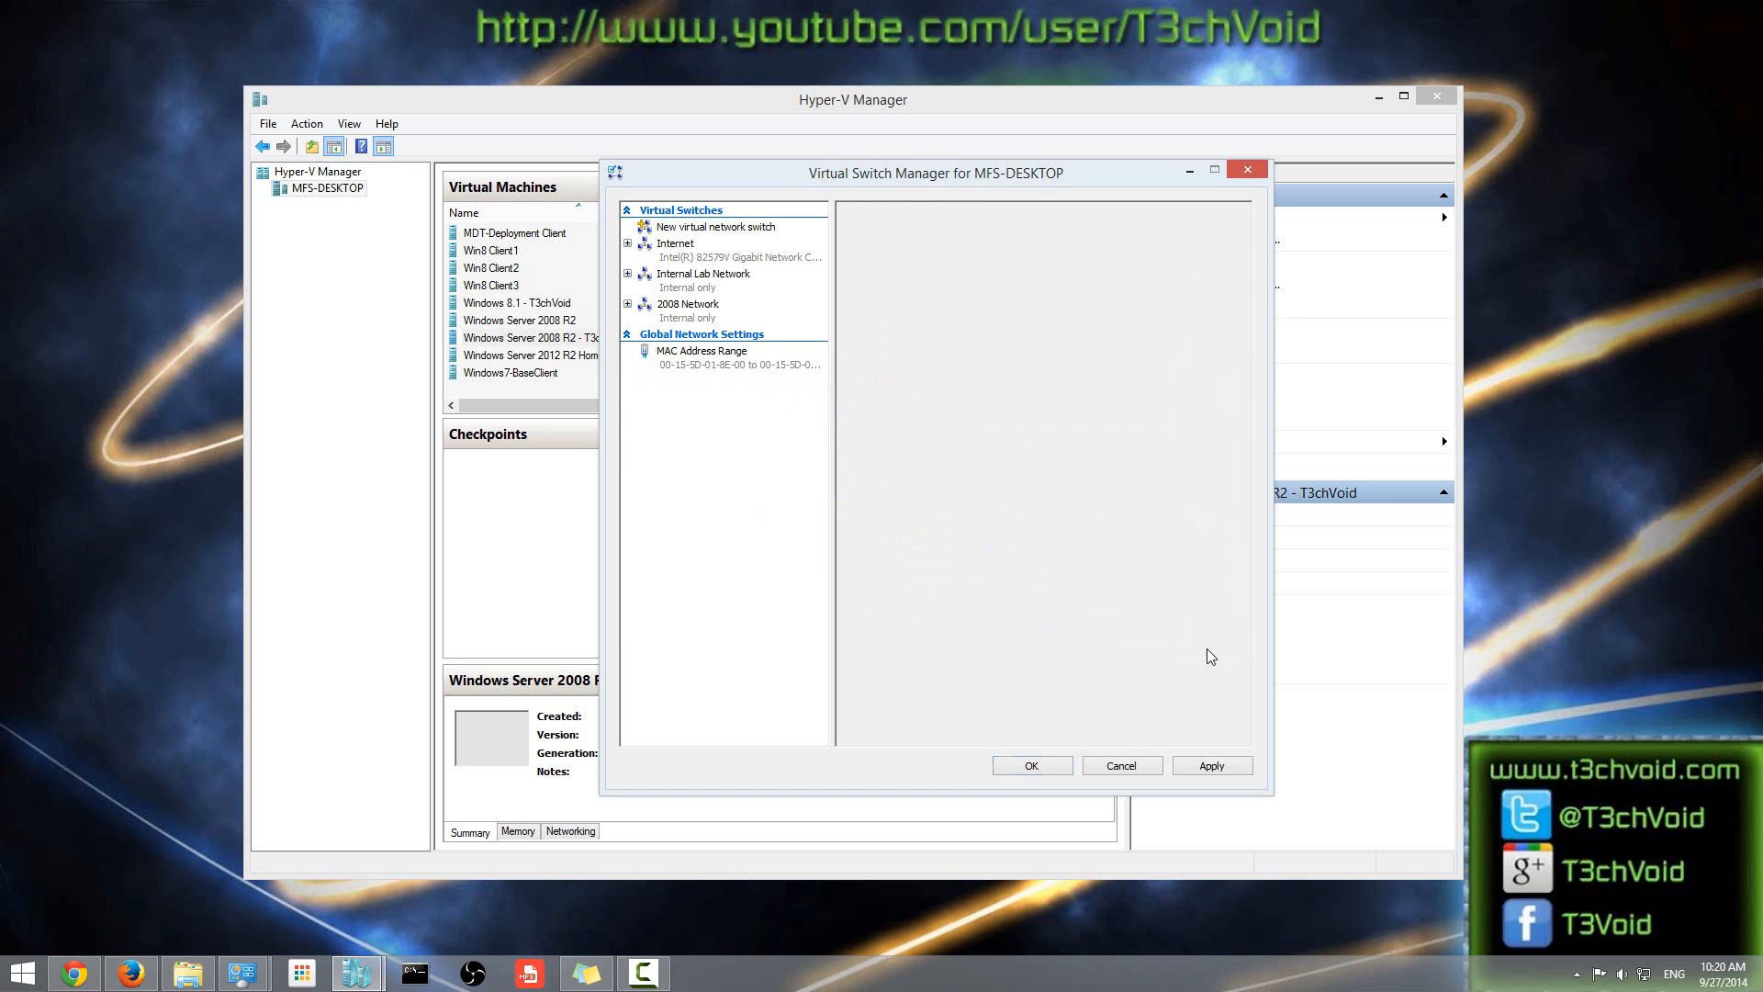
# Review the existing Internet virtual switch's name and external adapter settings, and close the Virtual Switch Manager.
pyautogui.click(689, 257)
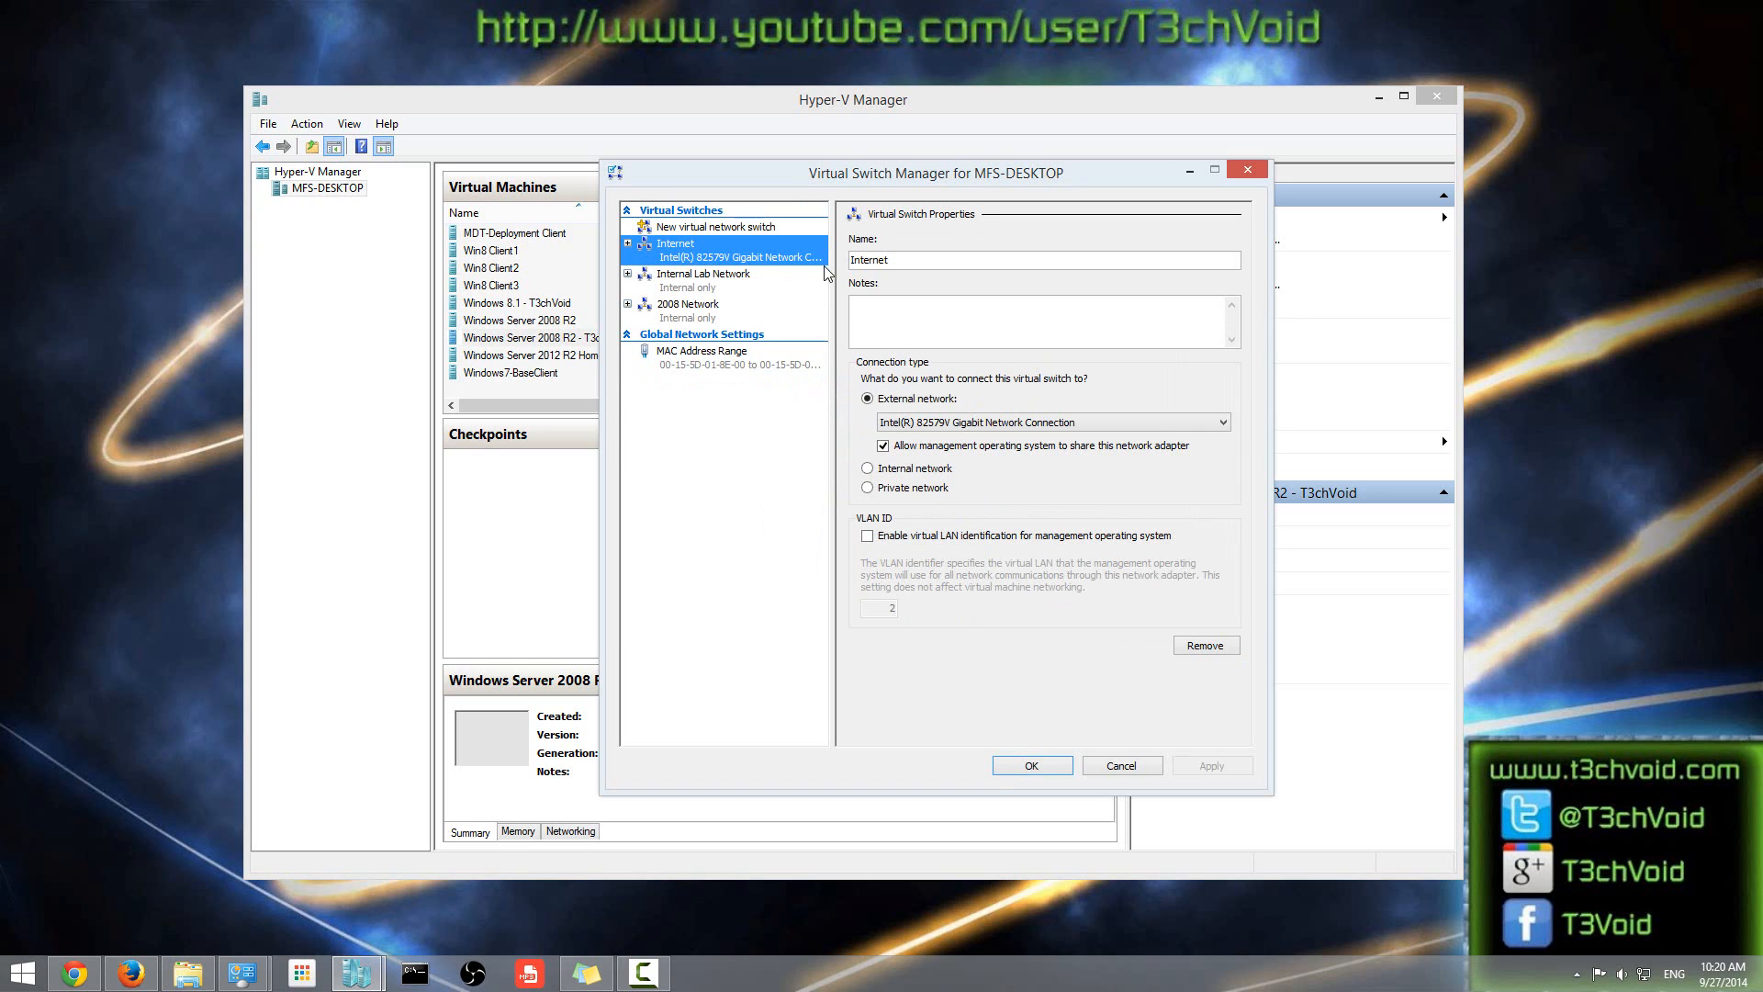
pyautogui.doubleClick(912, 258)
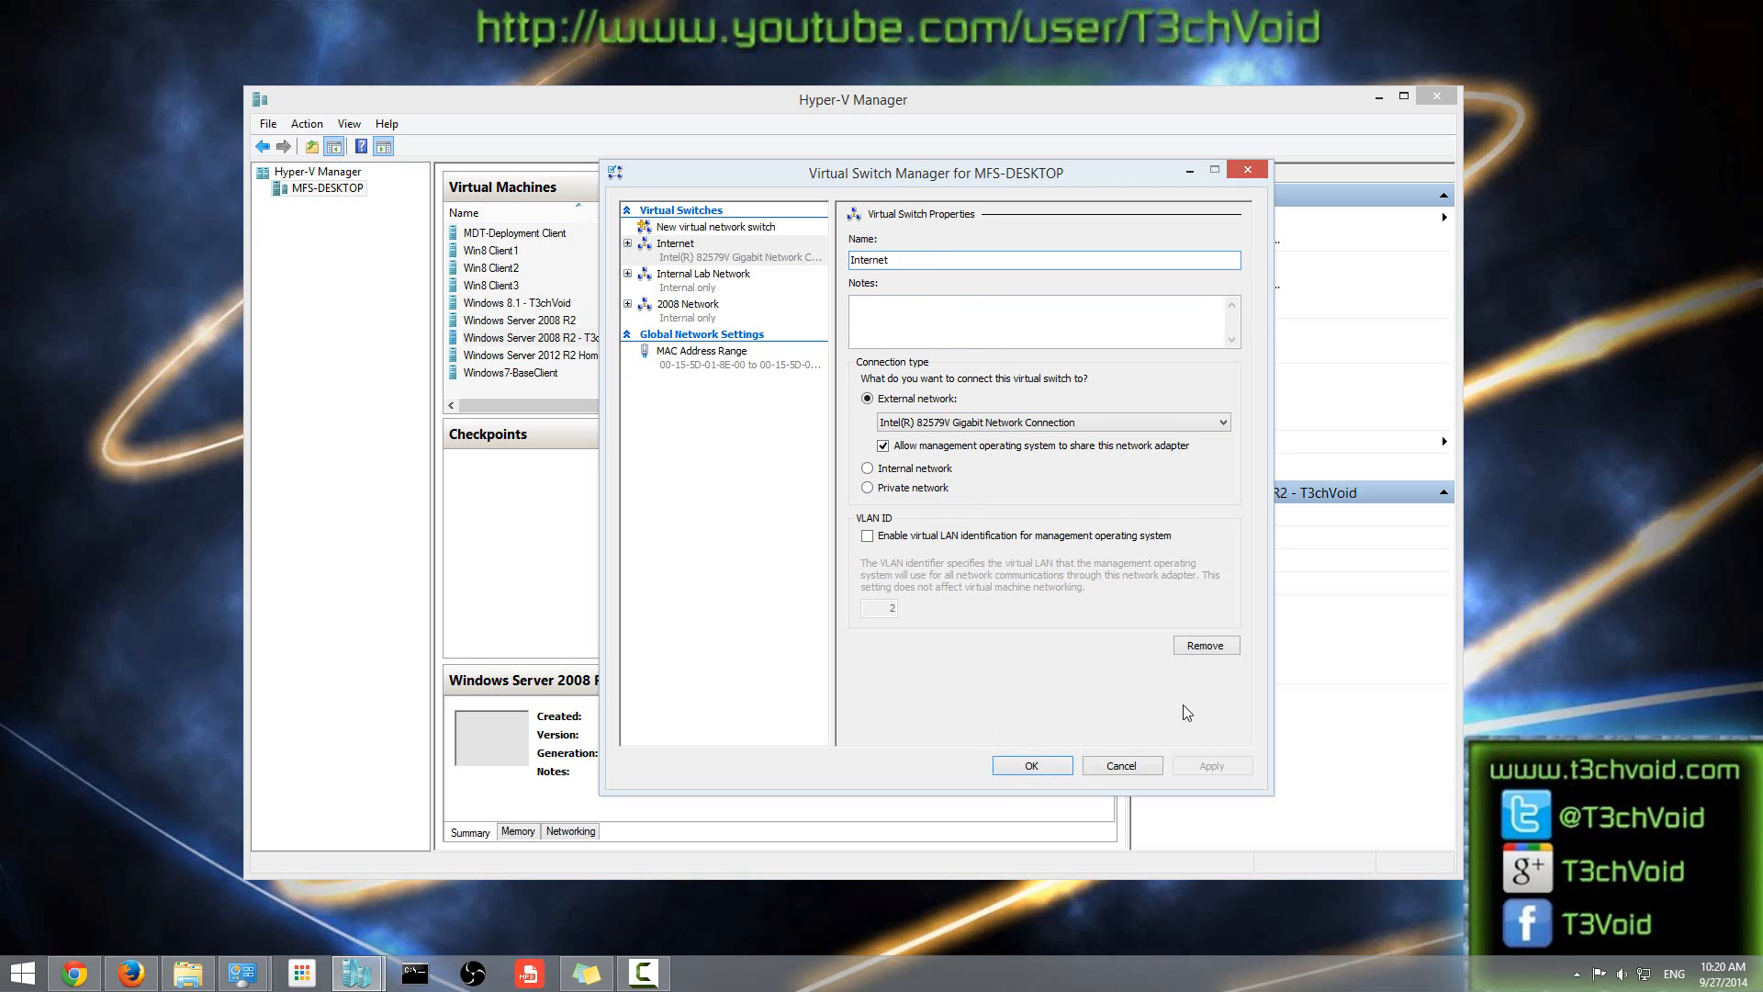
pyautogui.click(1027, 768)
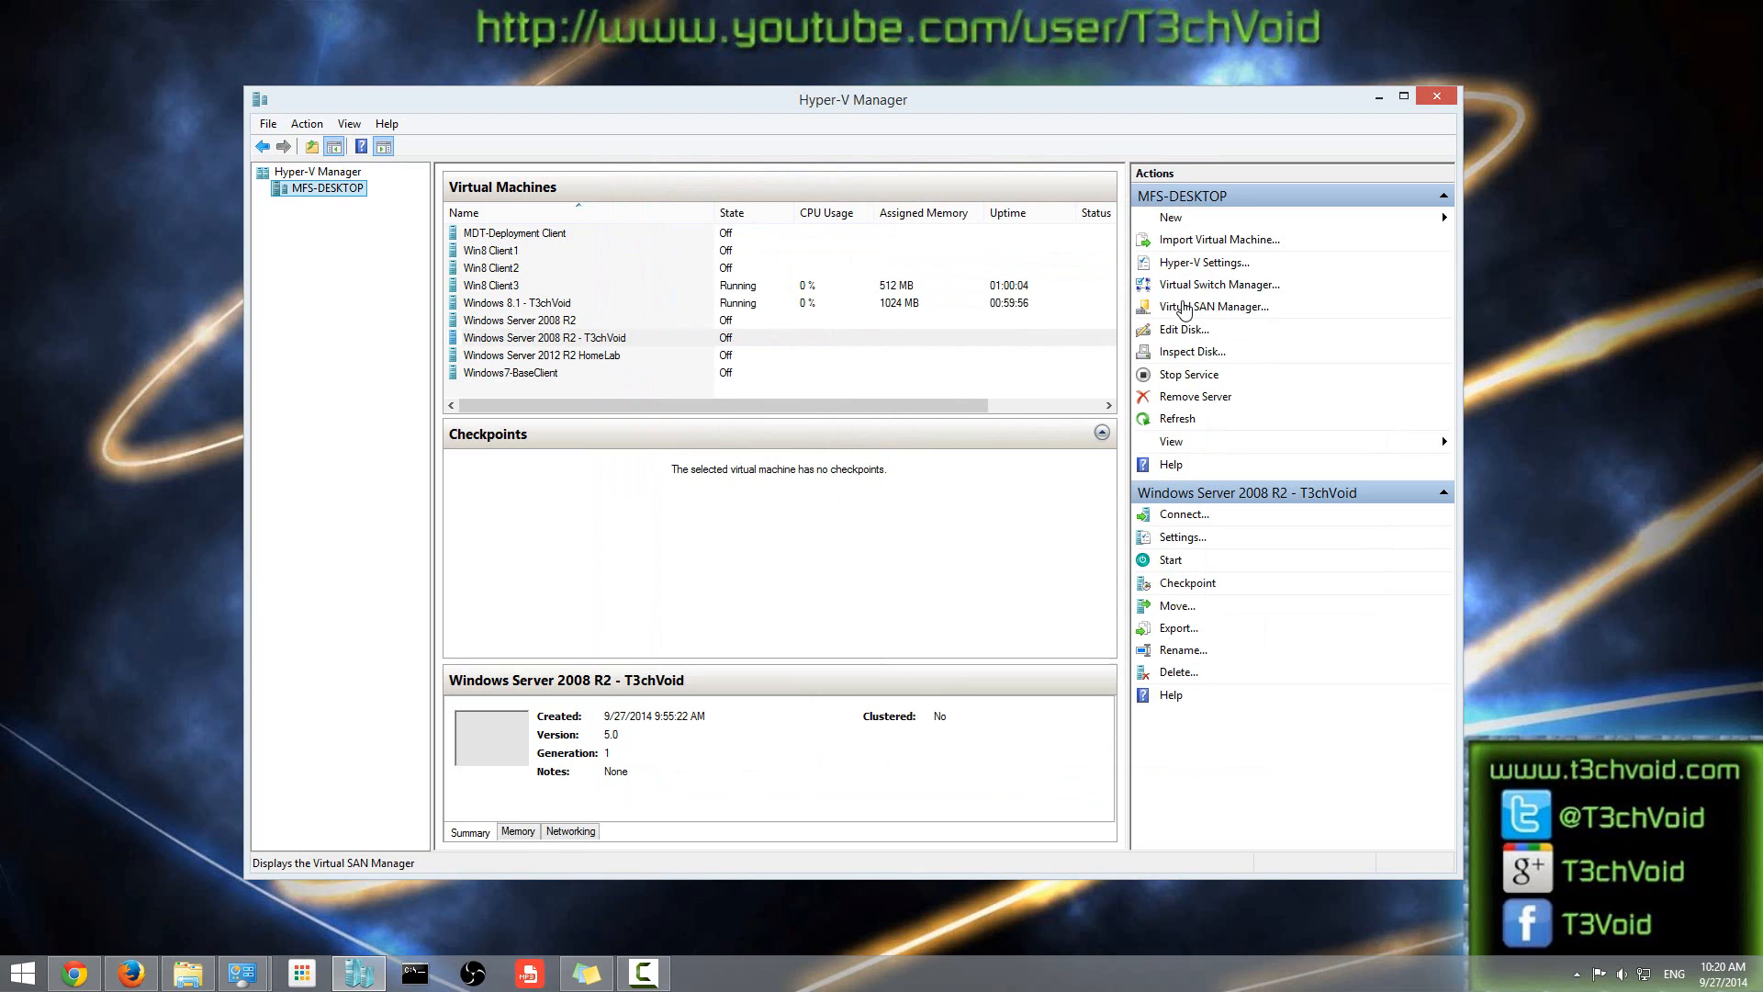
# Review the network adapter settings of the Windows Server 2008 R2 - T3chVoid virtual machine and close them without changes.
pyautogui.rightClick(545, 339)
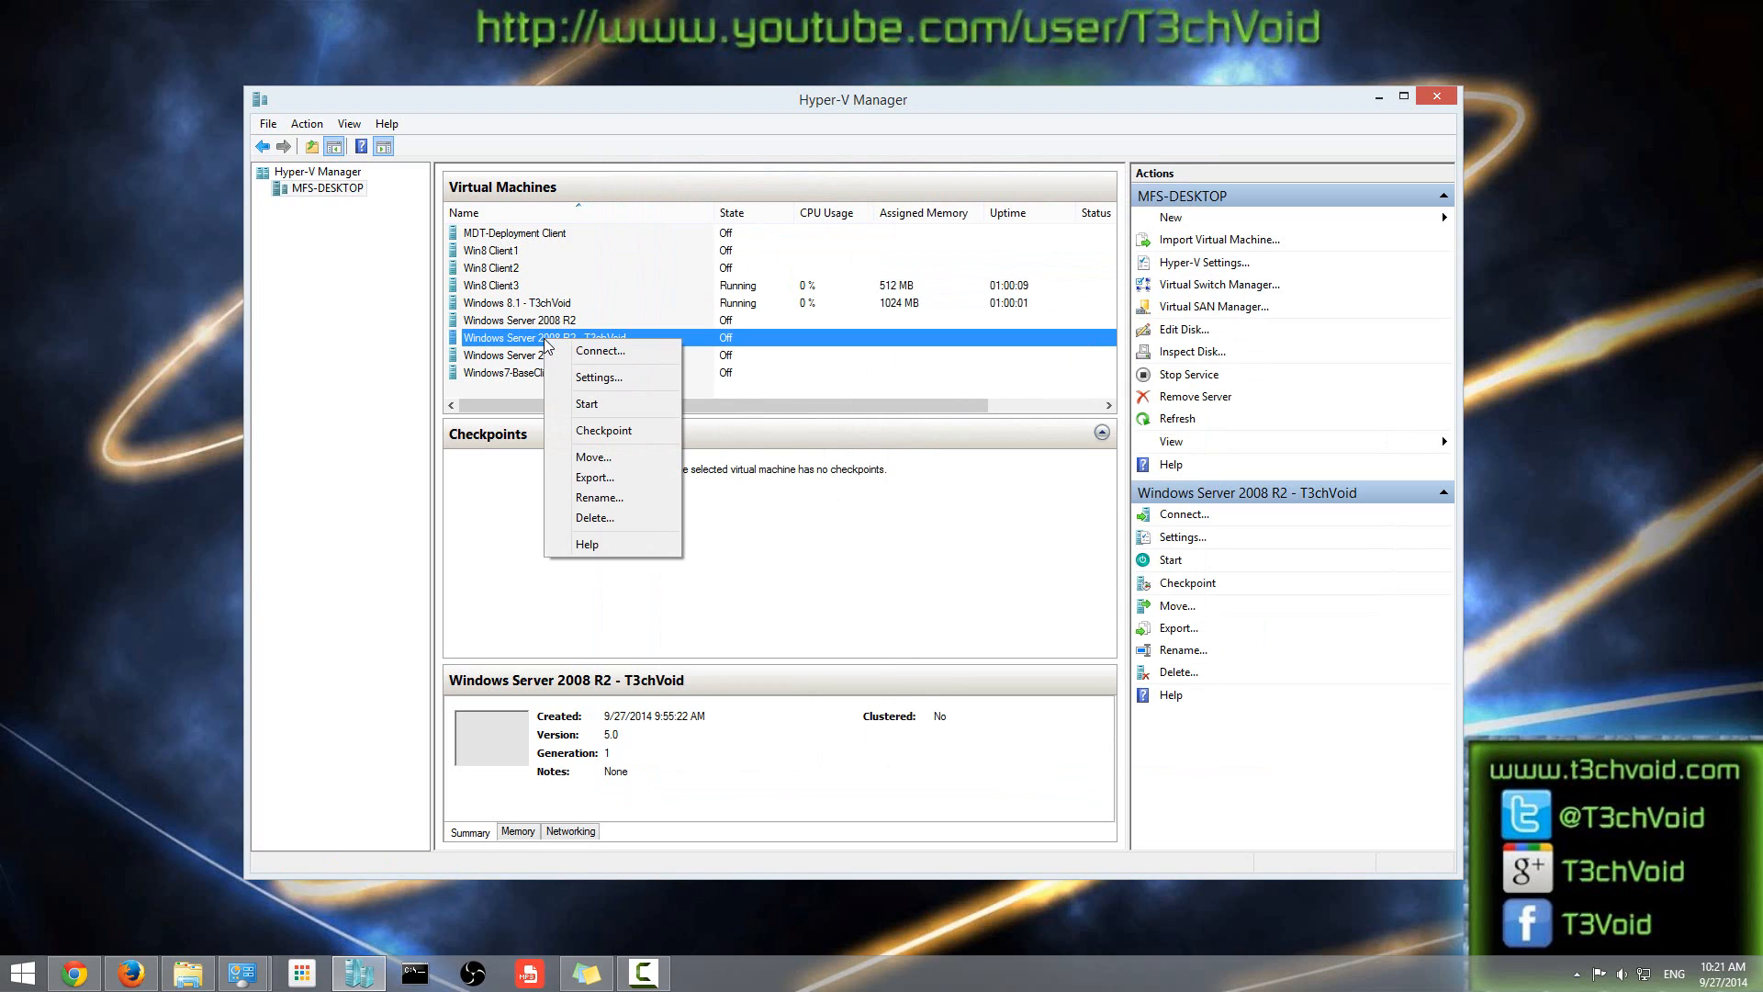
pyautogui.press('Escape')
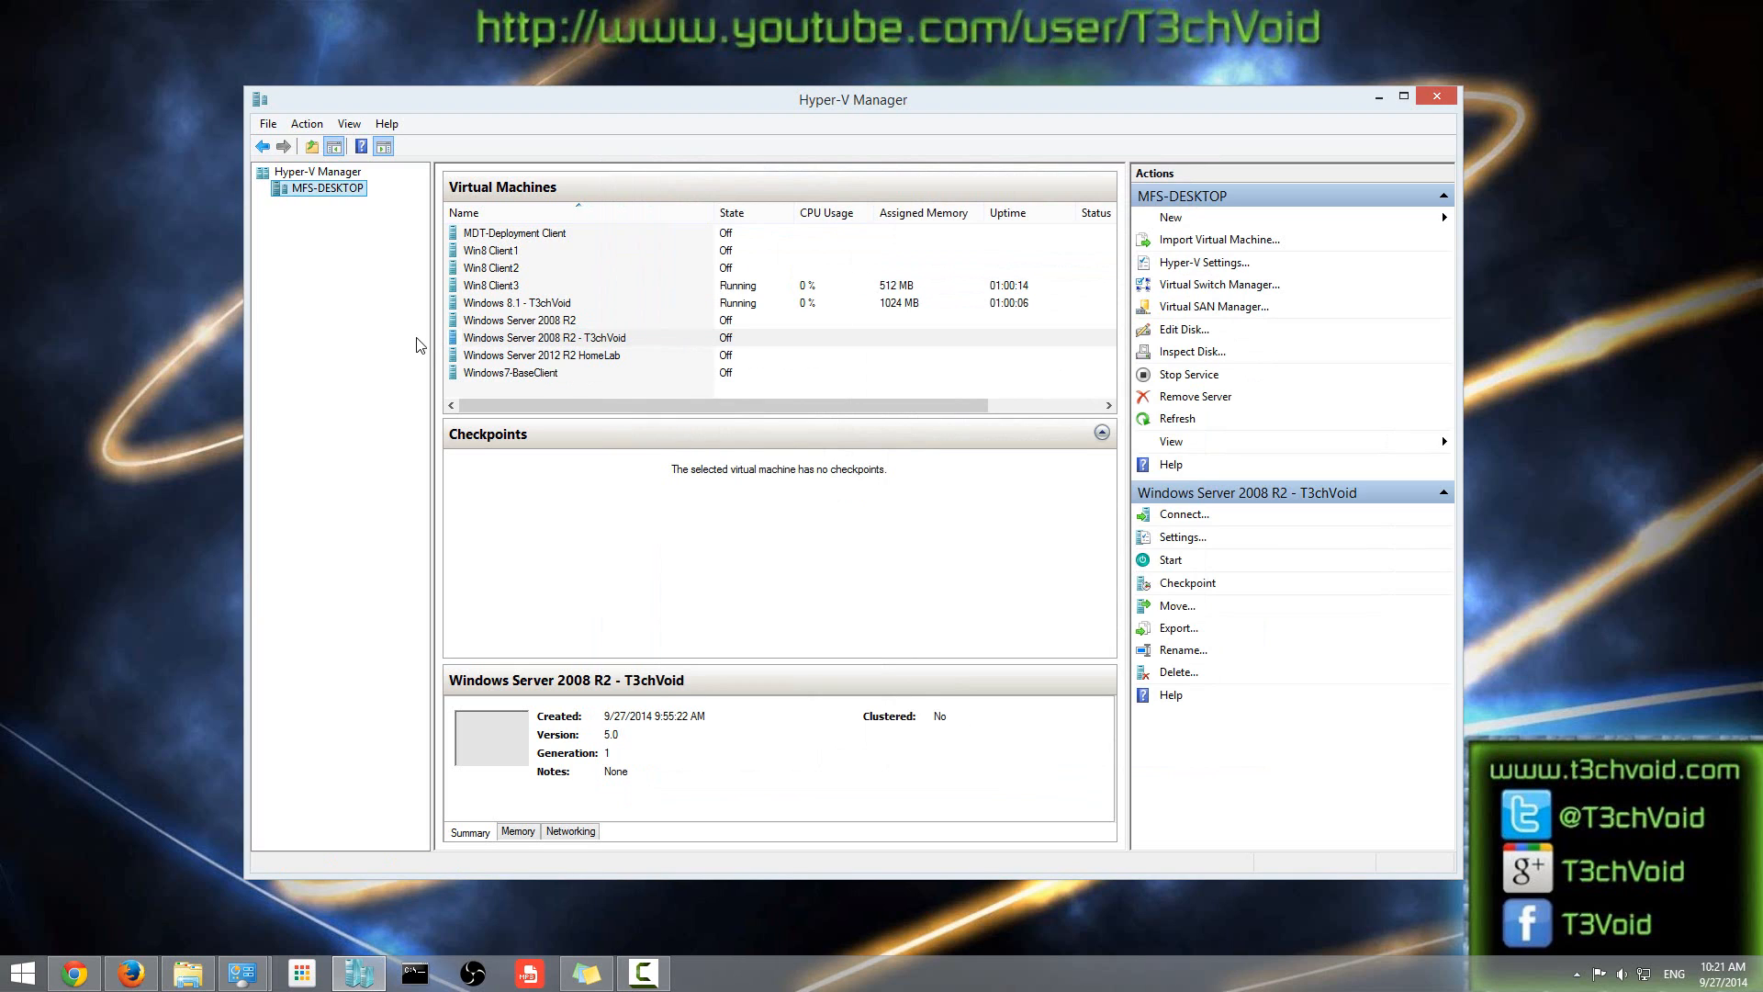
pyautogui.rightClick(506, 341)
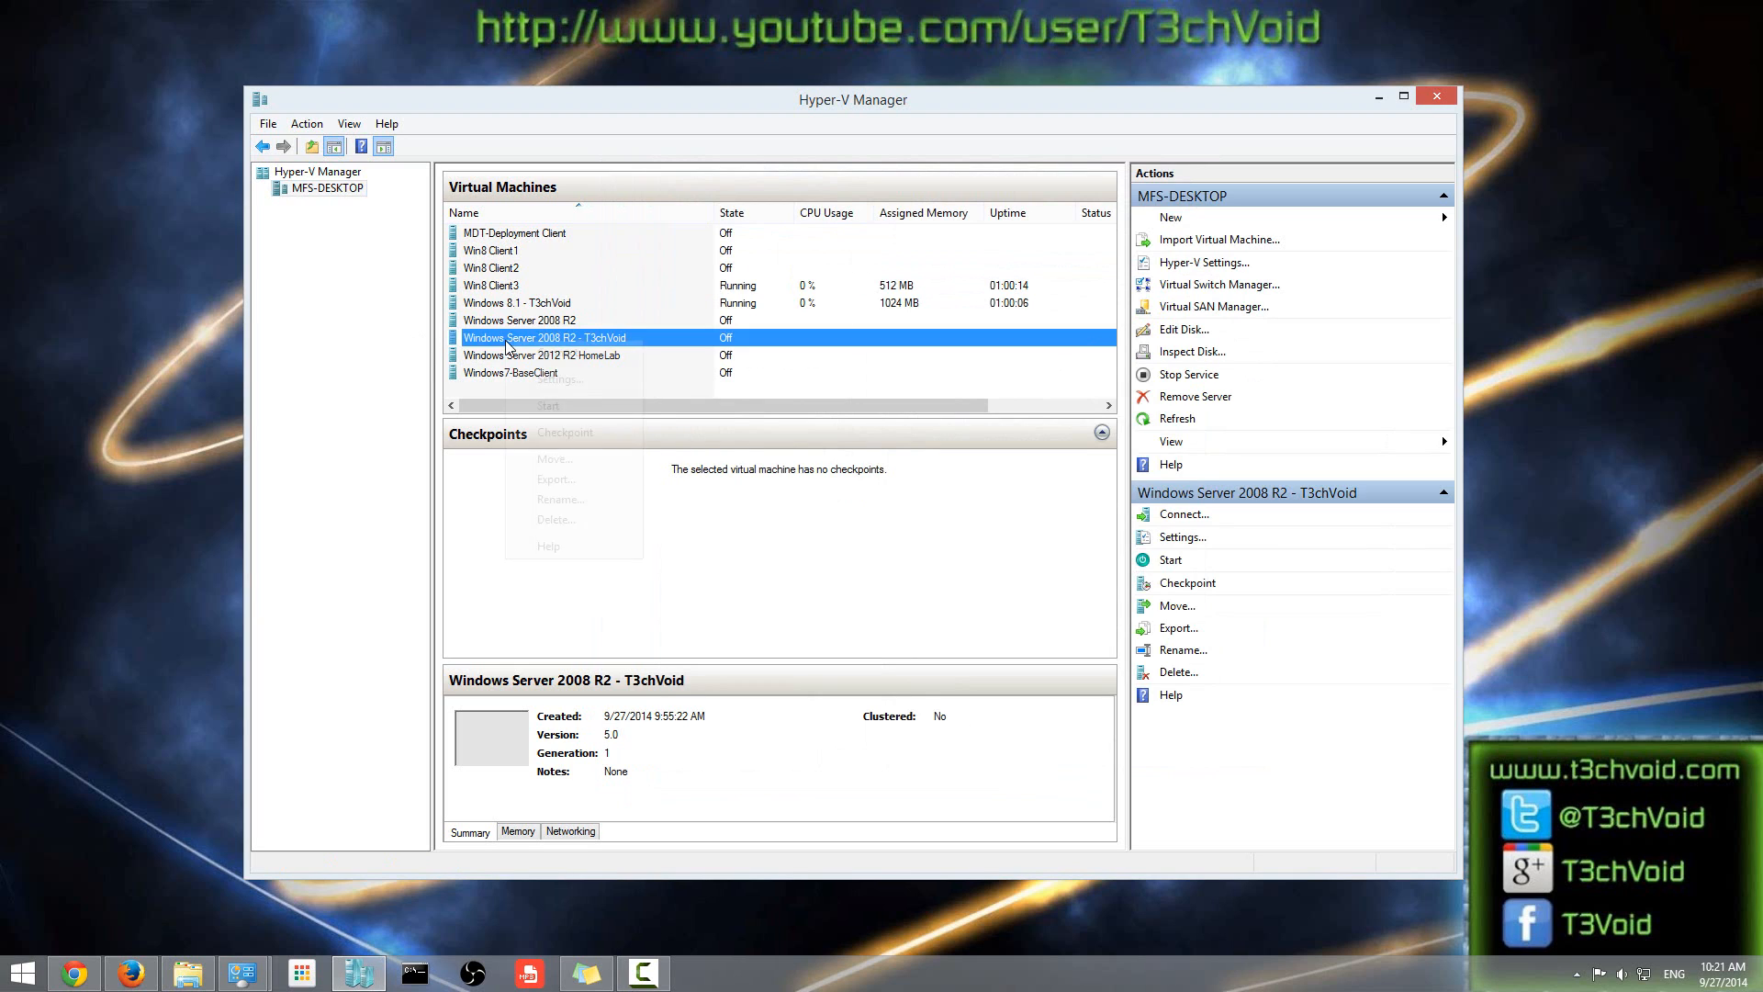
pyautogui.click(555, 380)
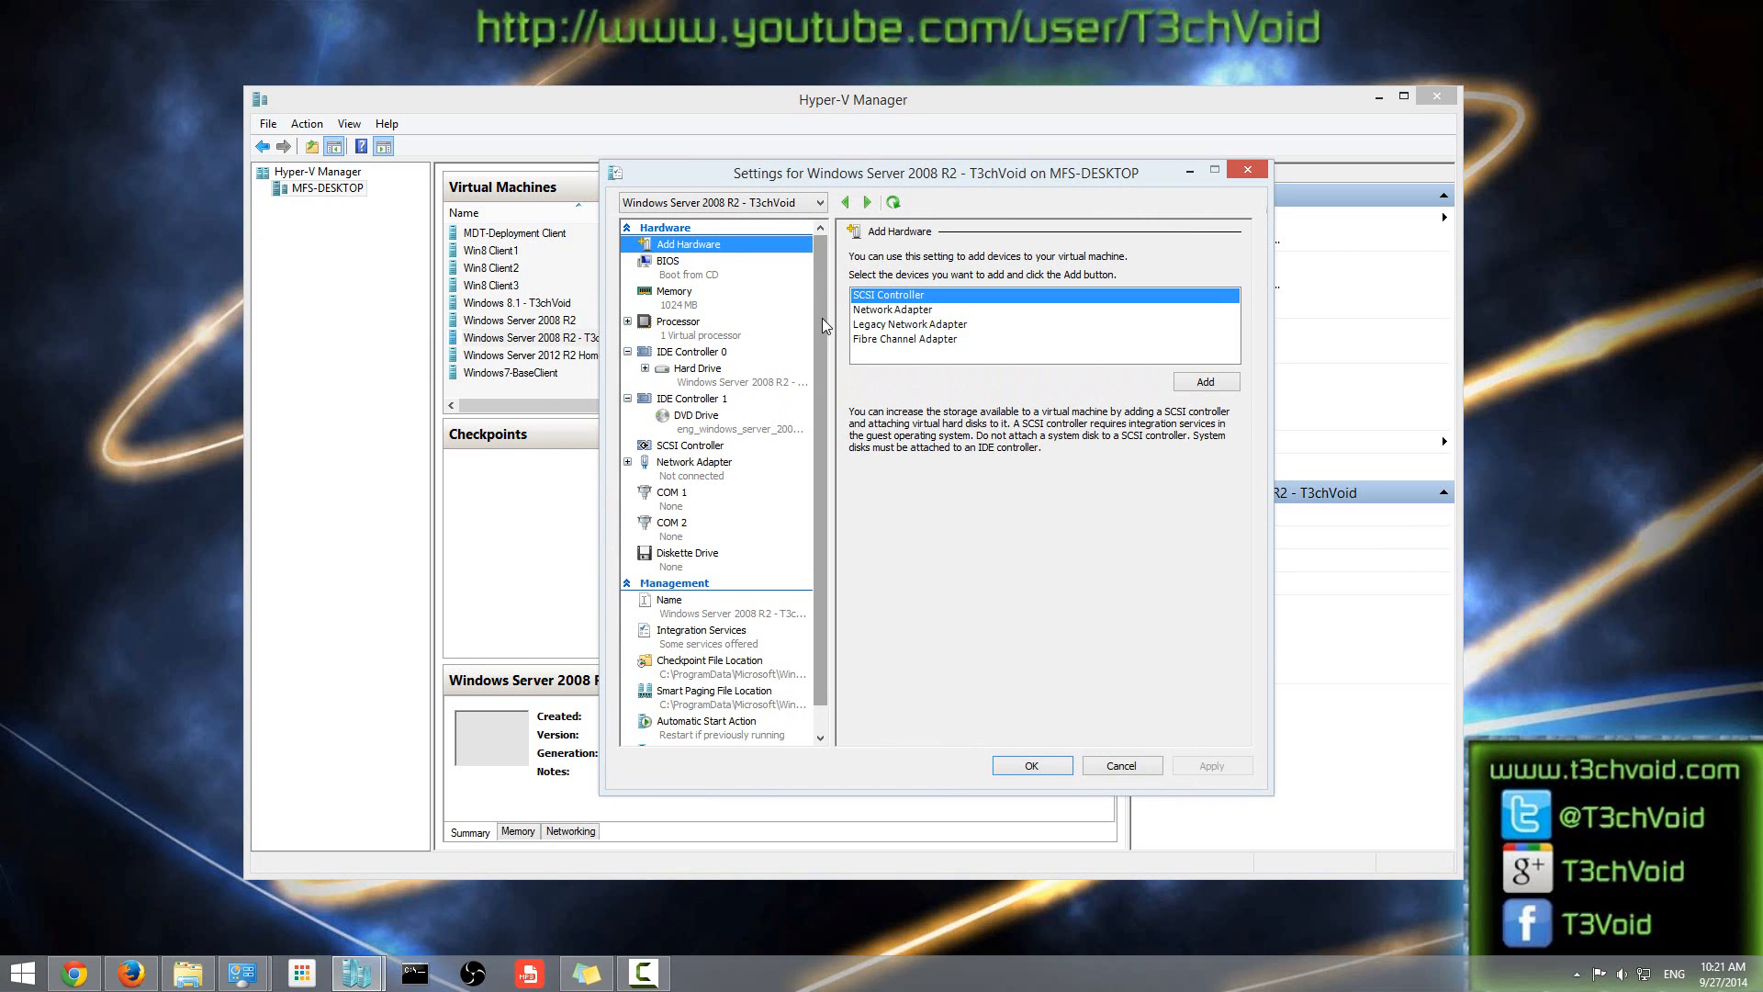
pyautogui.moveTo(823, 318)
pyautogui.mouseDown()
pyautogui.moveTo(821, 356)
pyautogui.moveTo(822, 324)
pyautogui.mouseUp()
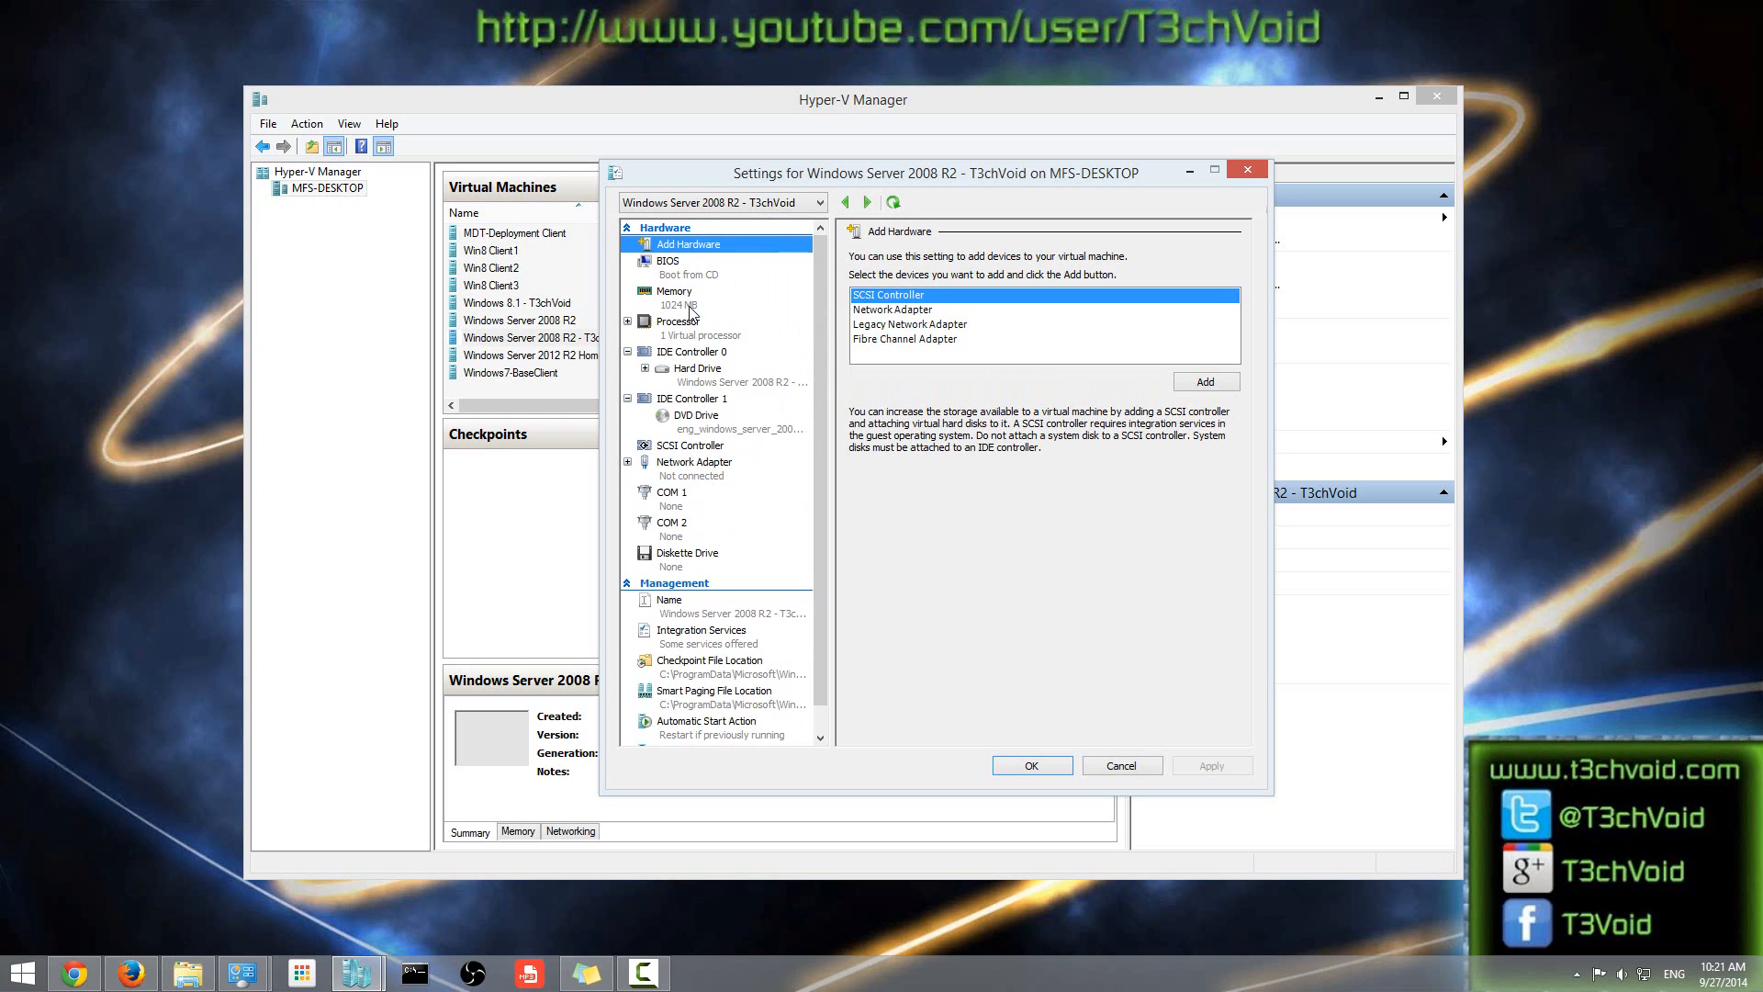
pyautogui.click(689, 476)
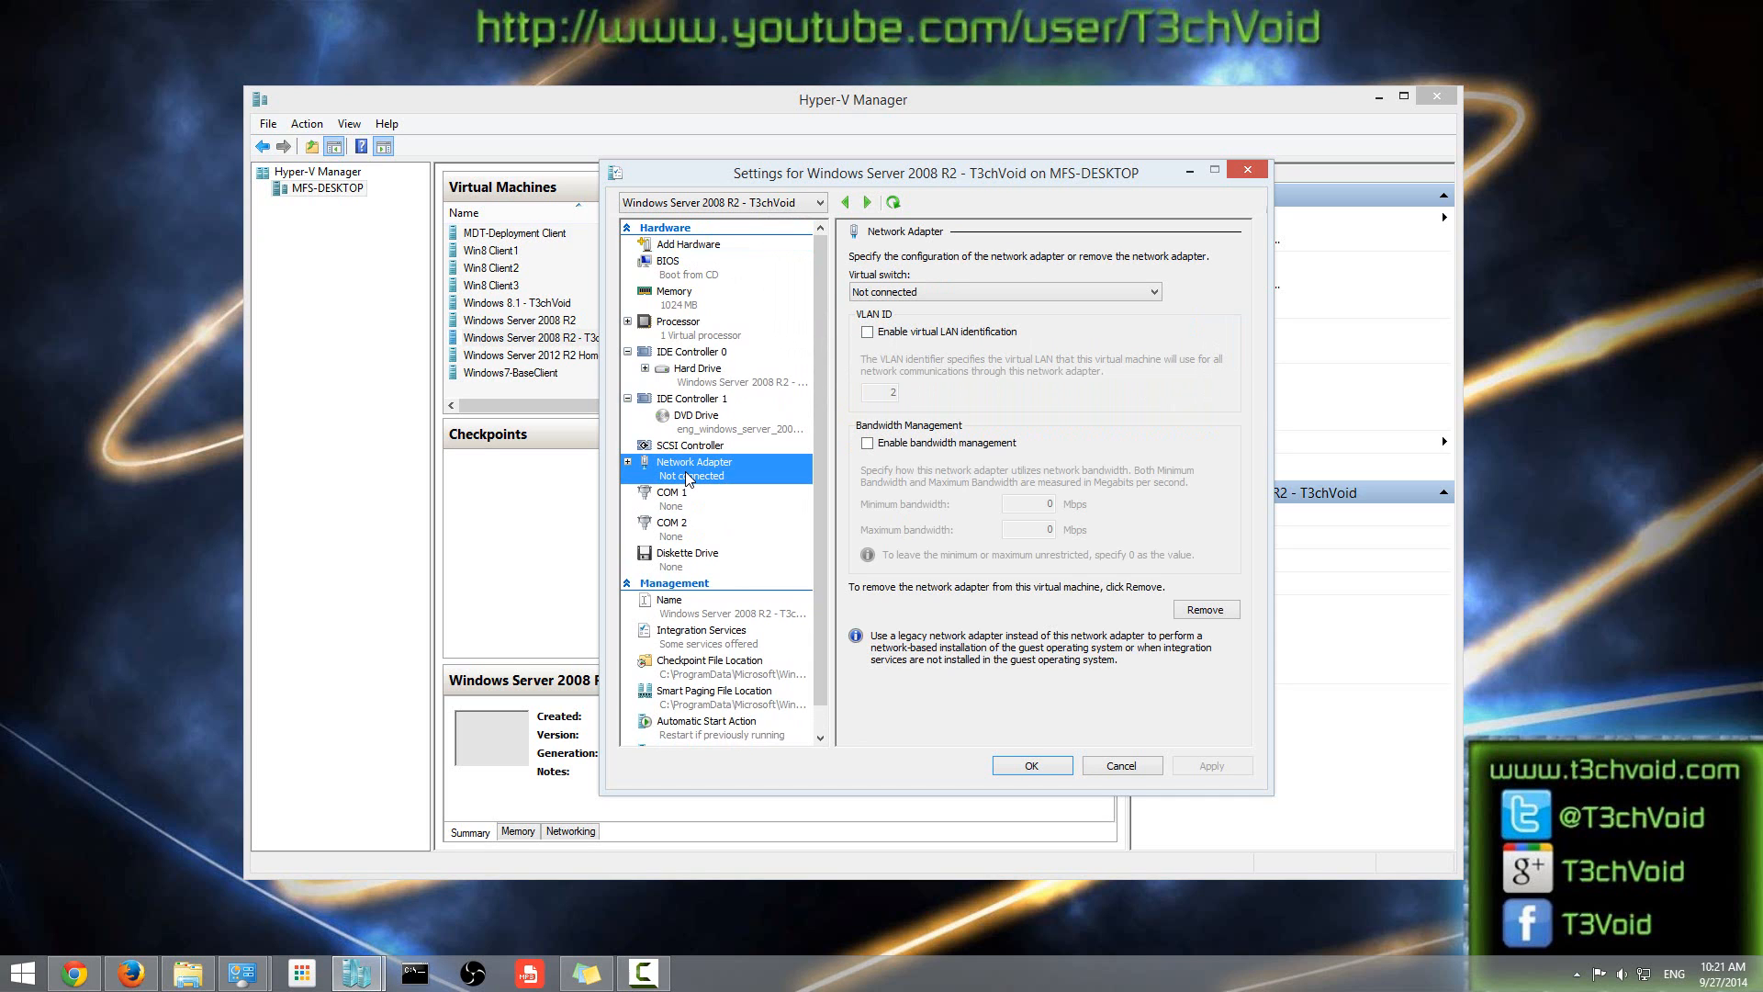
pyautogui.click(1137, 766)
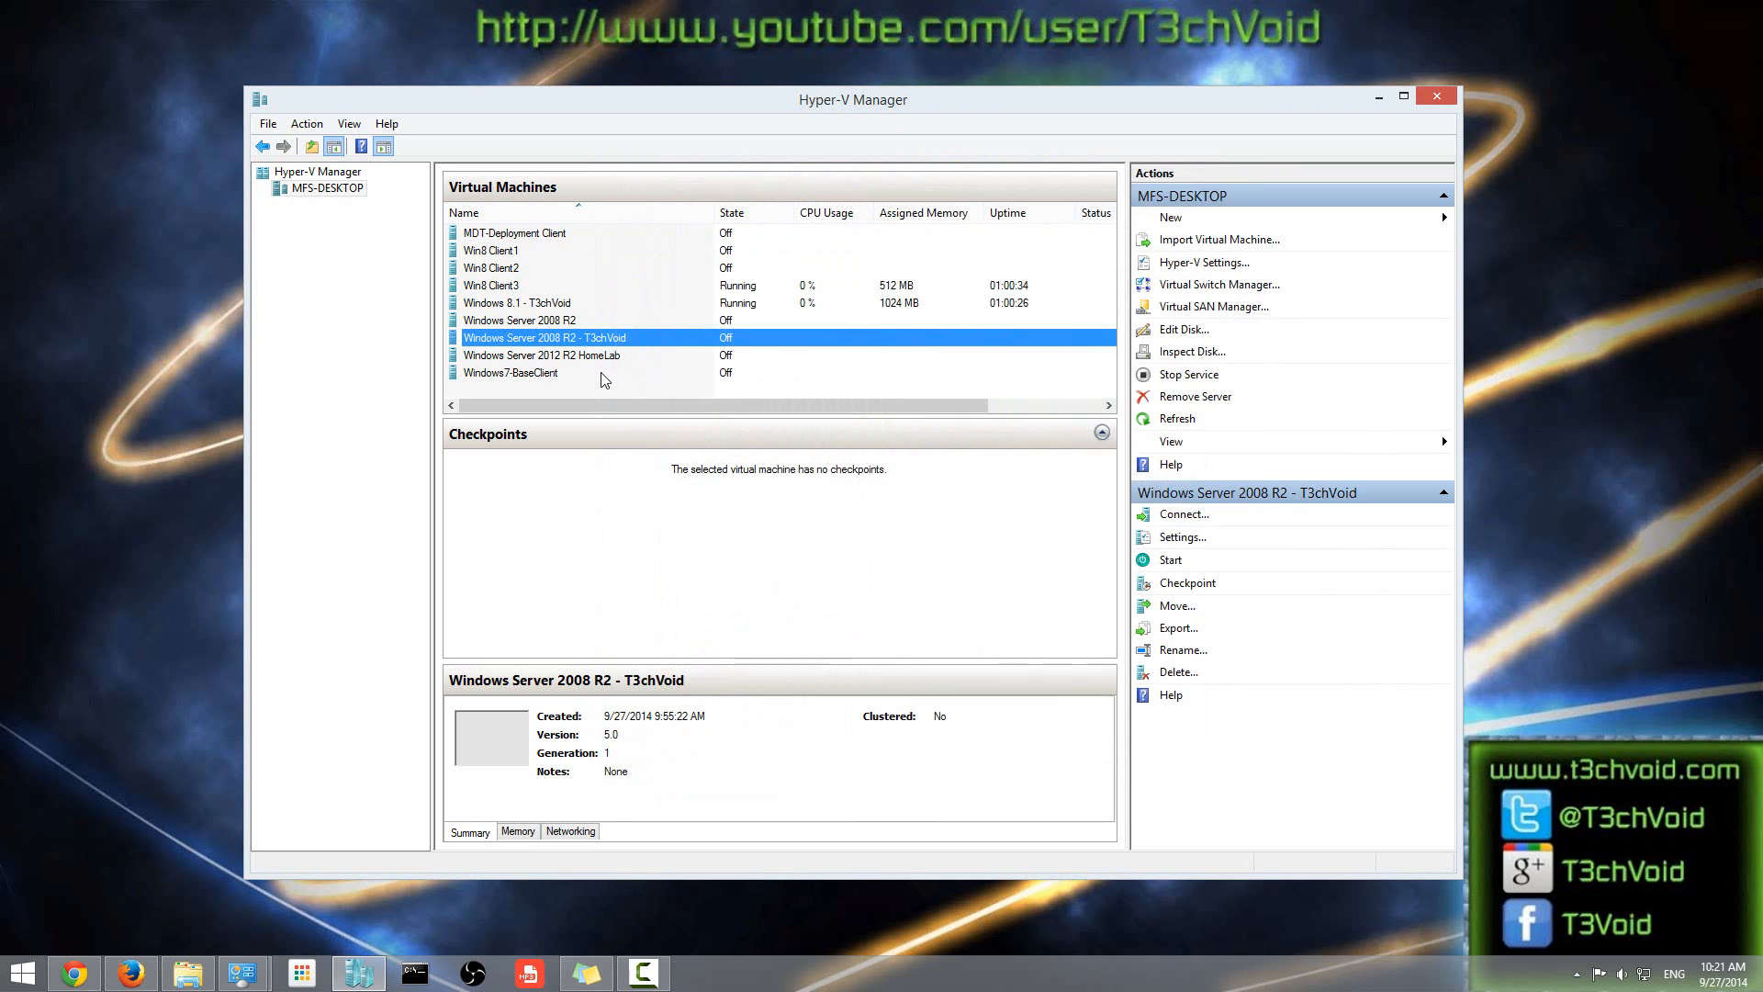
# Set the network adapter of the Windows Server 2008 R2 - T3chVoid virtual machine to the Internet virtual switch.
pyautogui.rightClick(507, 346)
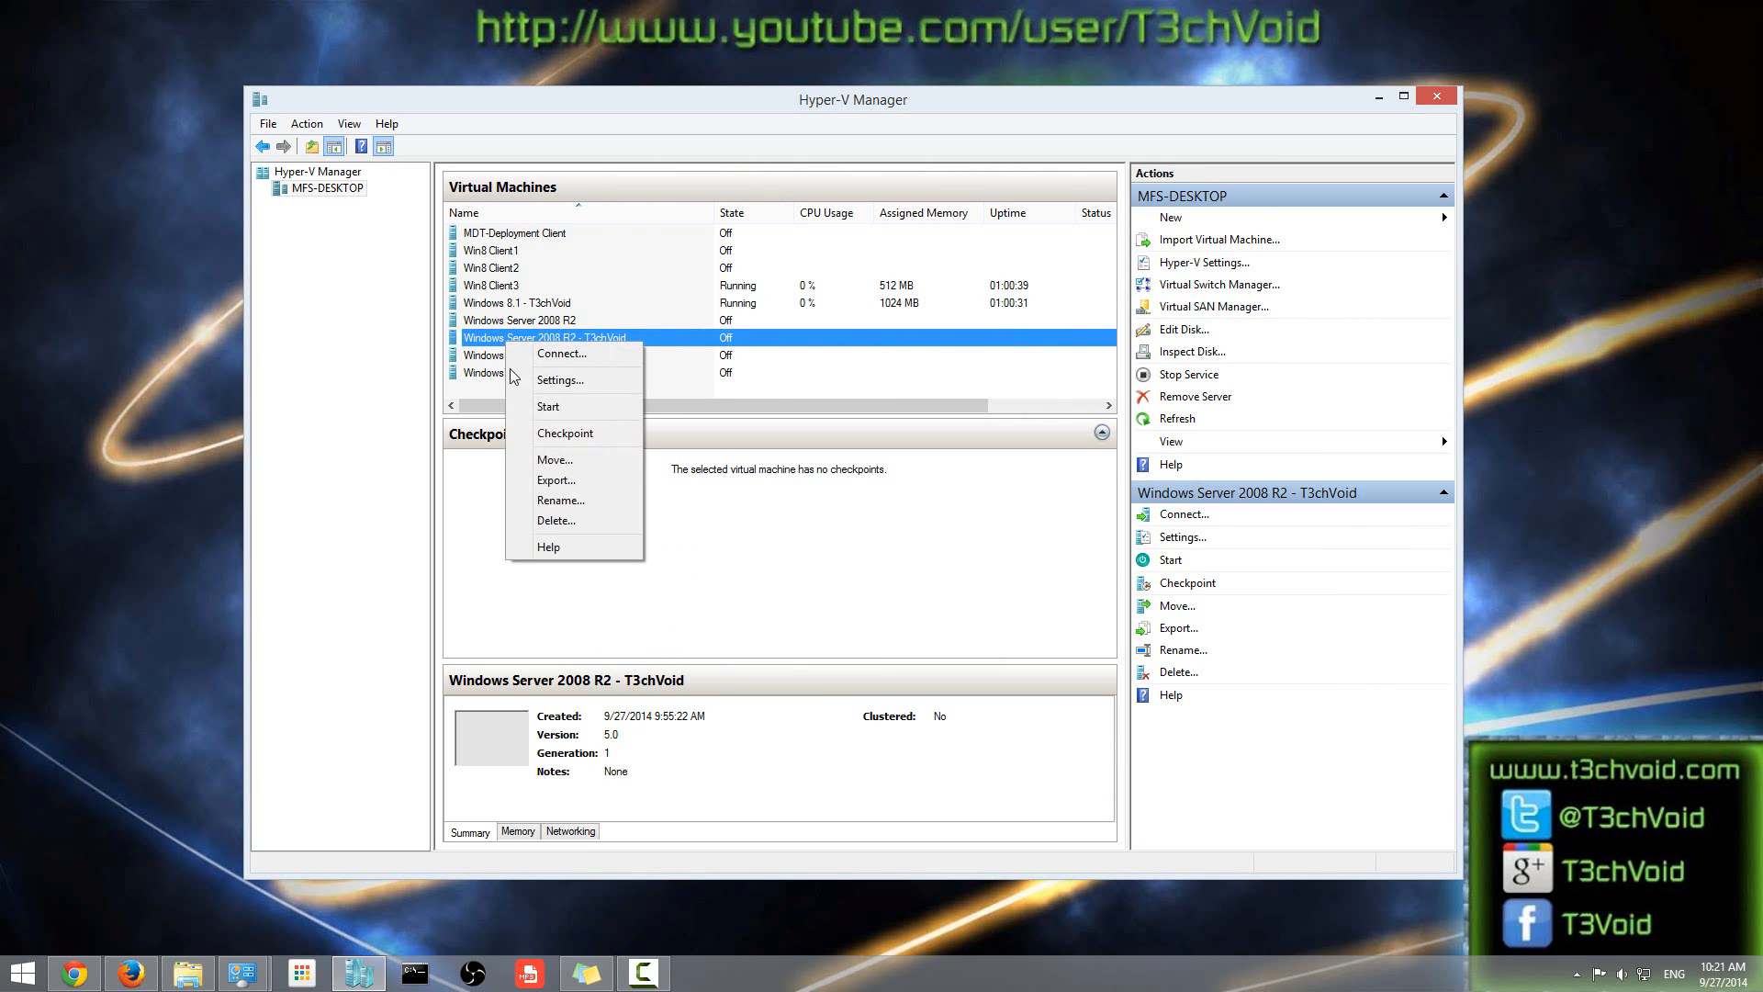
pyautogui.click(561, 382)
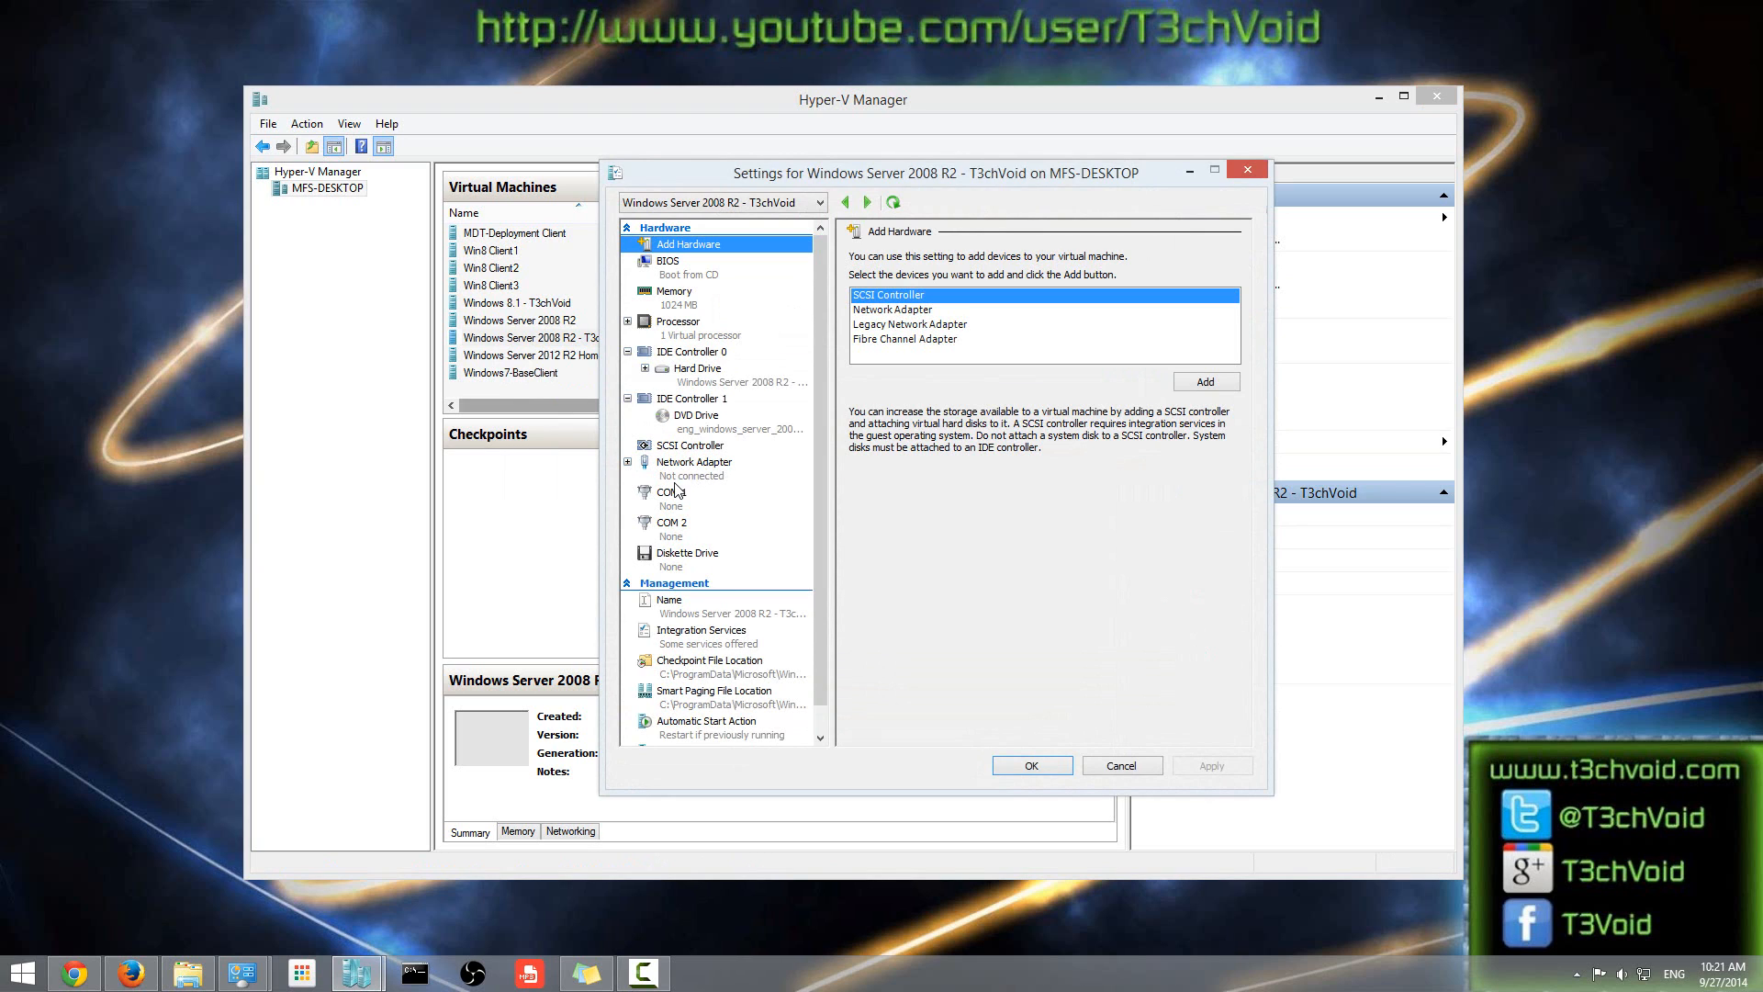
pyautogui.click(682, 474)
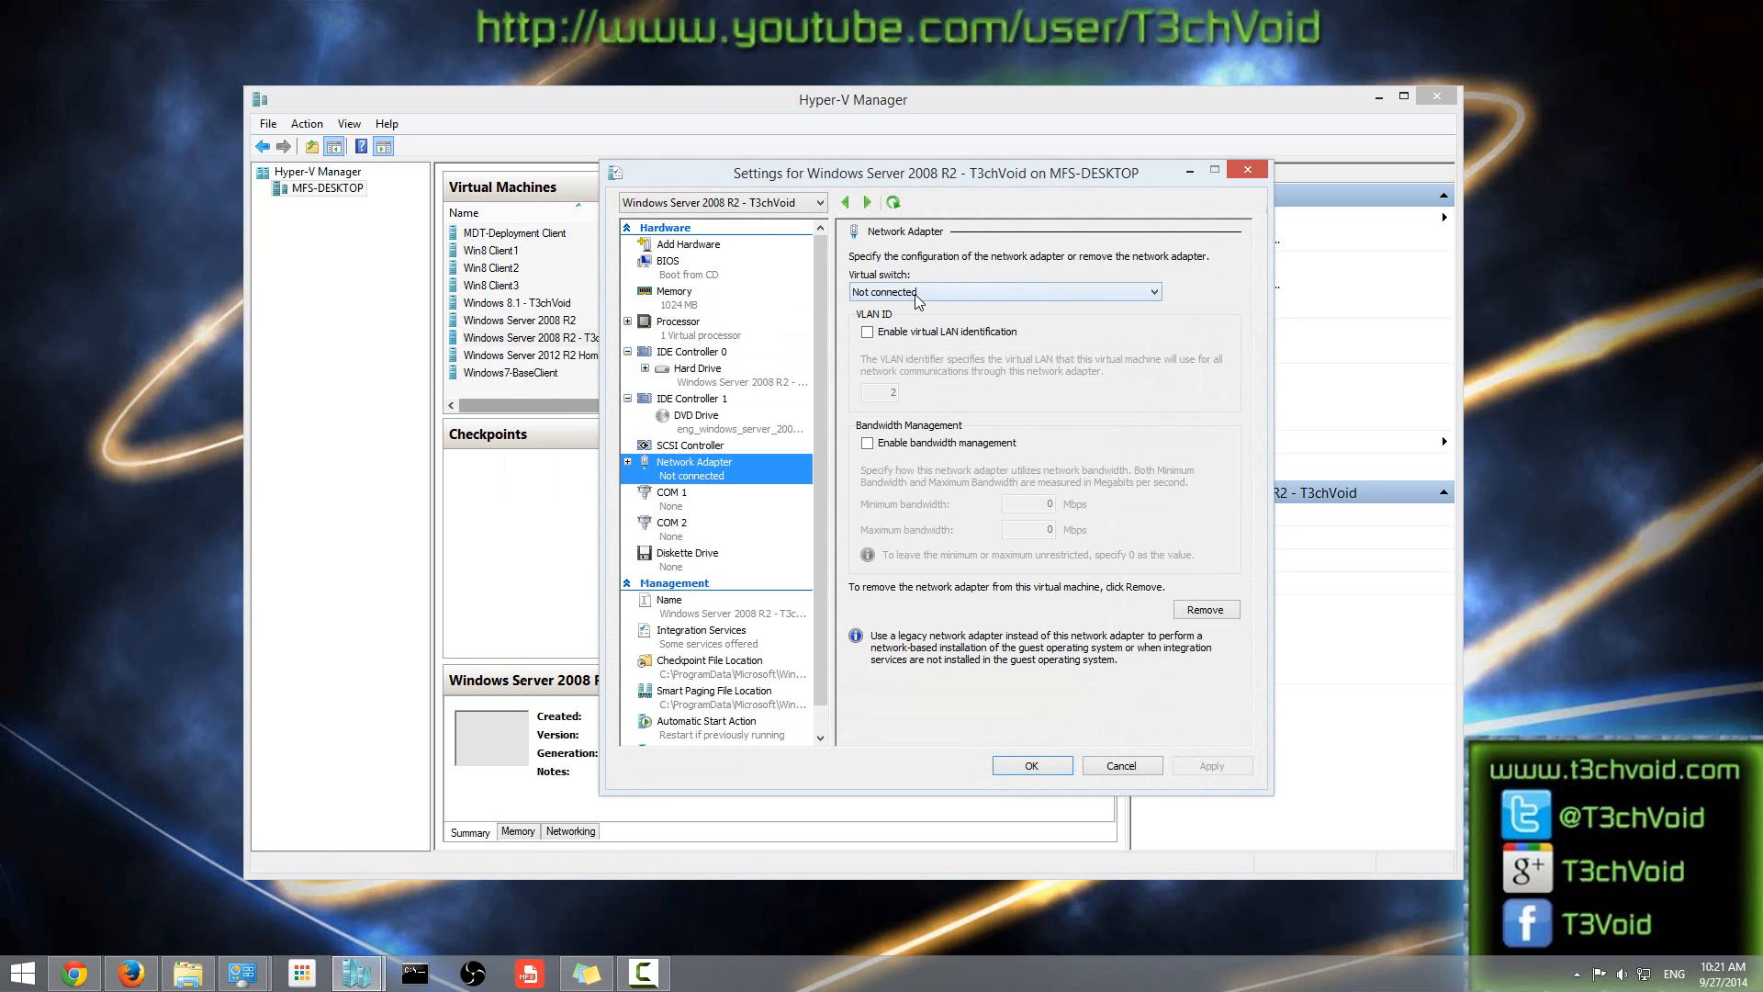
pyautogui.click(971, 290)
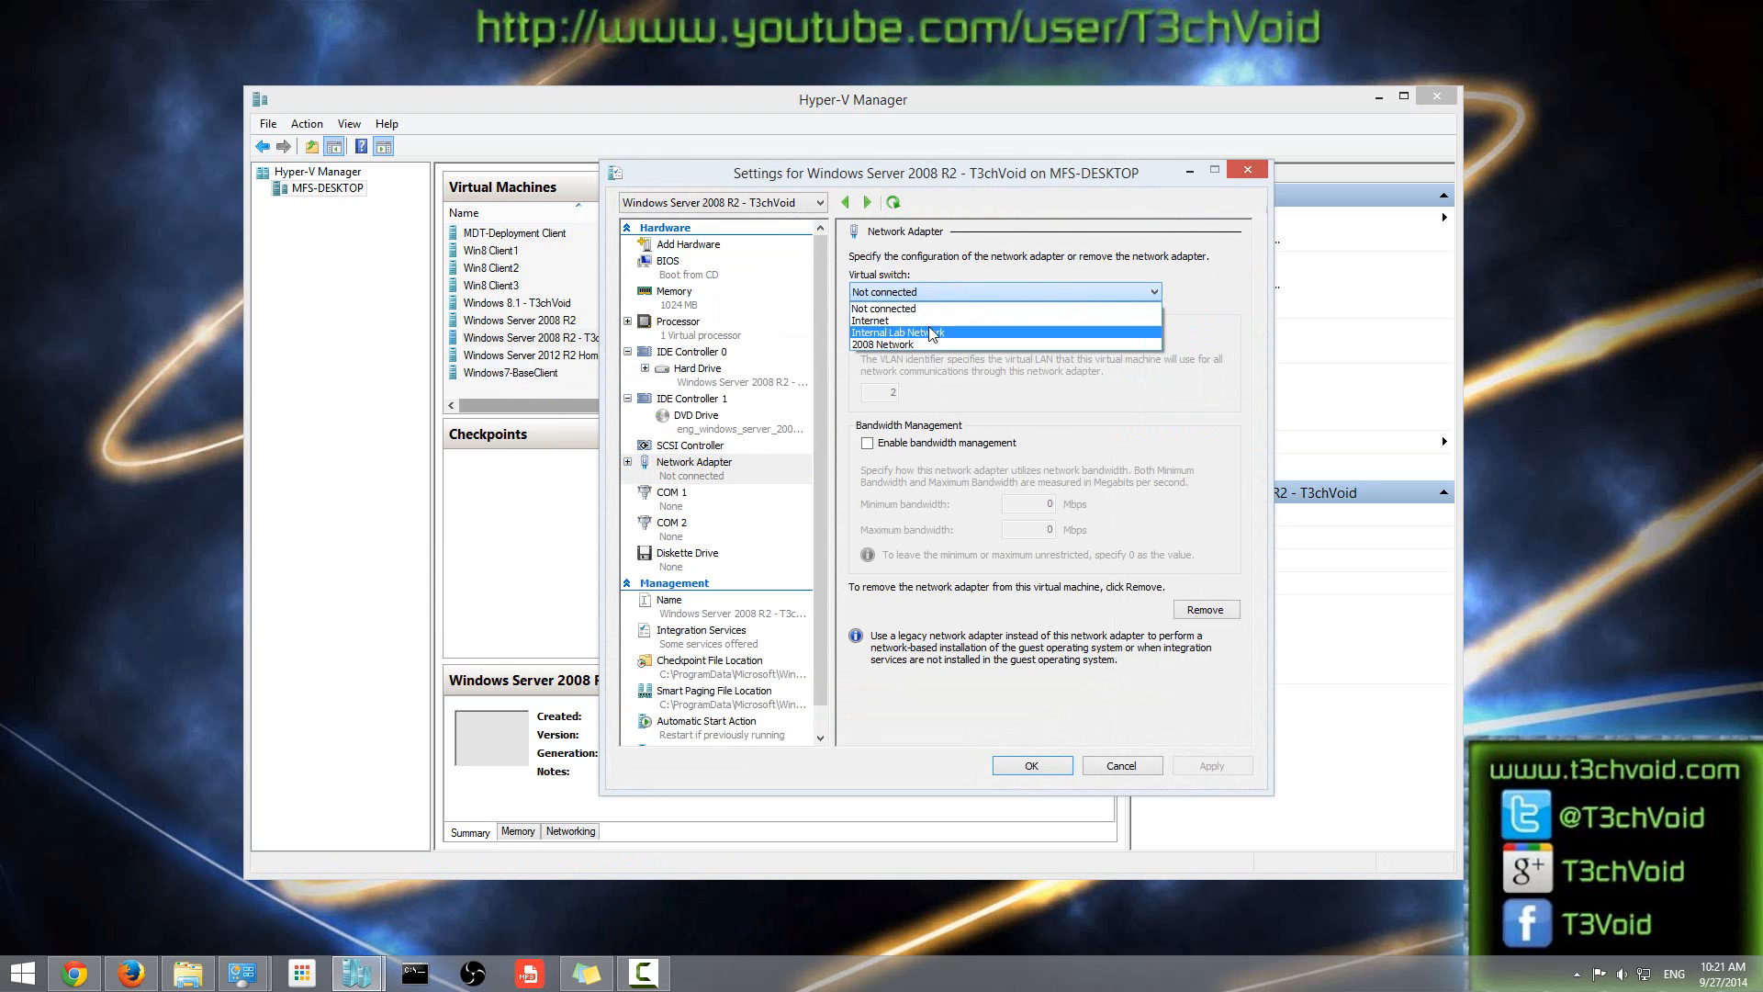
pyautogui.click(882, 320)
pyautogui.click(892, 296)
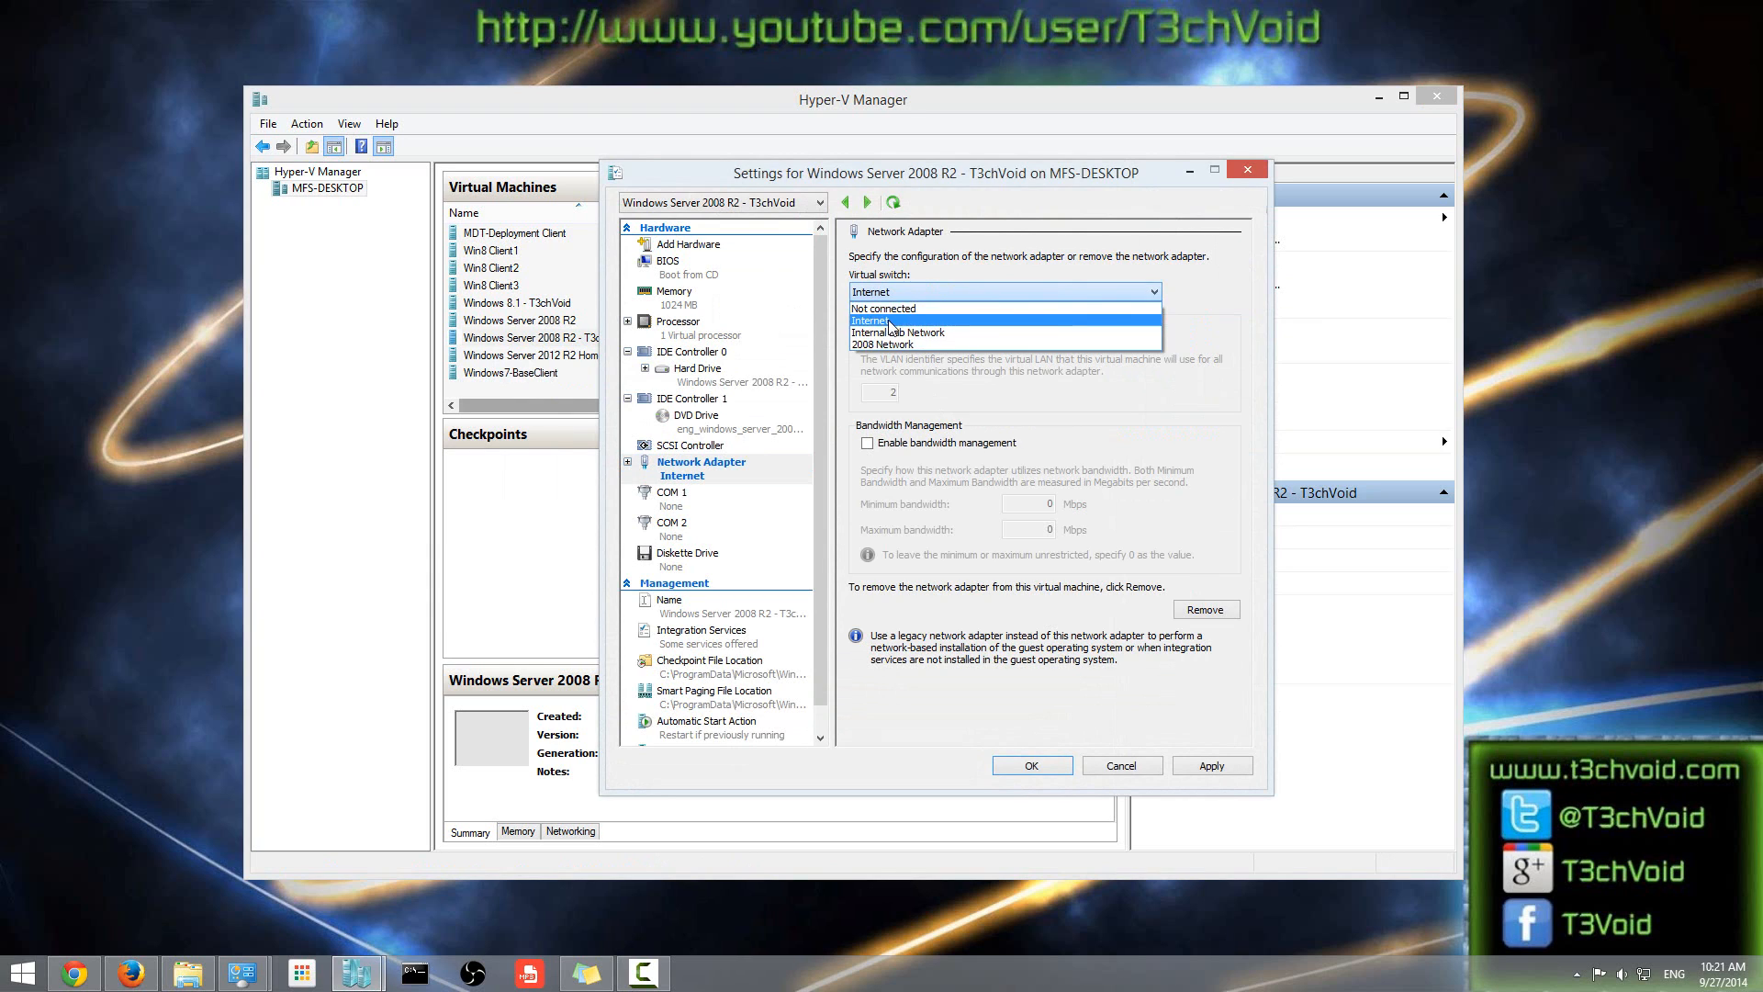
pyautogui.click(889, 326)
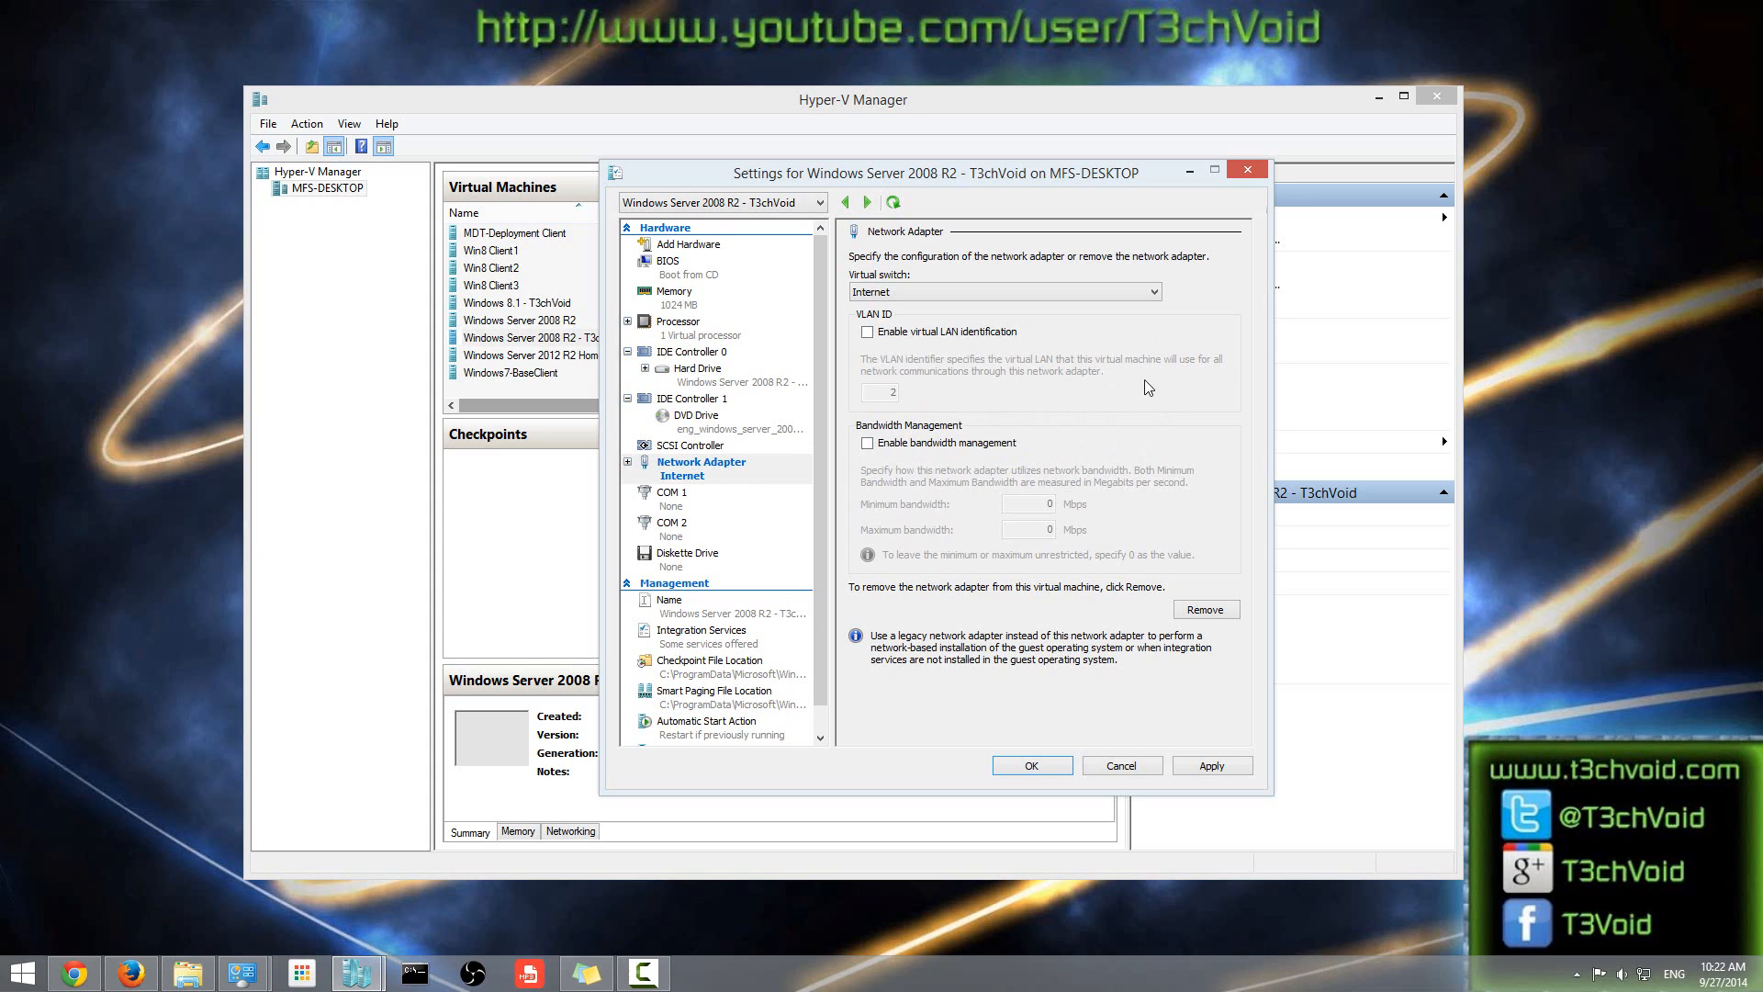
# Check the available virtual switches, keep Internet selected for the network adapter, and apply the virtual machine's settings.
pyautogui.click(1093, 293)
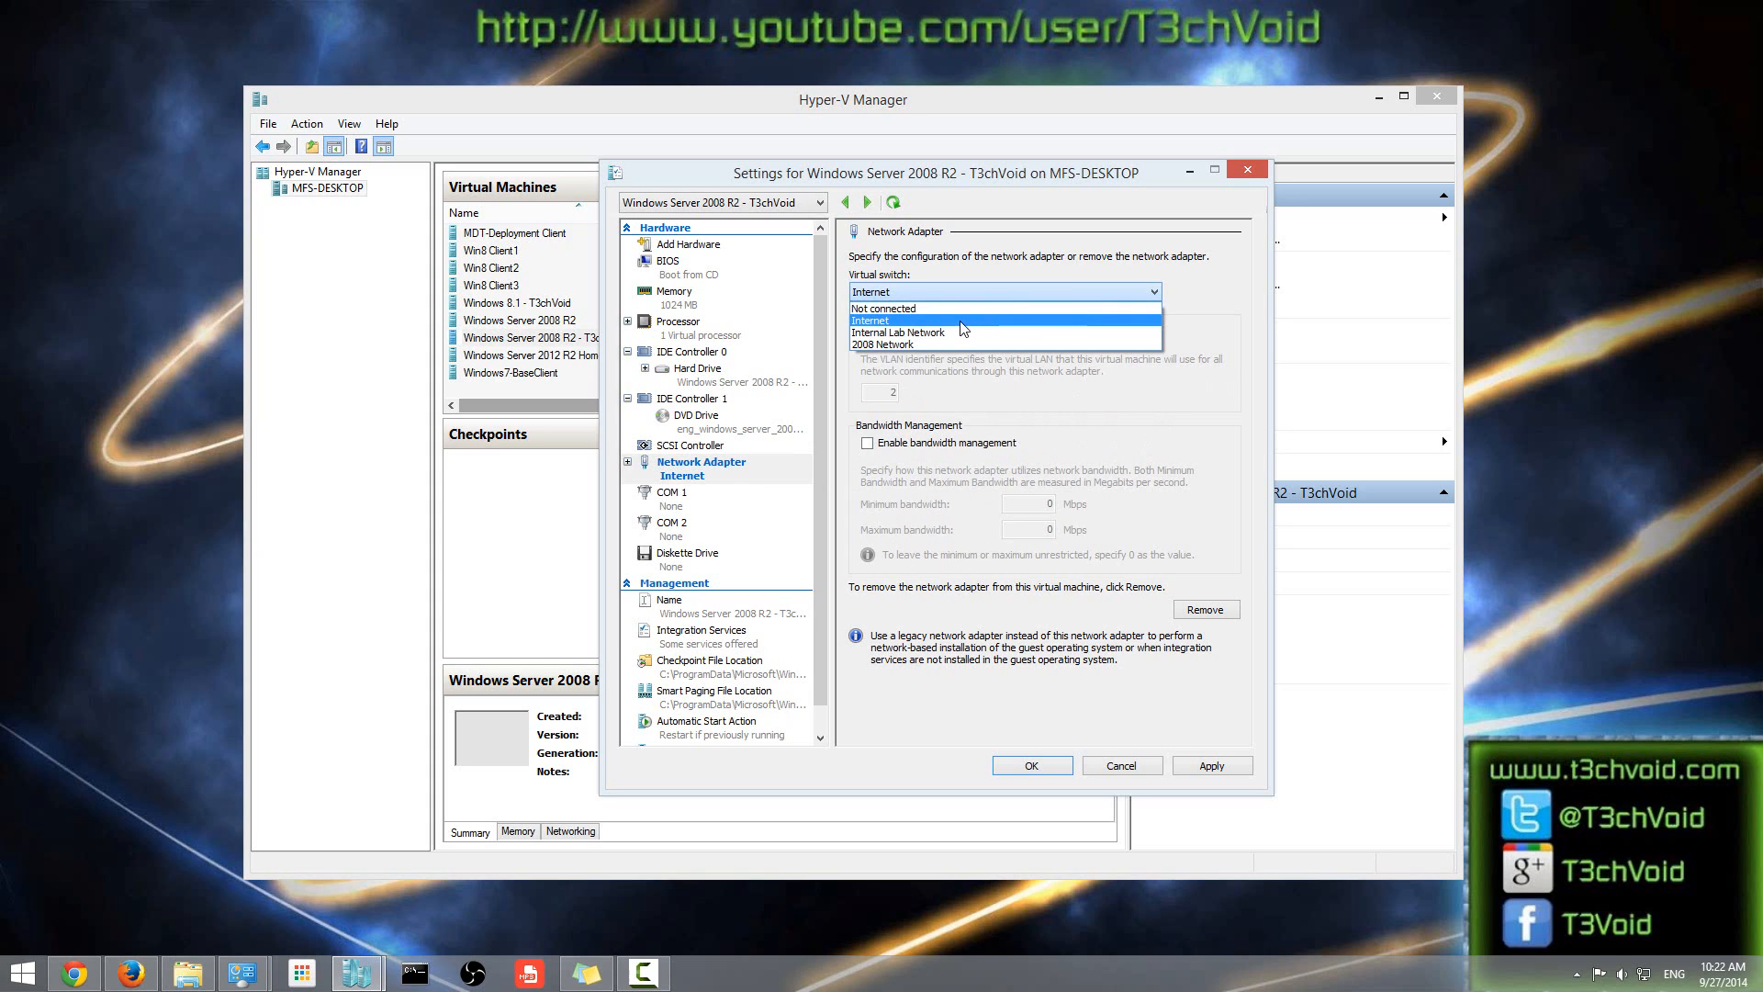
pyautogui.click(962, 323)
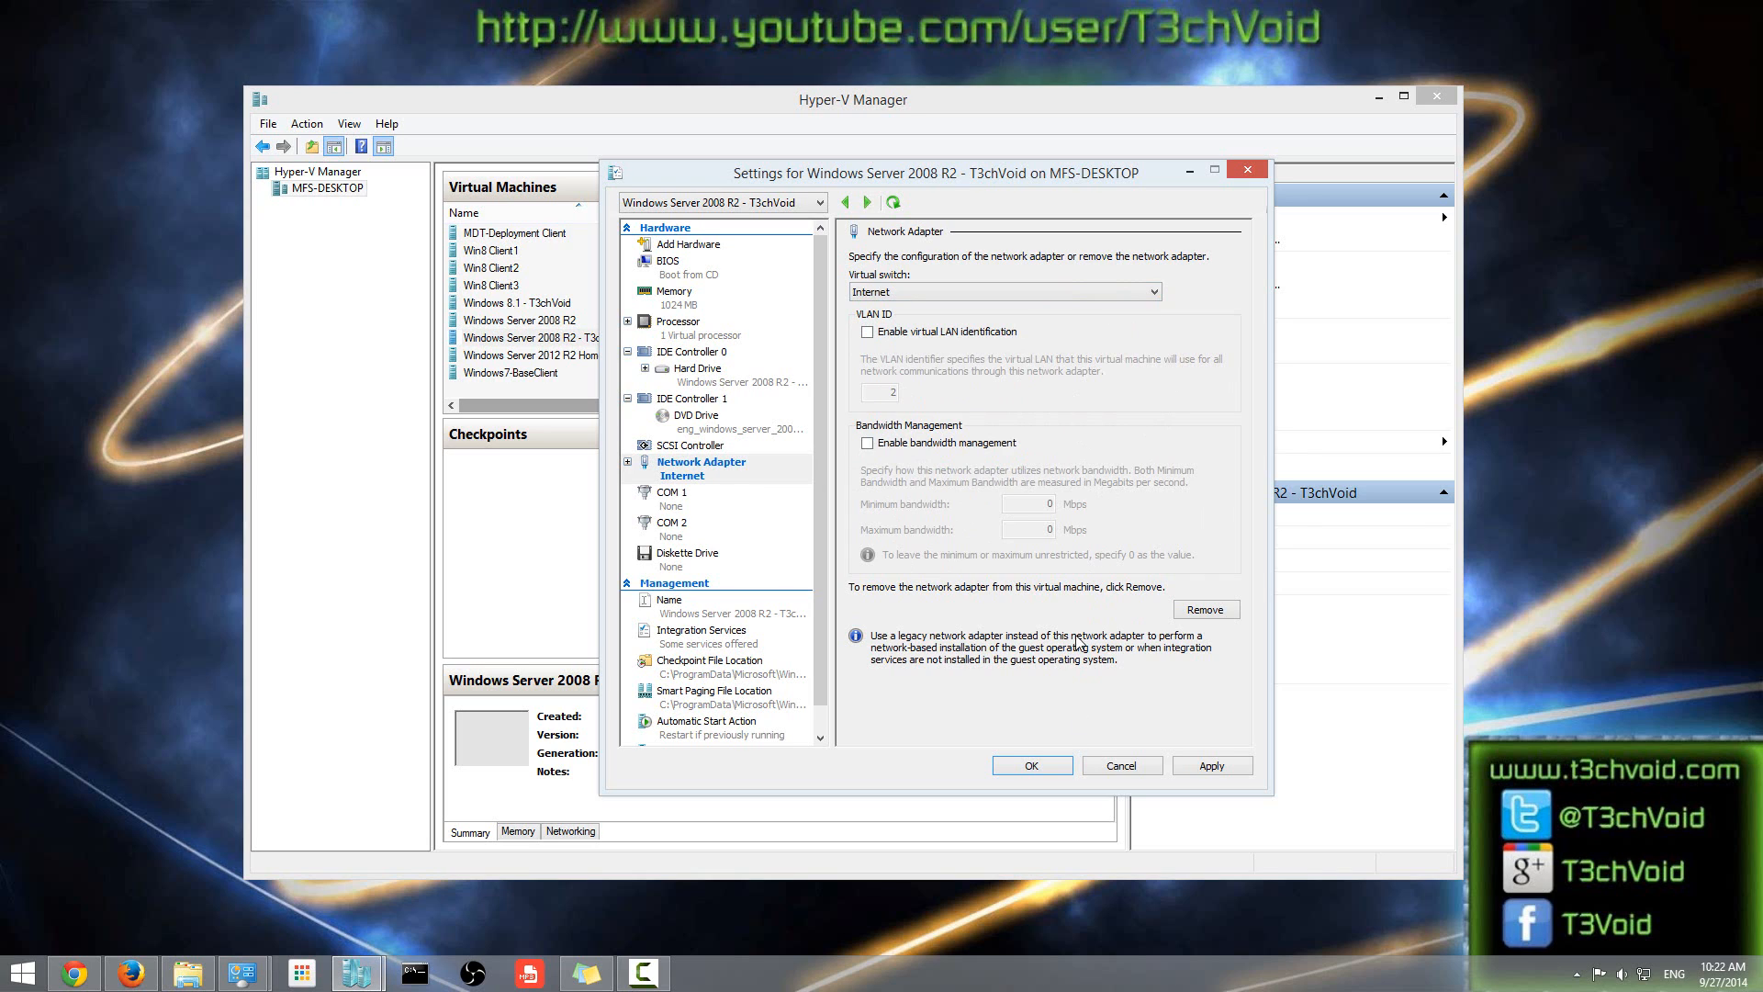
pyautogui.click(1066, 294)
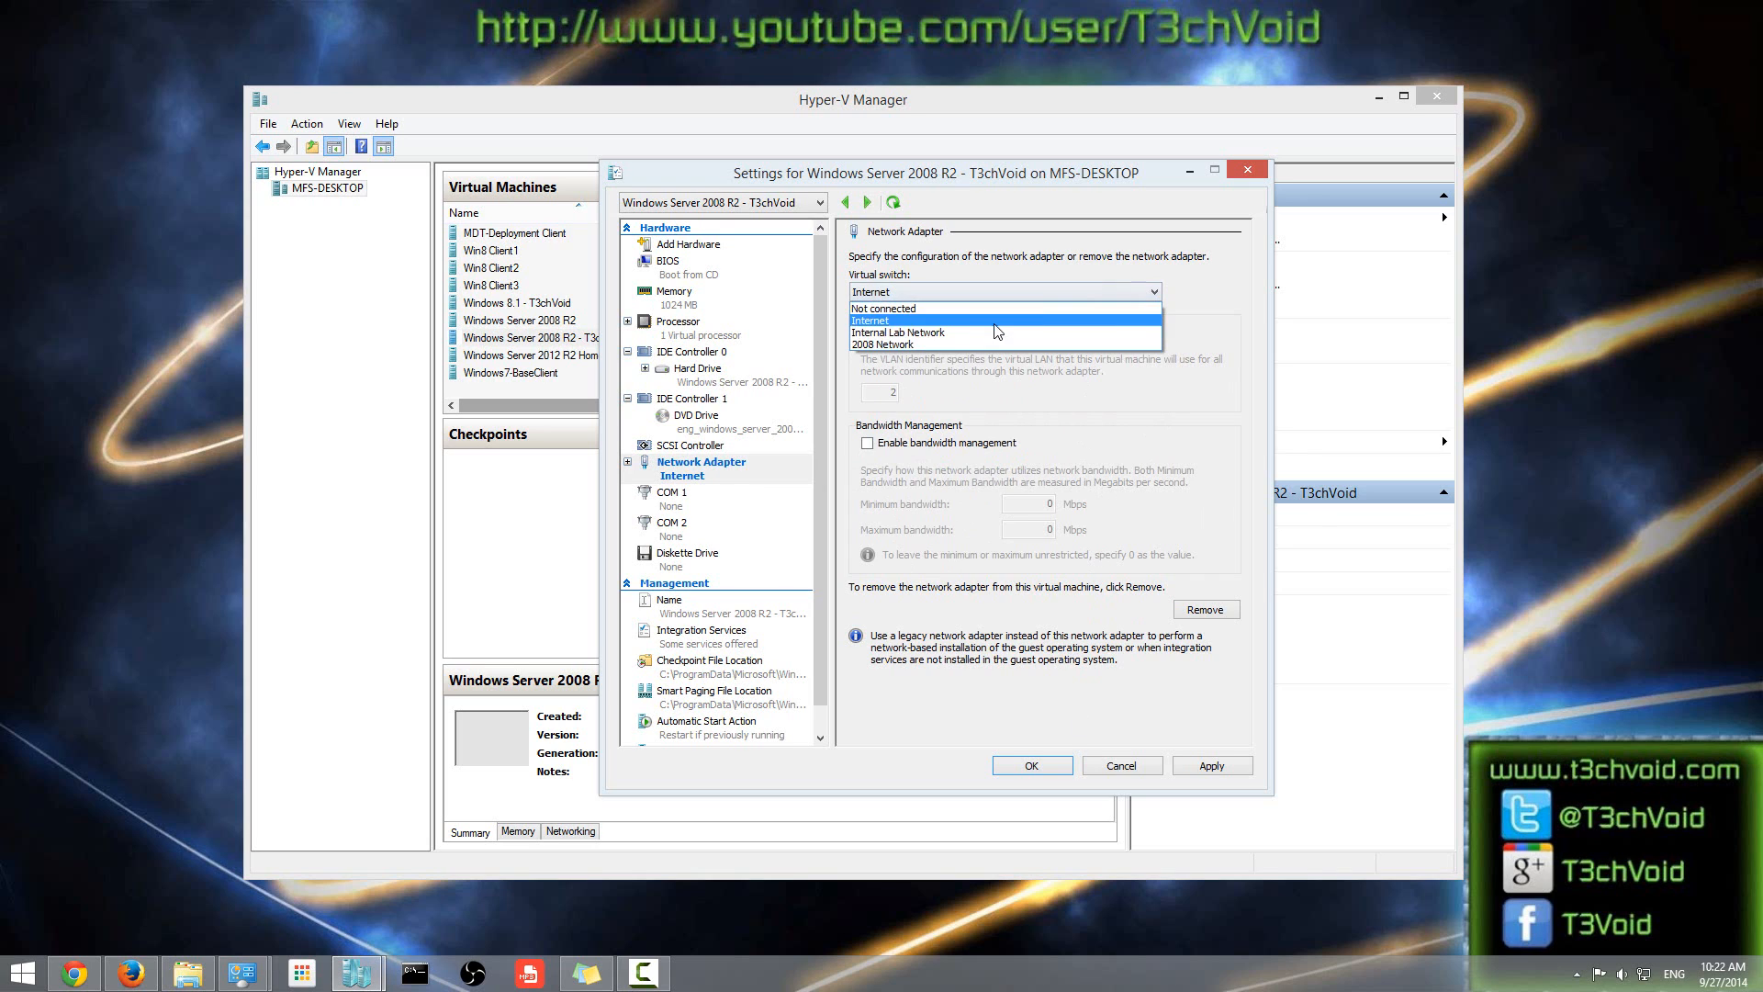
pyautogui.click(875, 322)
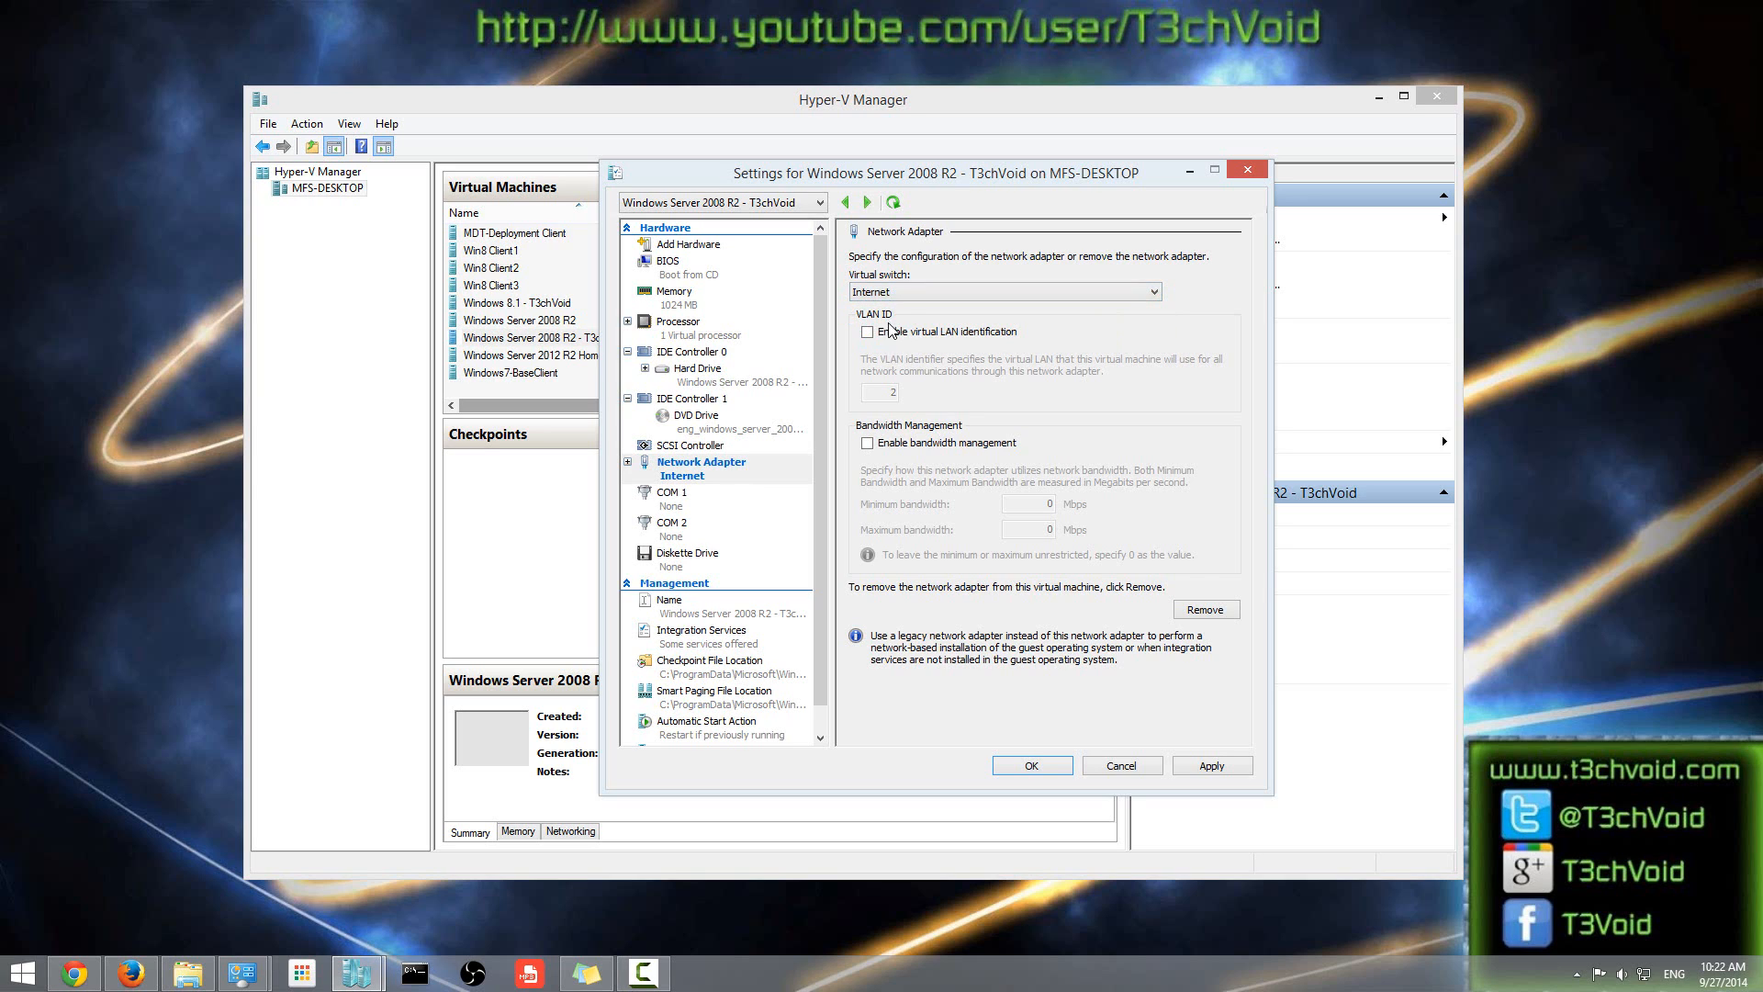
pyautogui.click(1208, 768)
pyautogui.click(1033, 772)
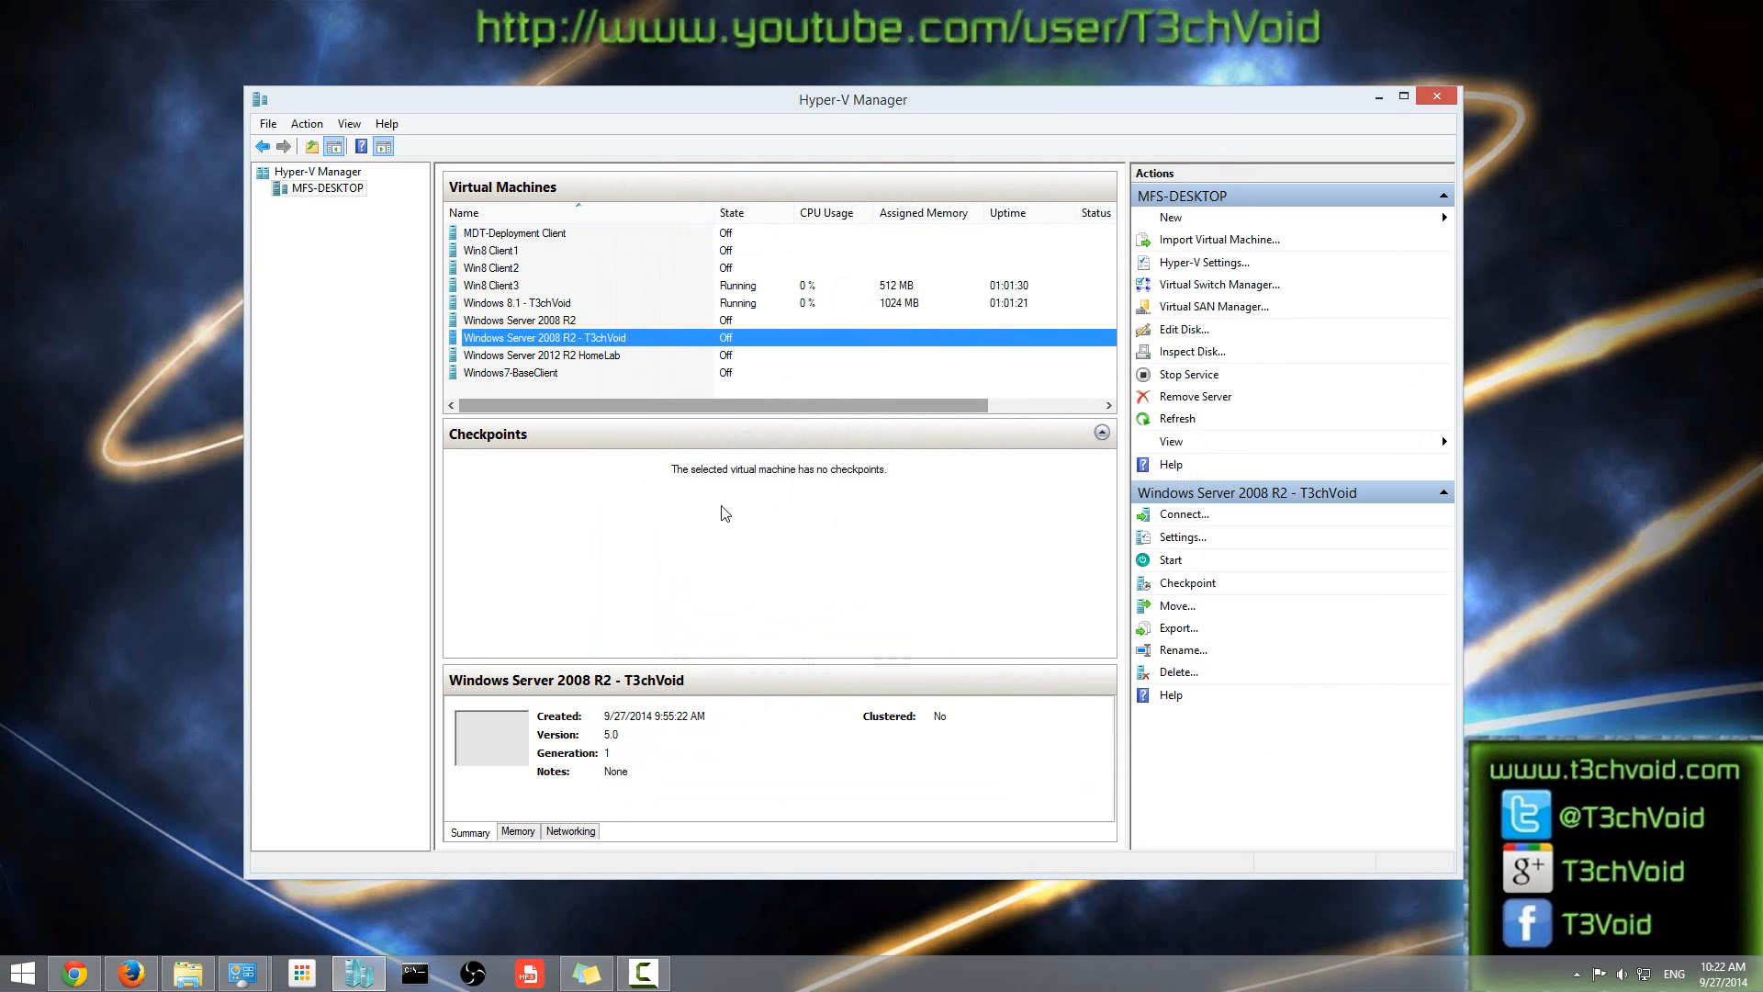
# Connect to the Windows Server 2008 R2 - T3chVoid virtual machine and start it.
pyautogui.doubleClick(514, 340)
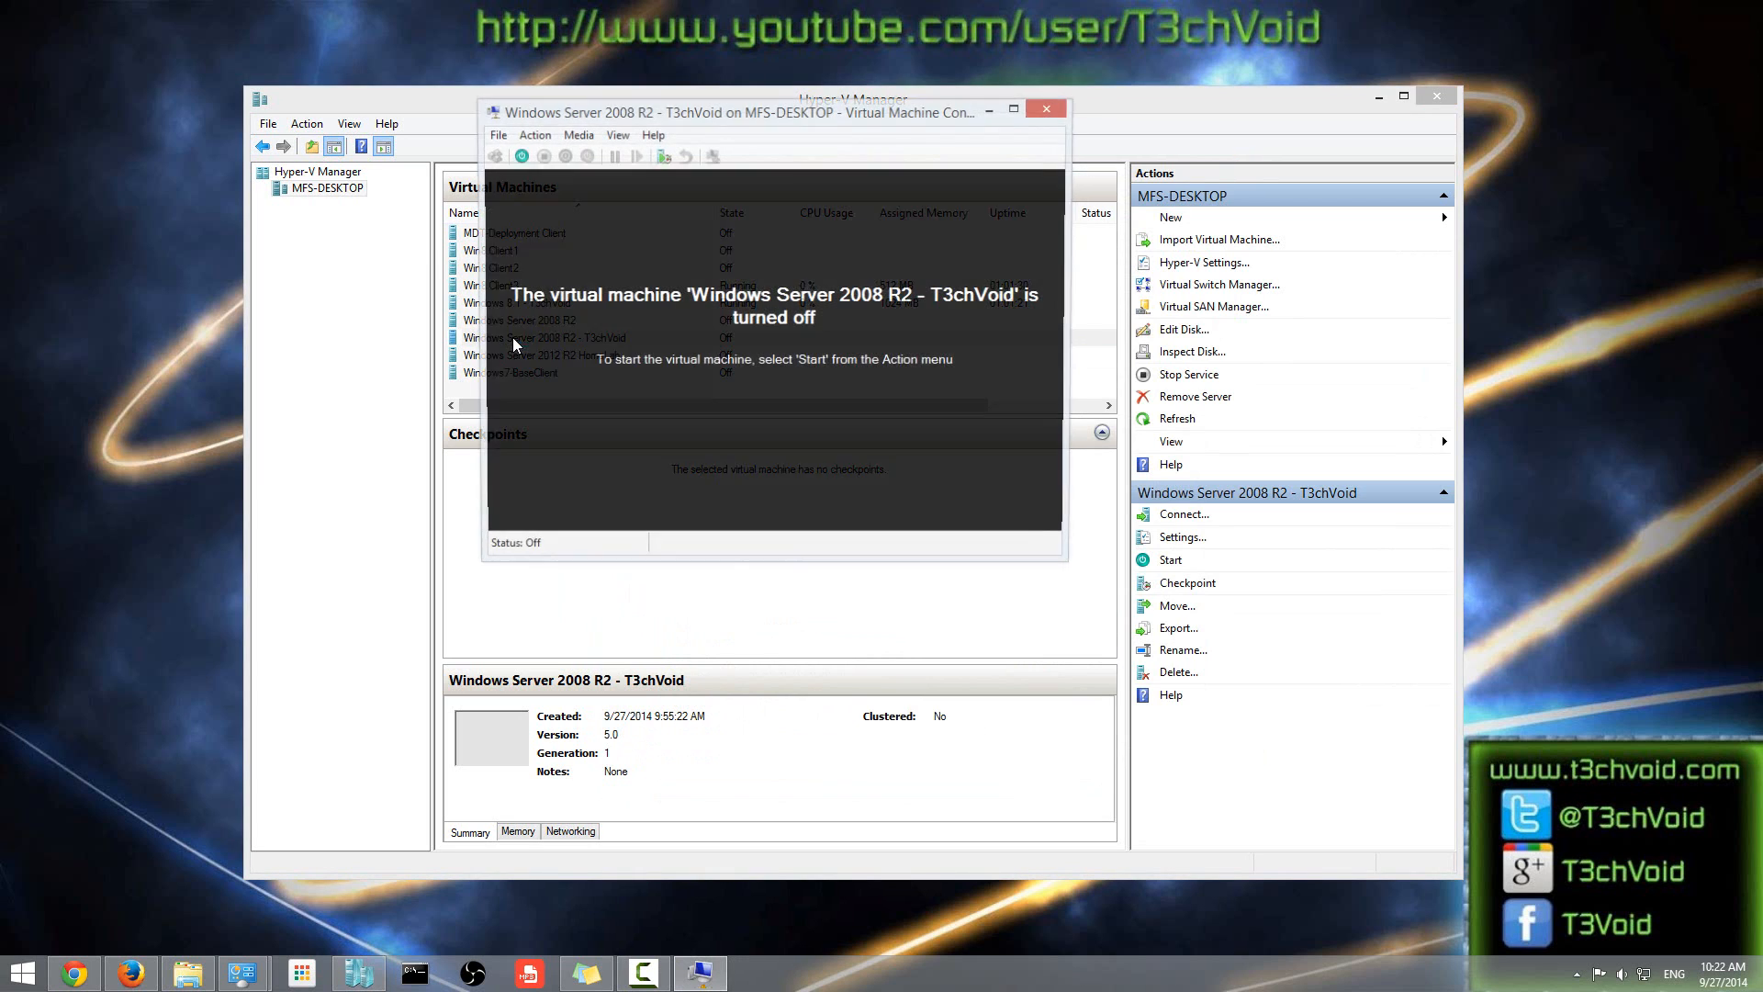
pyautogui.click(518, 158)
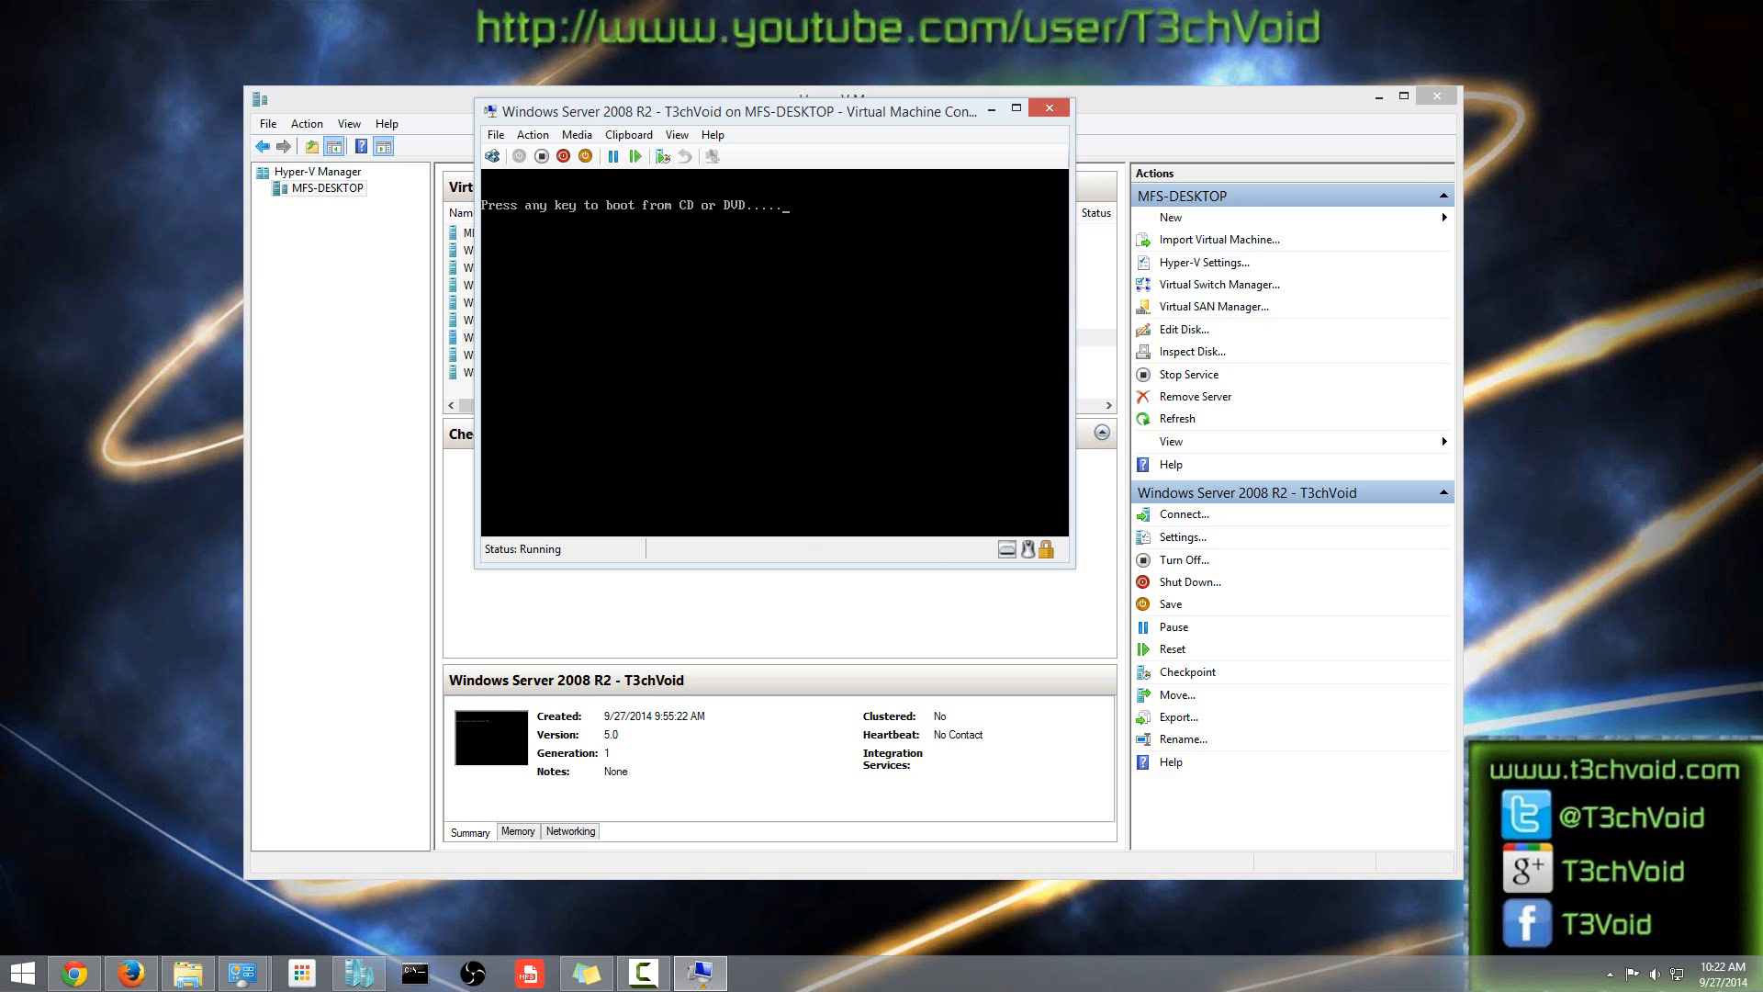
pyautogui.press('Return')
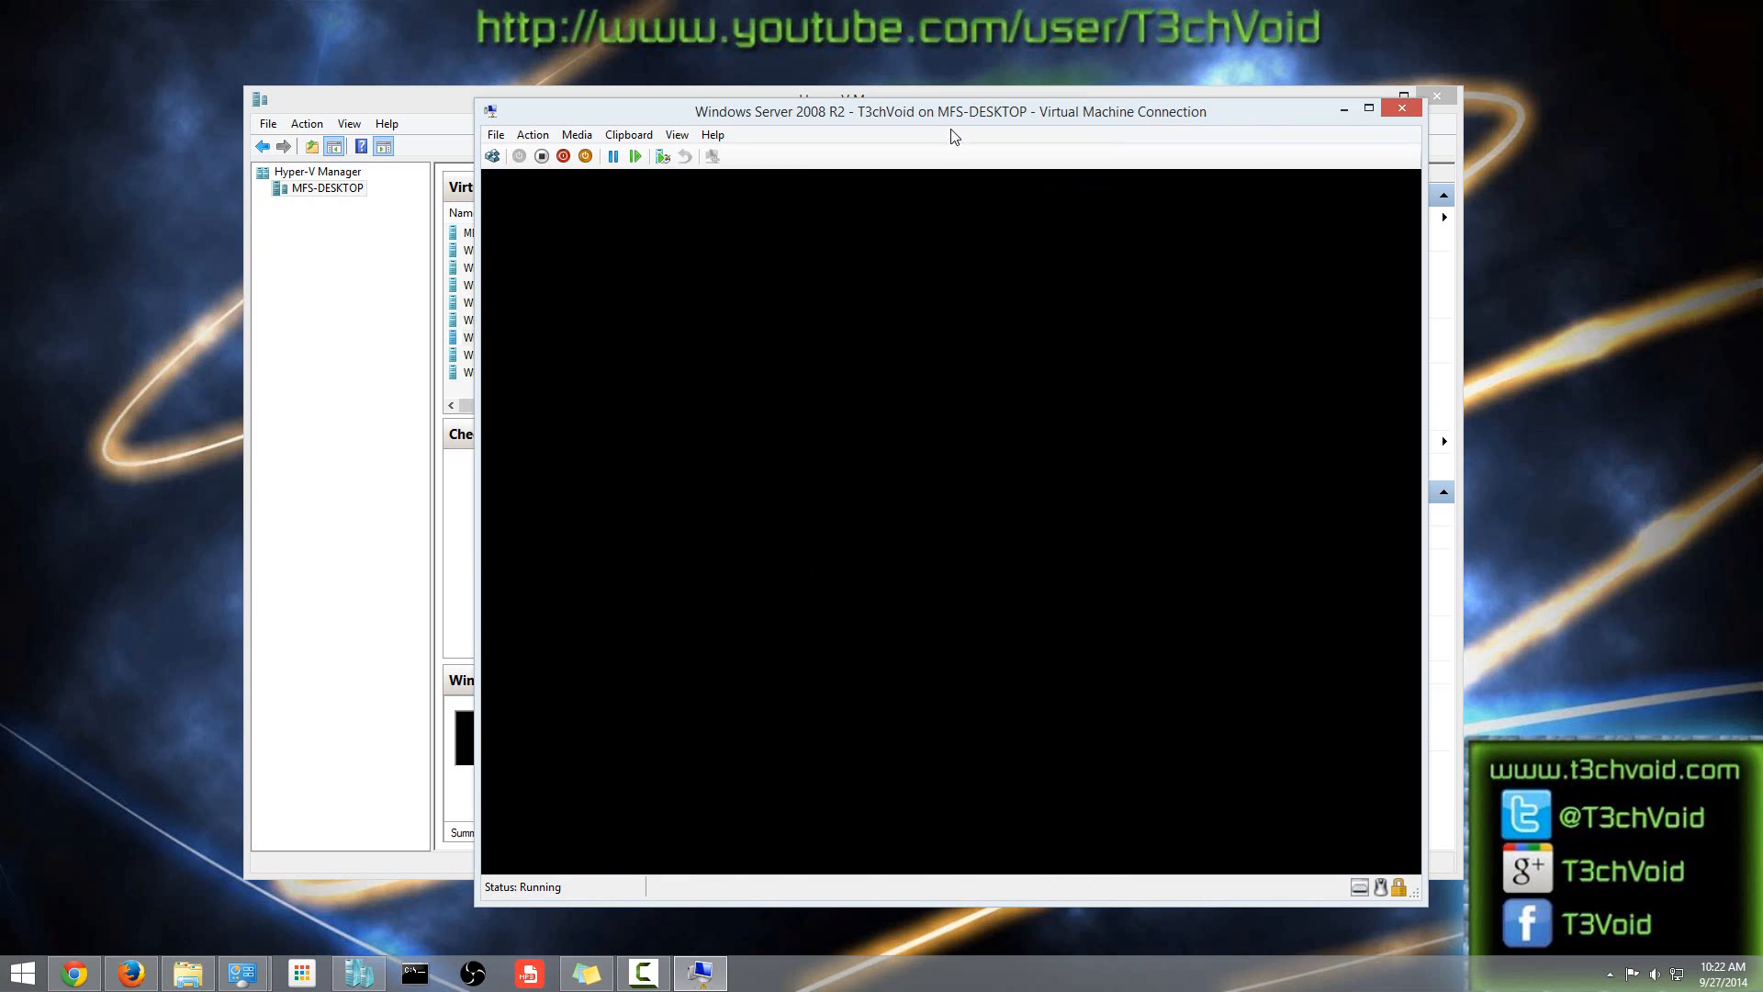
pyautogui.moveTo(946, 118); pyautogui.dragTo(896, 105)
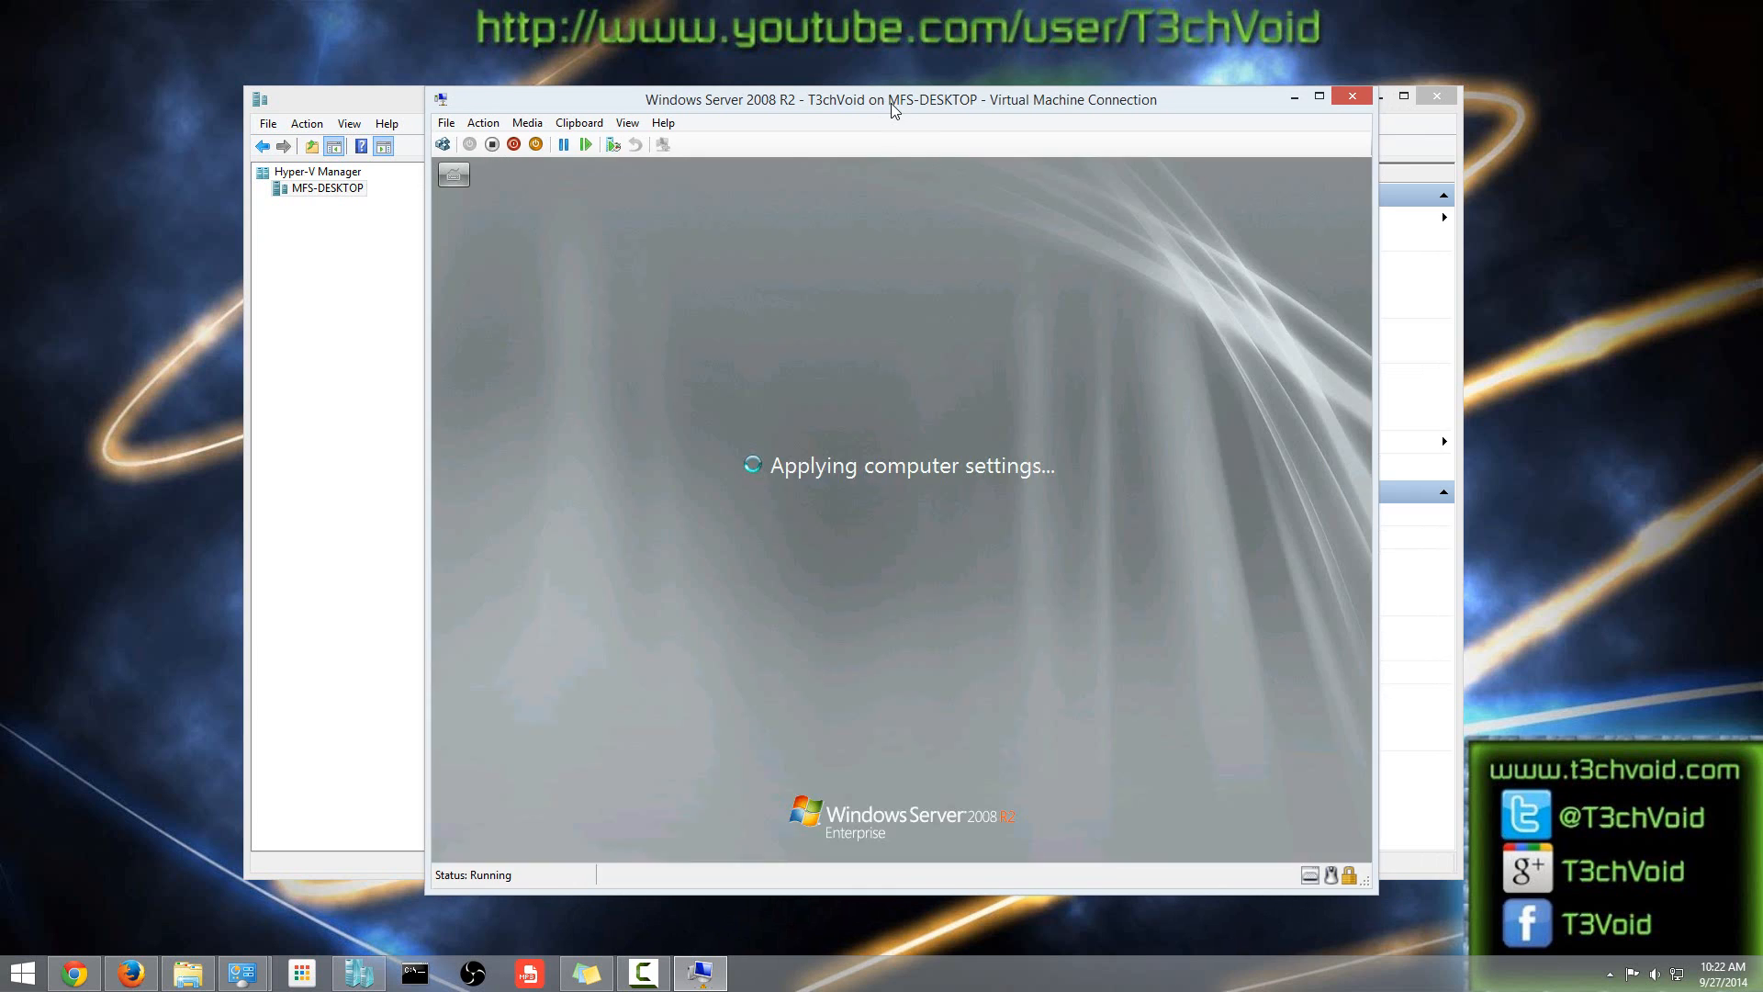
# Review the hardware settings of the running Windows Server 2008 R2 - T3chVoid virtual machine and close them without changes.
pyautogui.moveTo(891, 103); pyautogui.dragTo(1181, 104)
pyautogui.click(530, 339)
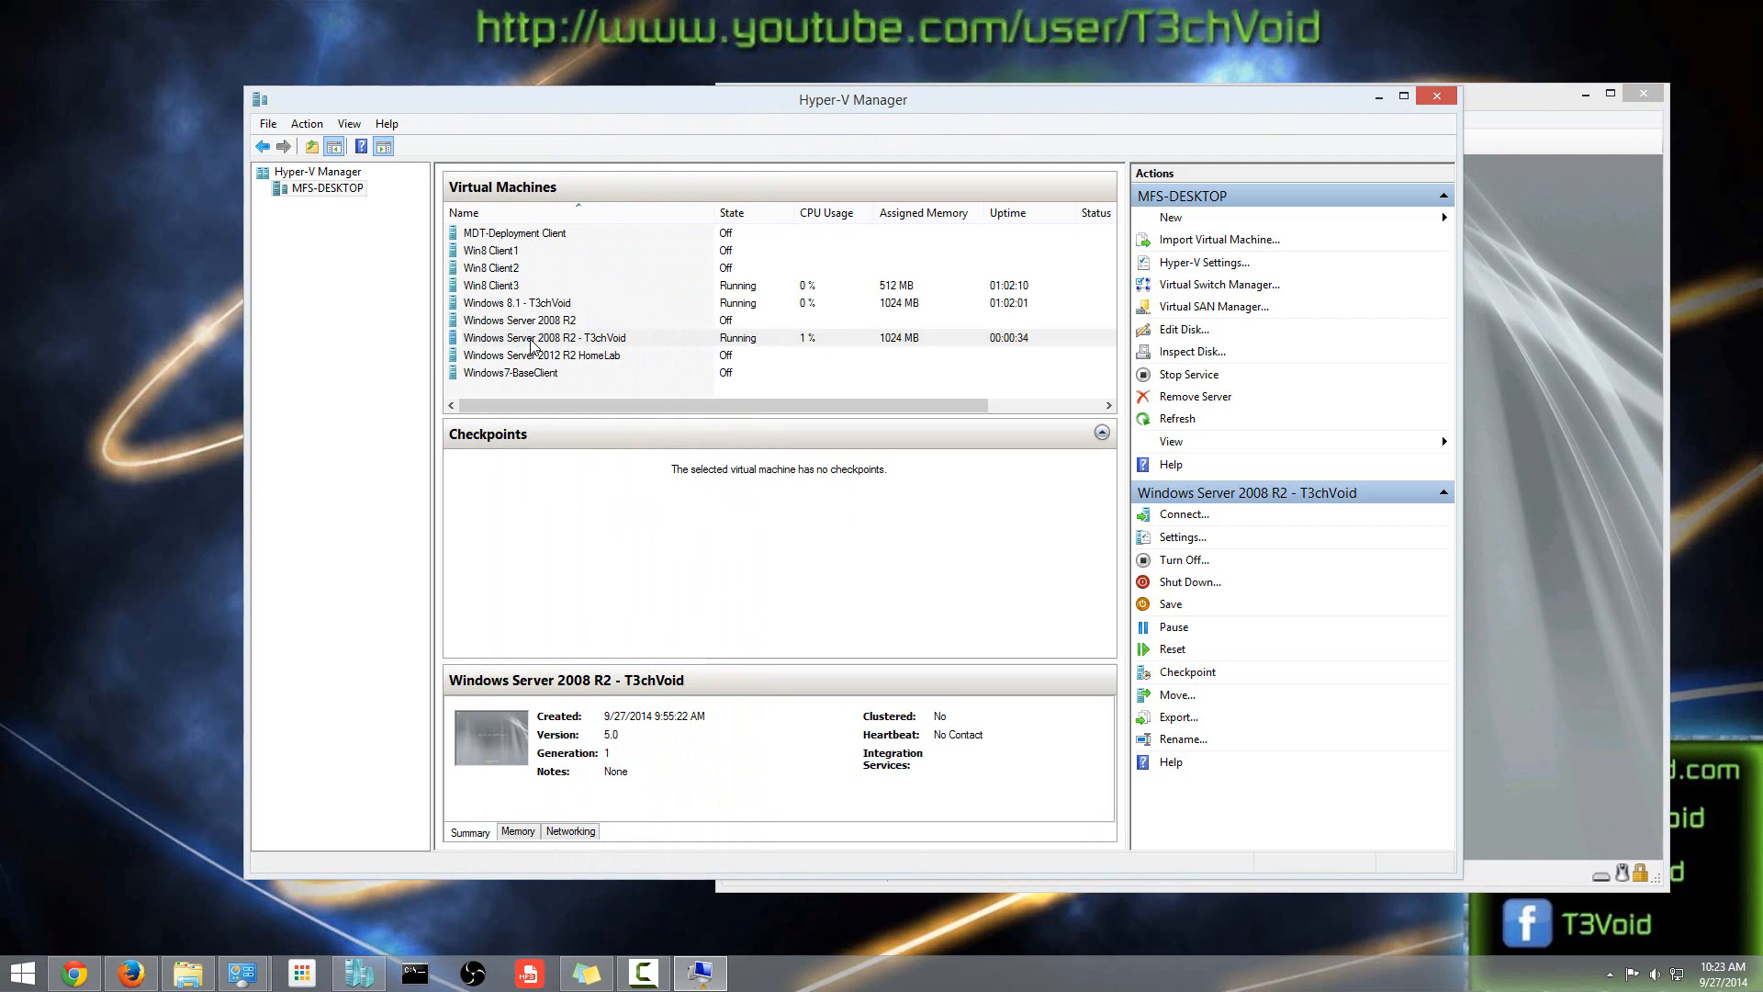
pyautogui.rightClick(531, 342)
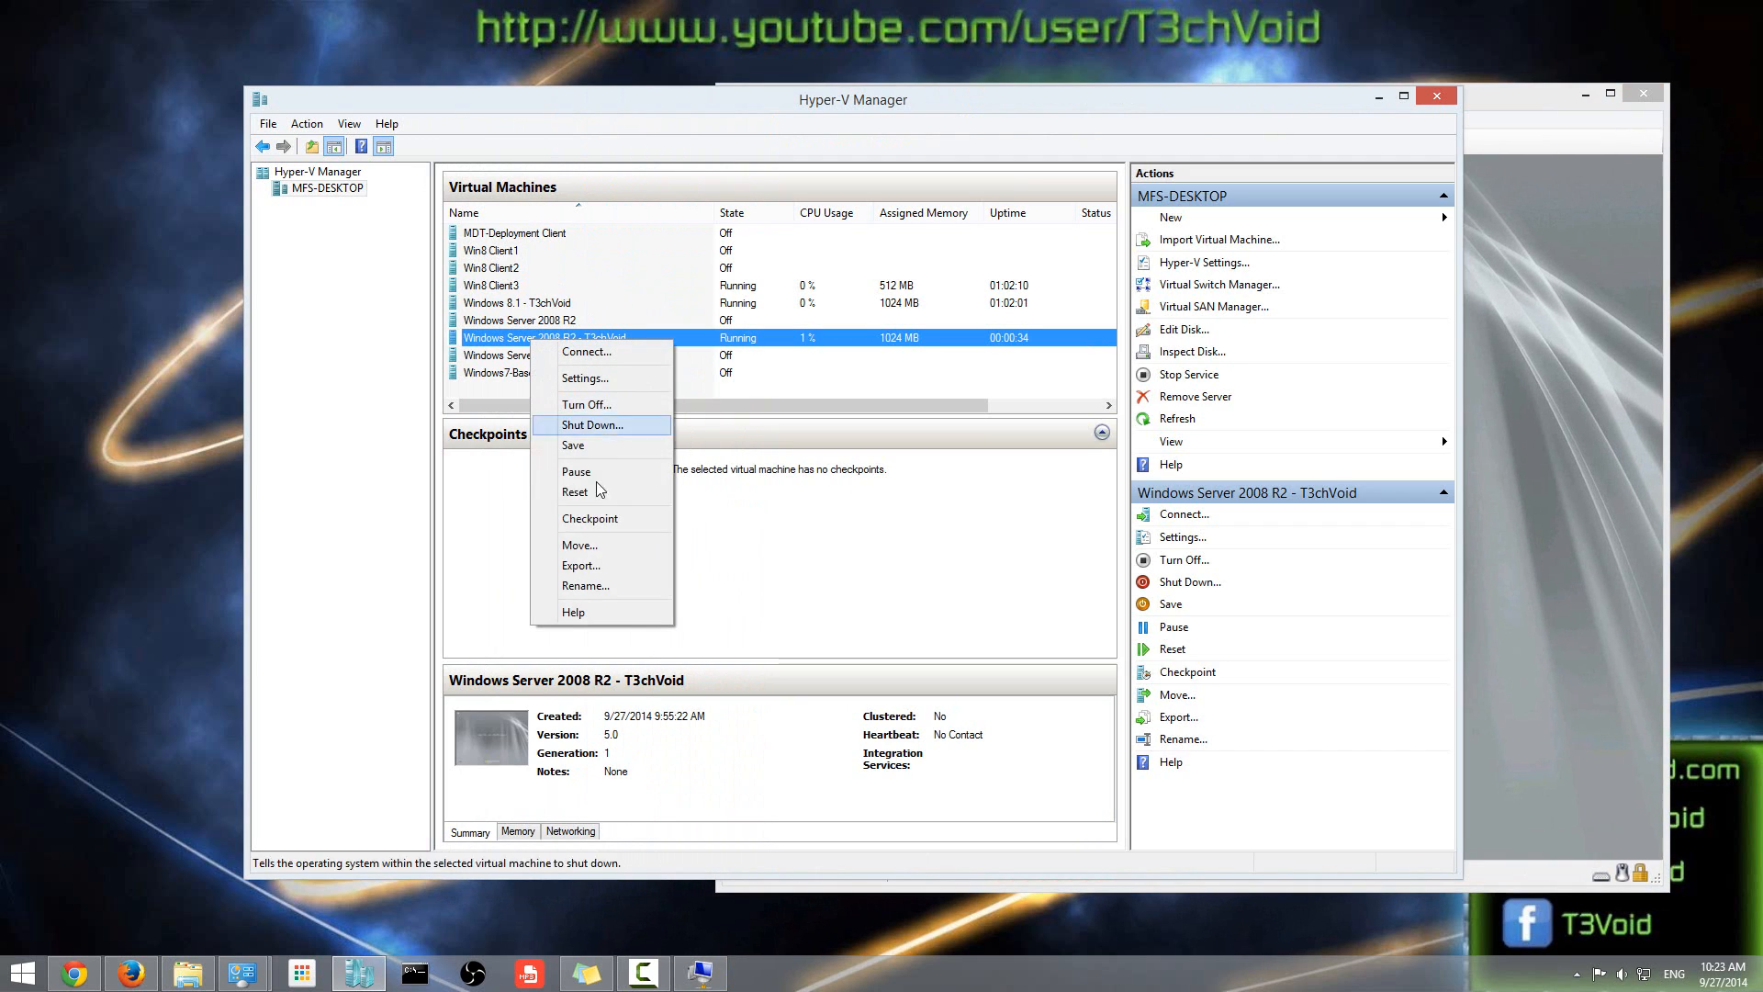
pyautogui.click(595, 380)
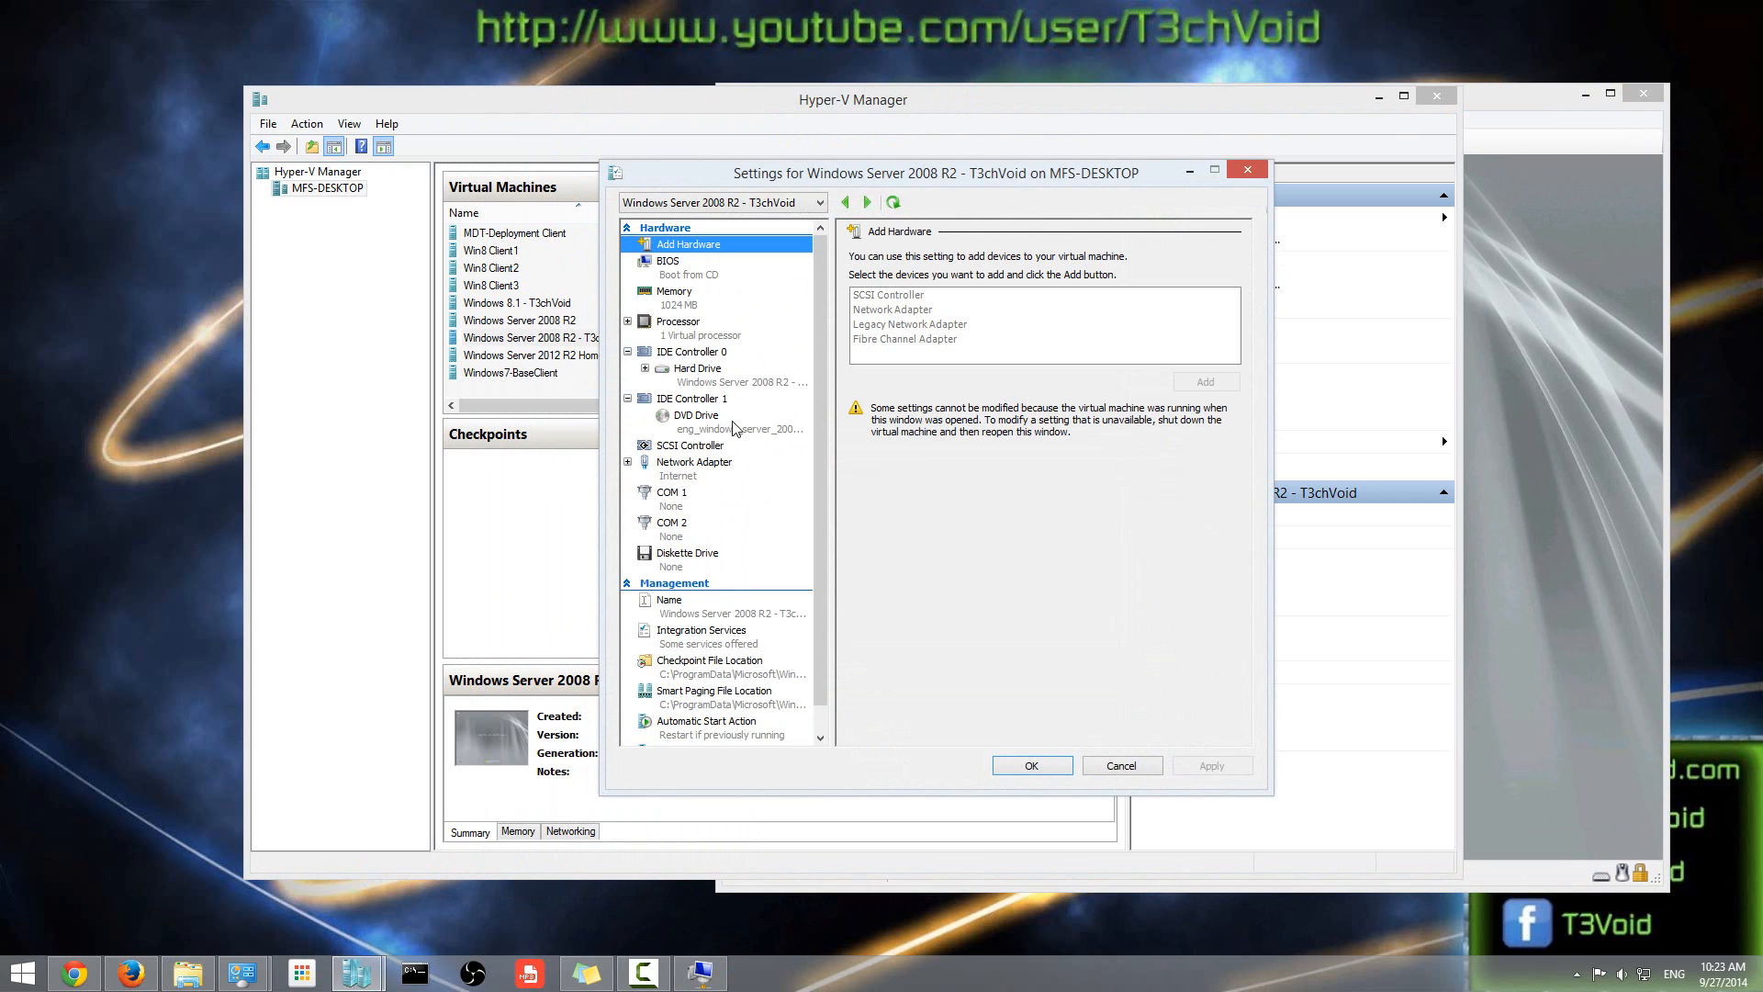
pyautogui.click(1119, 770)
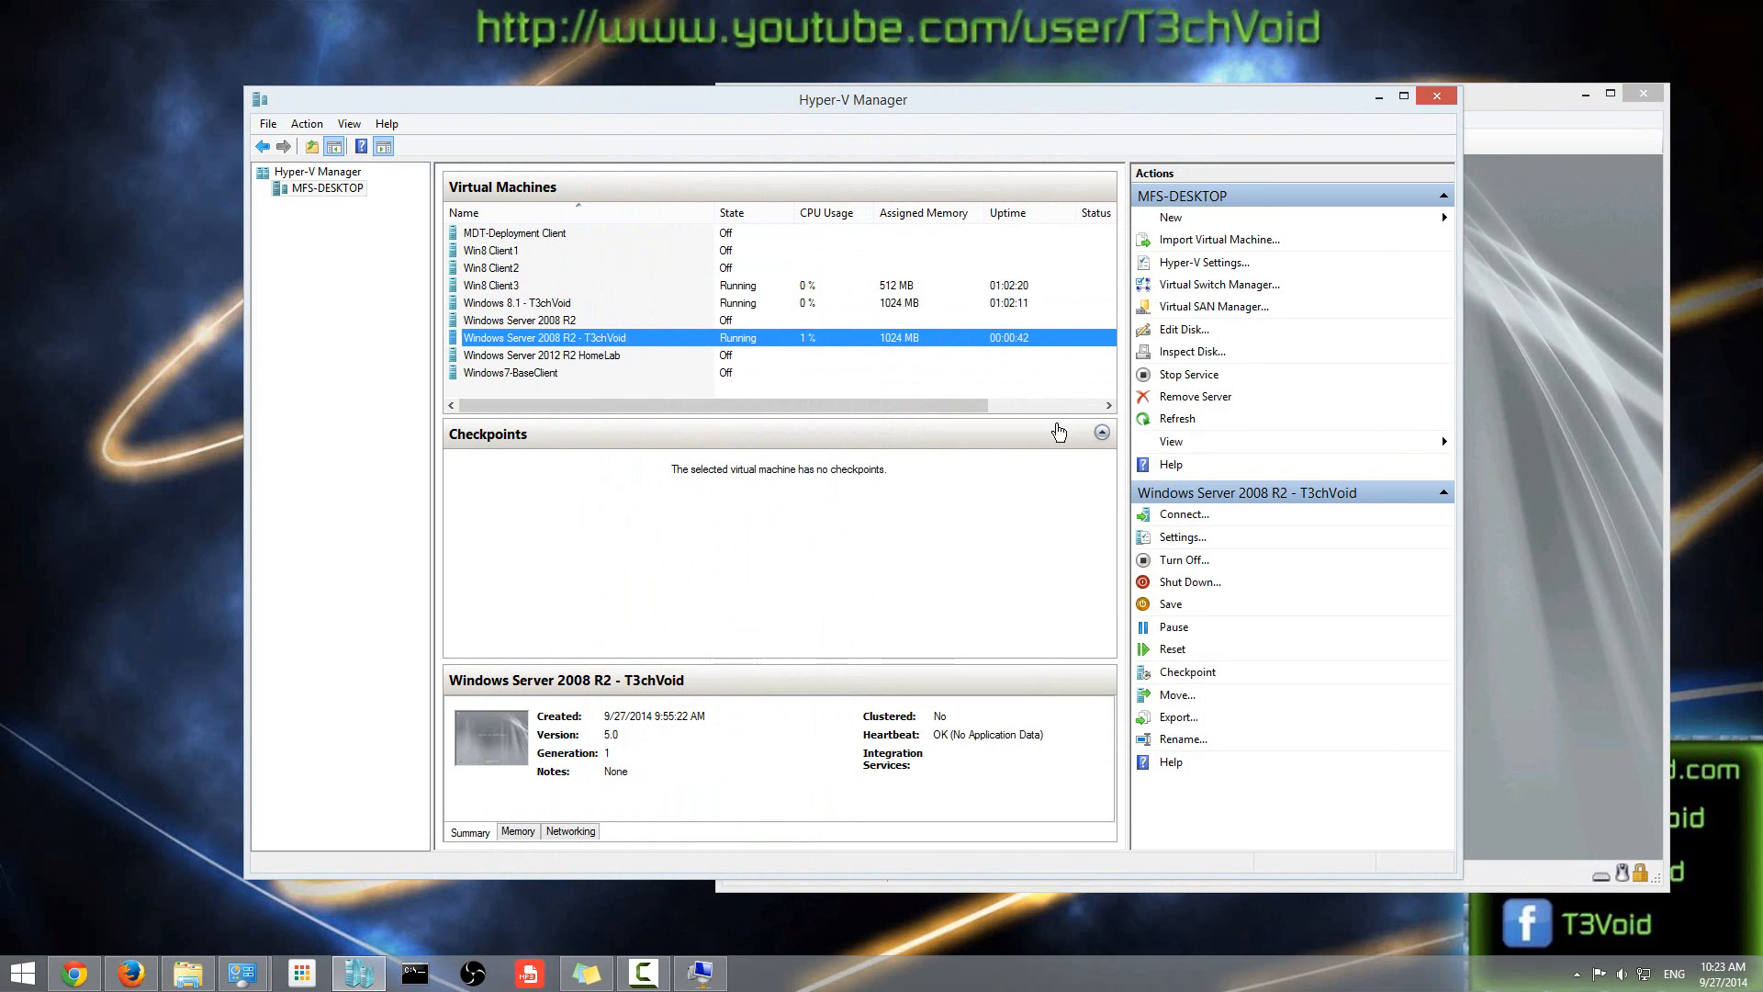
# Return to the virtual machine's console and log on as Administrator with the account password.
pyautogui.click(1555, 315)
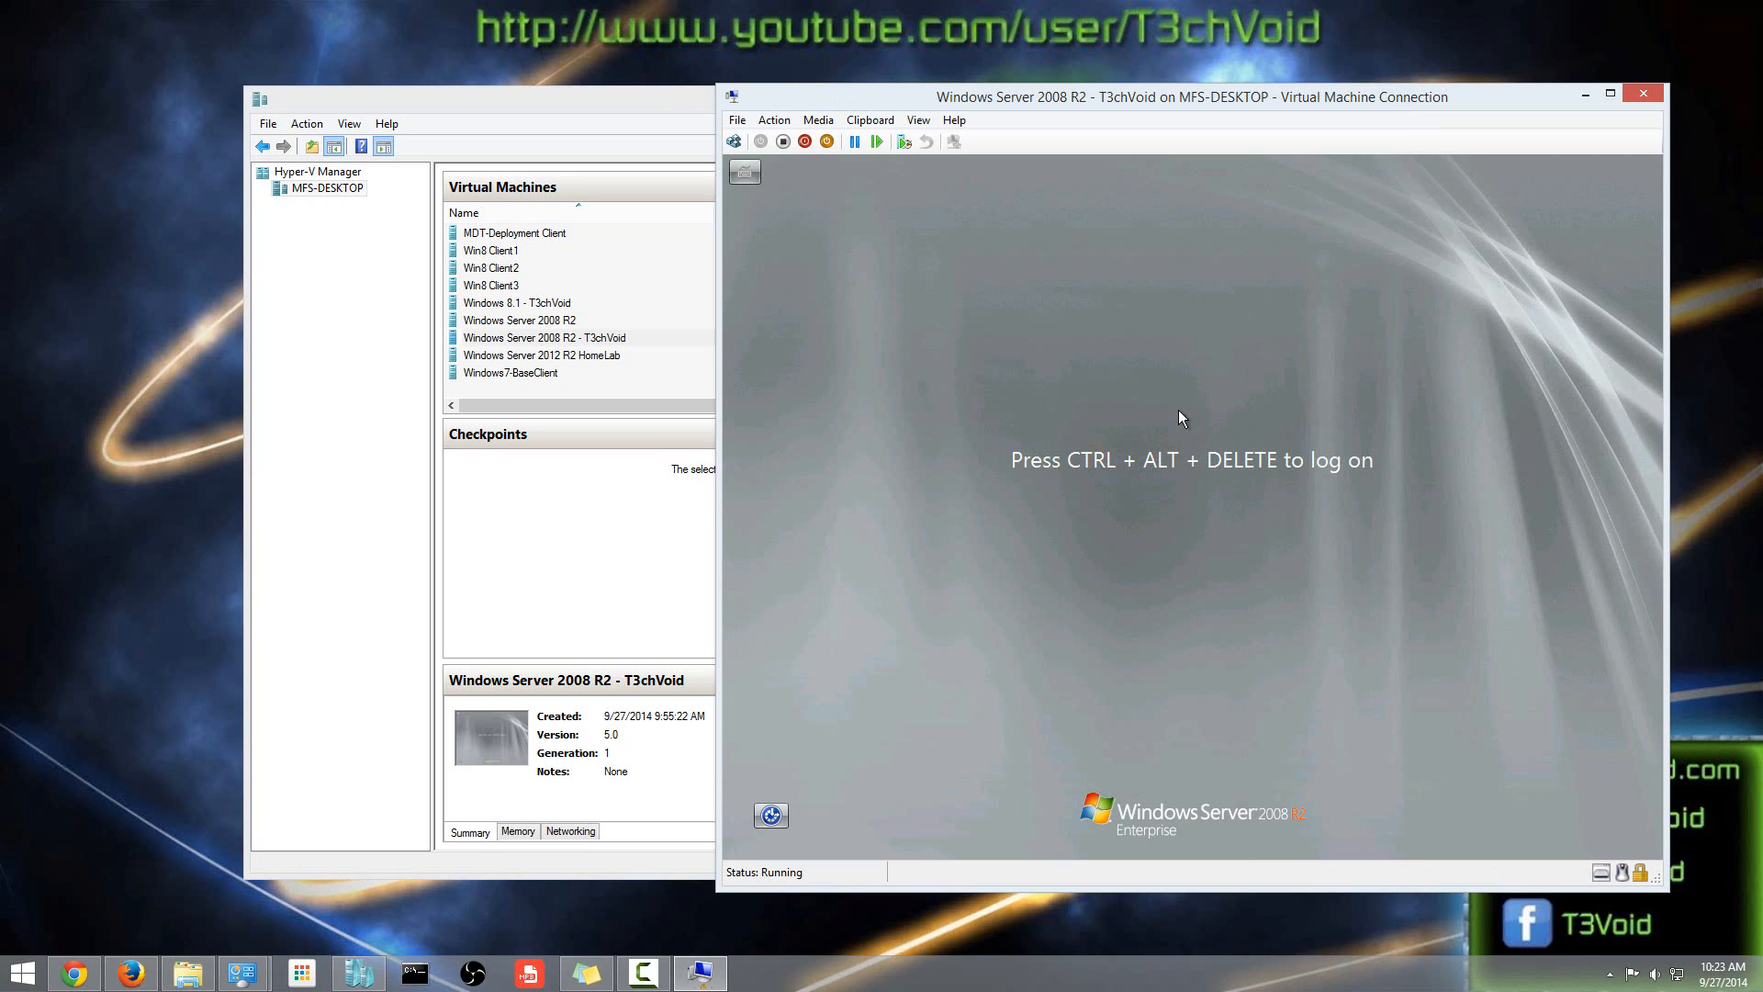
pyautogui.moveTo(1040, 103); pyautogui.dragTo(796, 90)
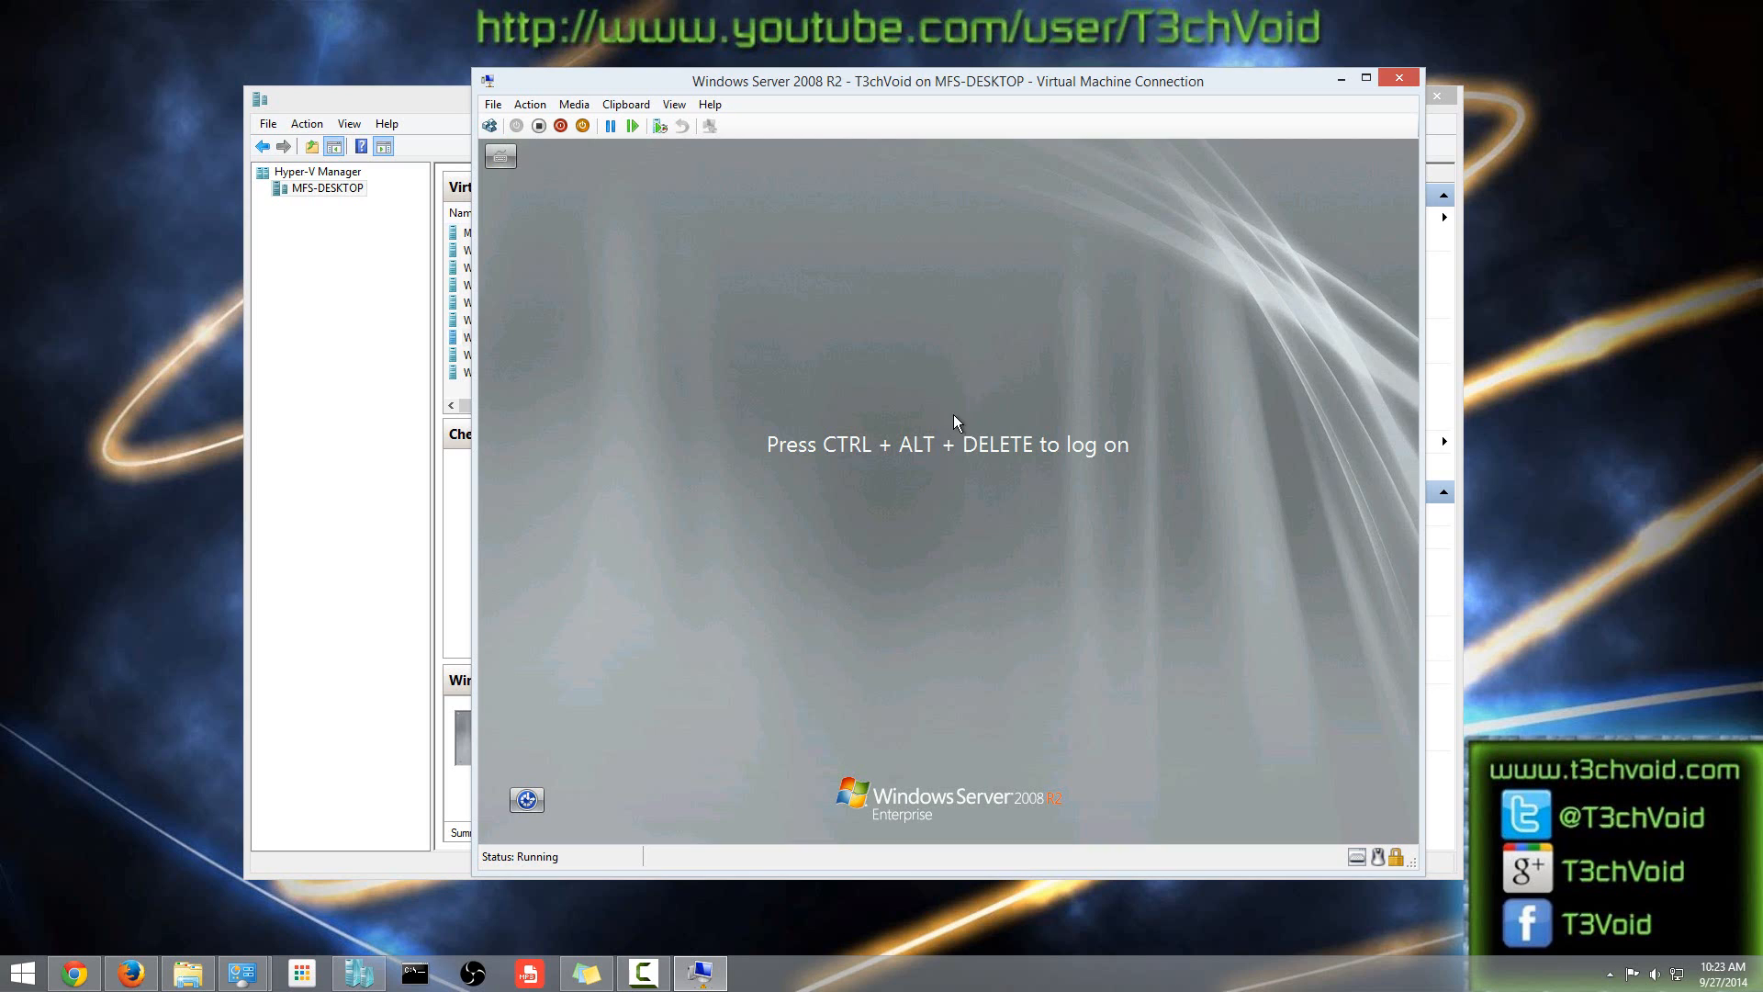
pyautogui.click(489, 126)
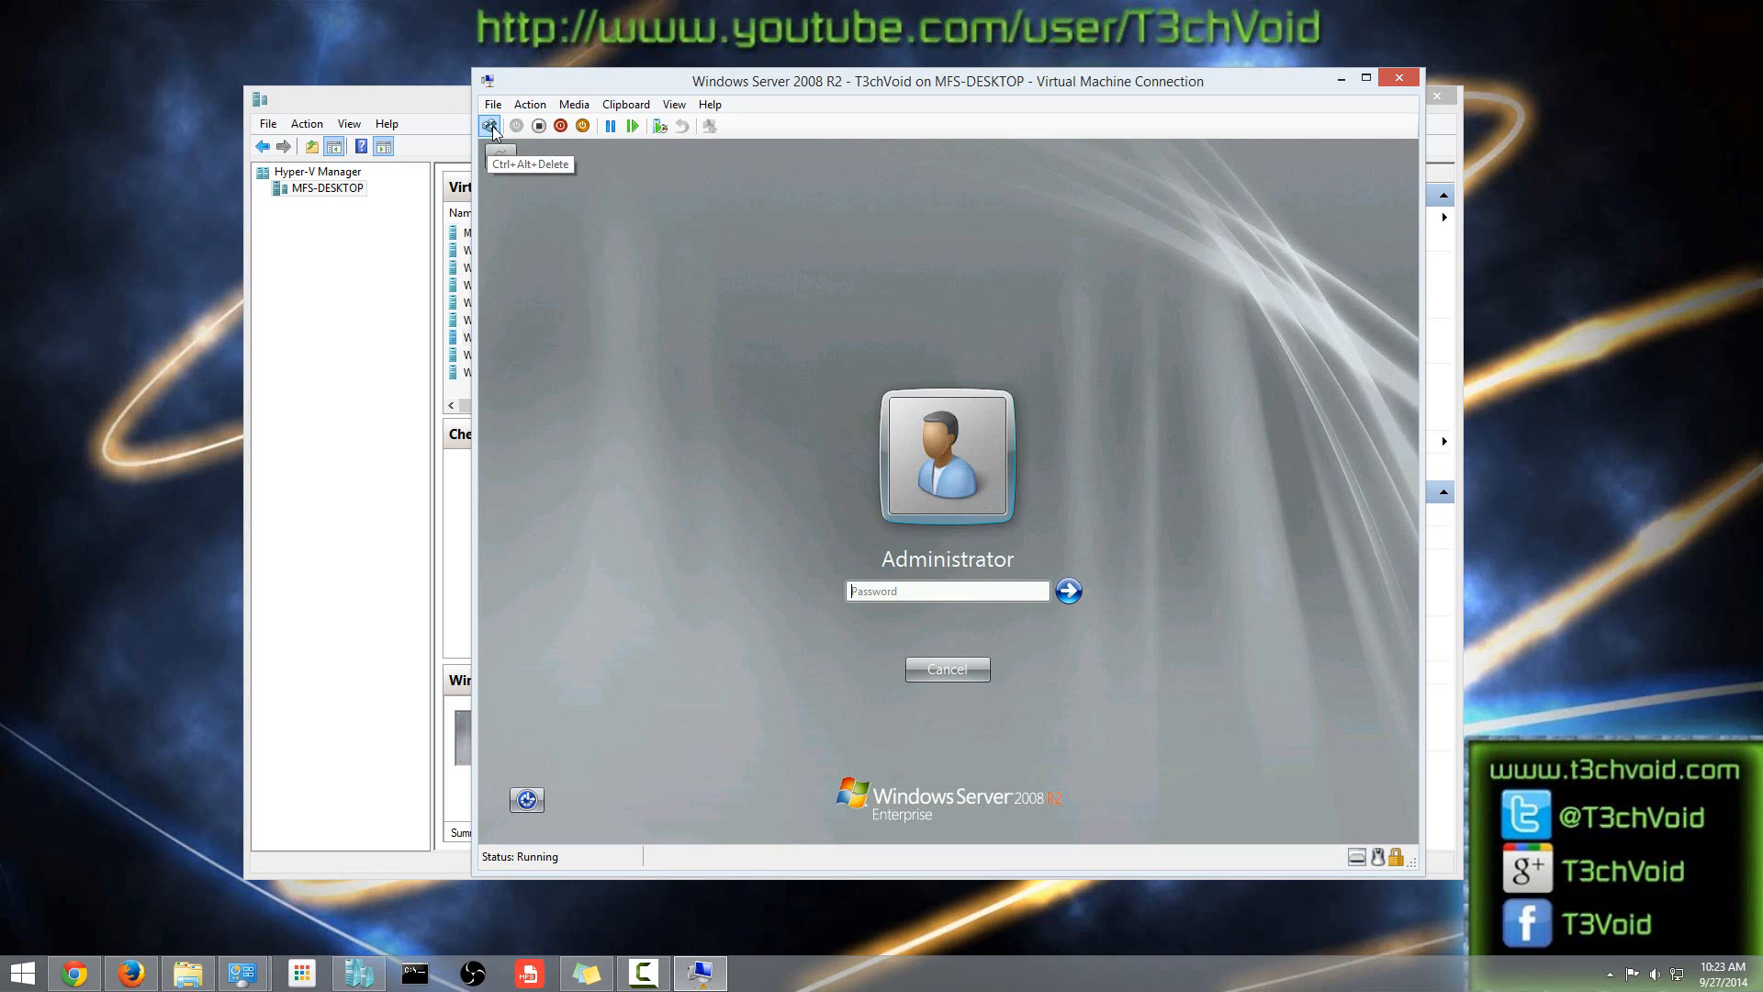
pyautogui.click(934, 590)
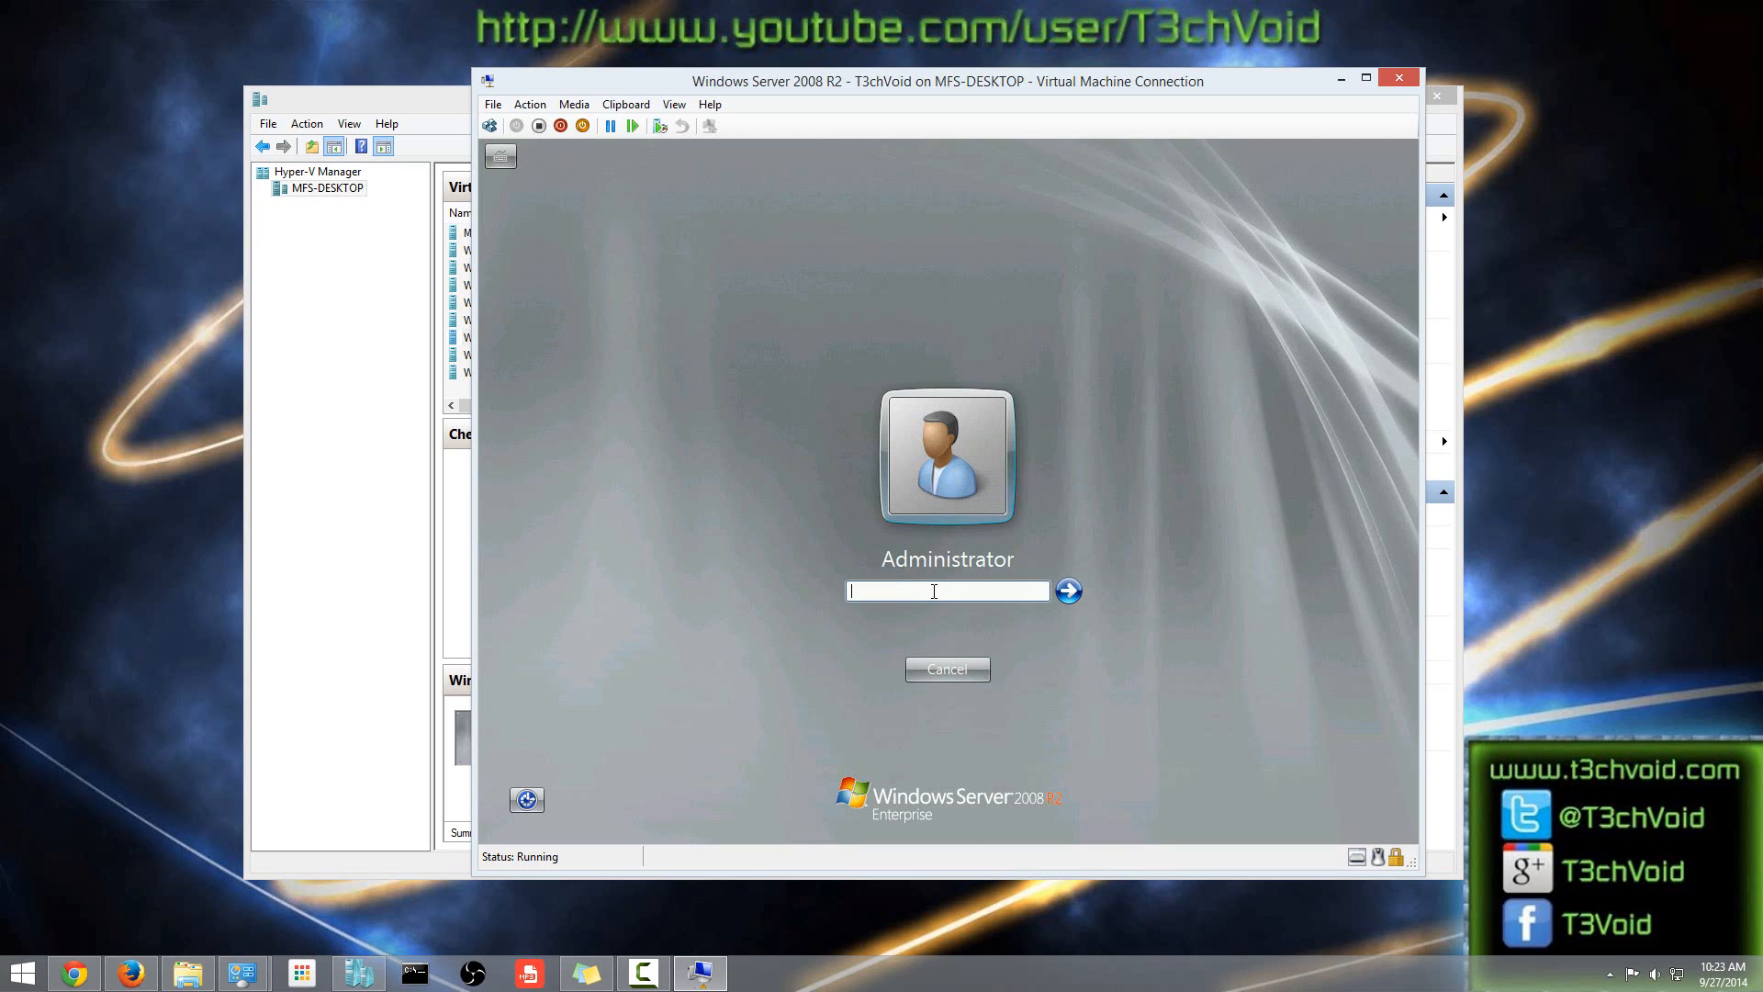
pyautogui.write('••••••••')
pyautogui.press('Return')
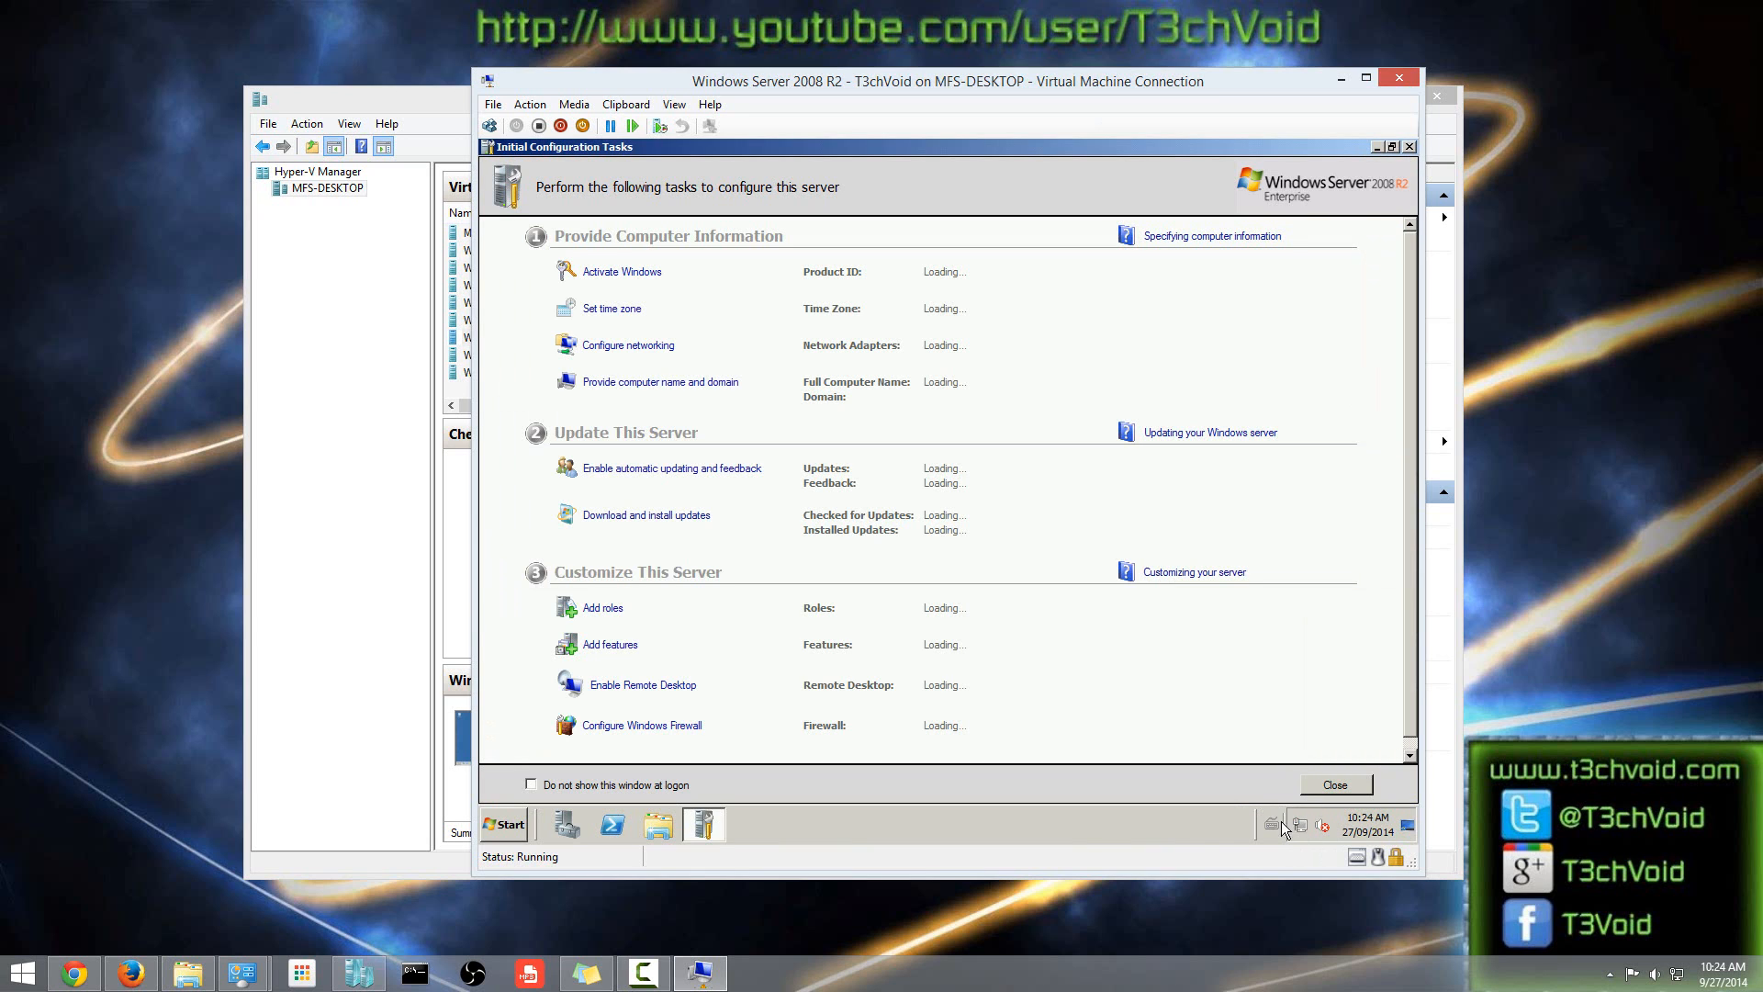
# Close the Initial Configuration Tasks window and open Internet Explorer on the server, postponing the Internet Explorer 8 setup.
pyautogui.click(1409, 148)
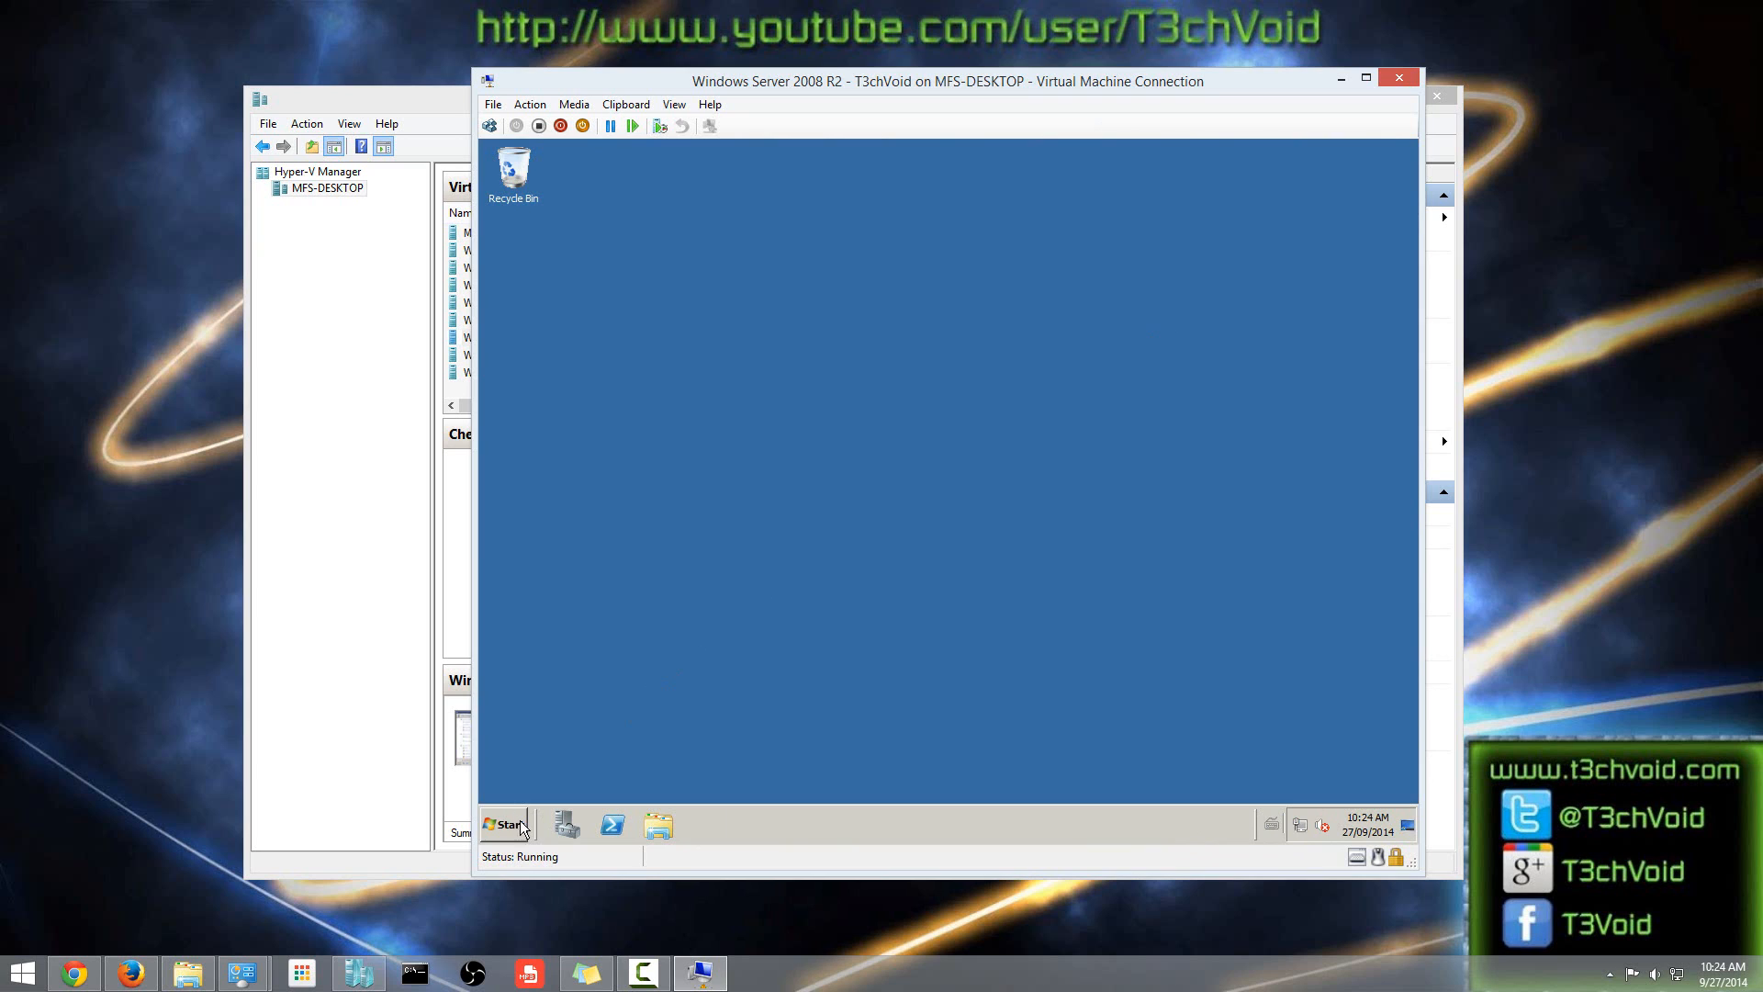
pyautogui.click(524, 826)
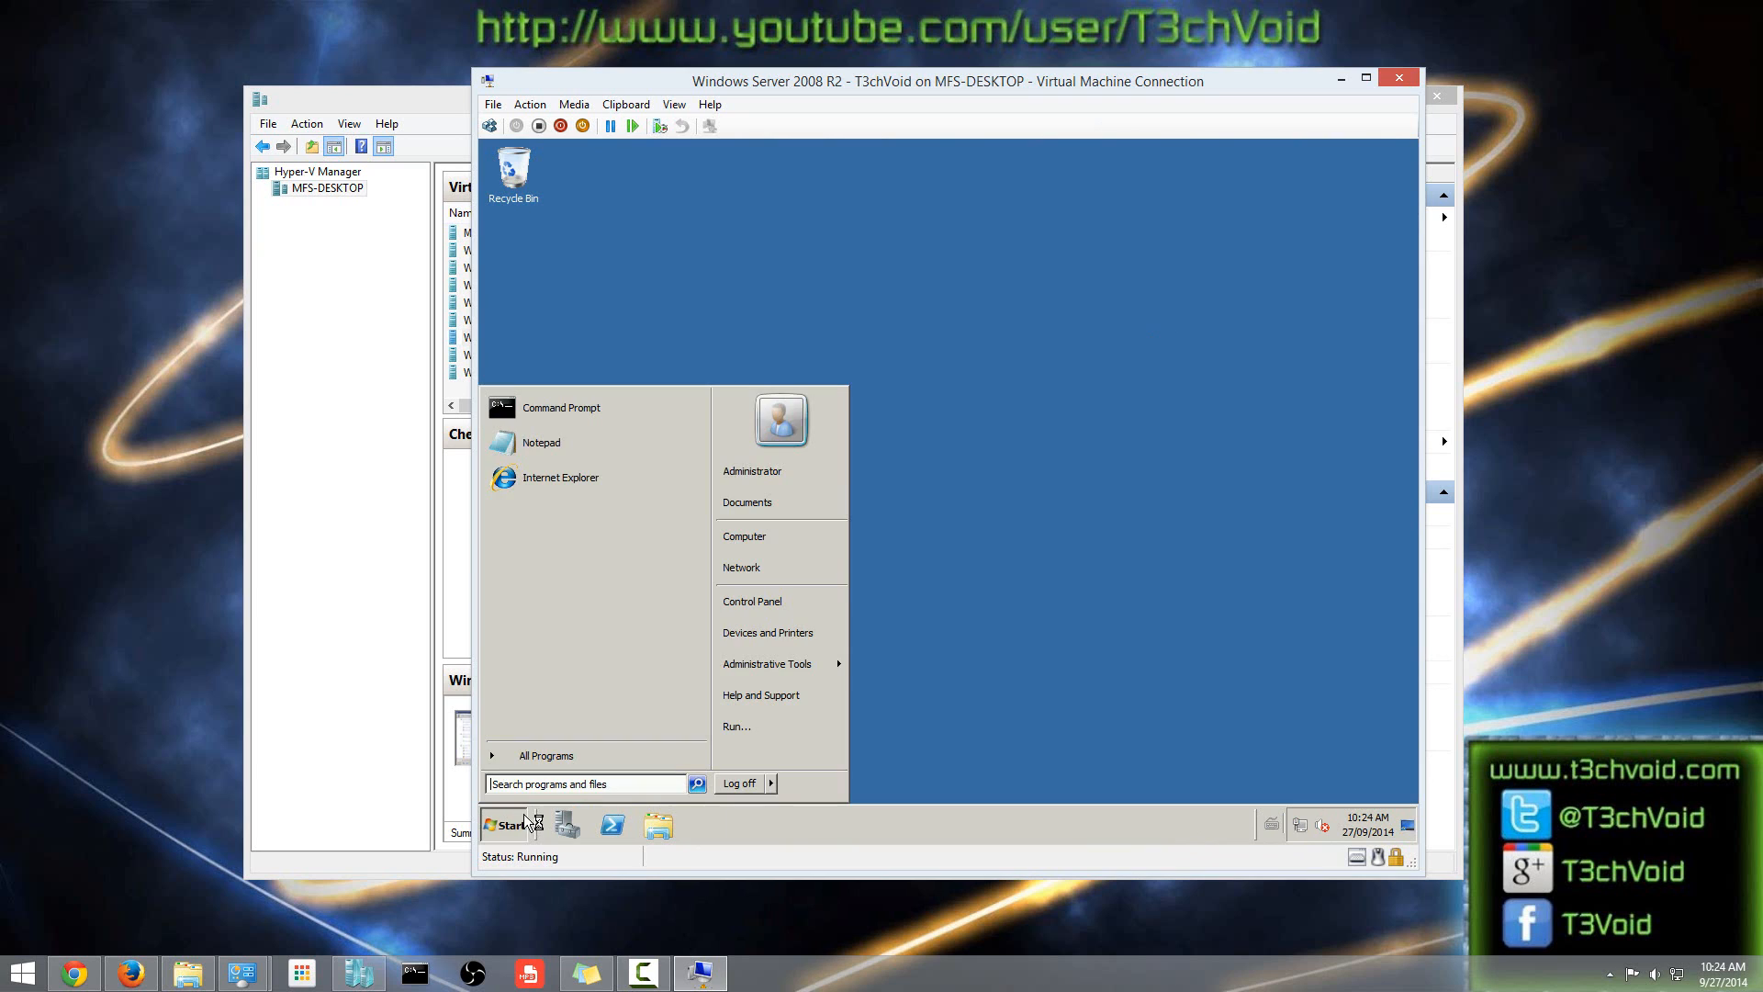
pyautogui.click(550, 481)
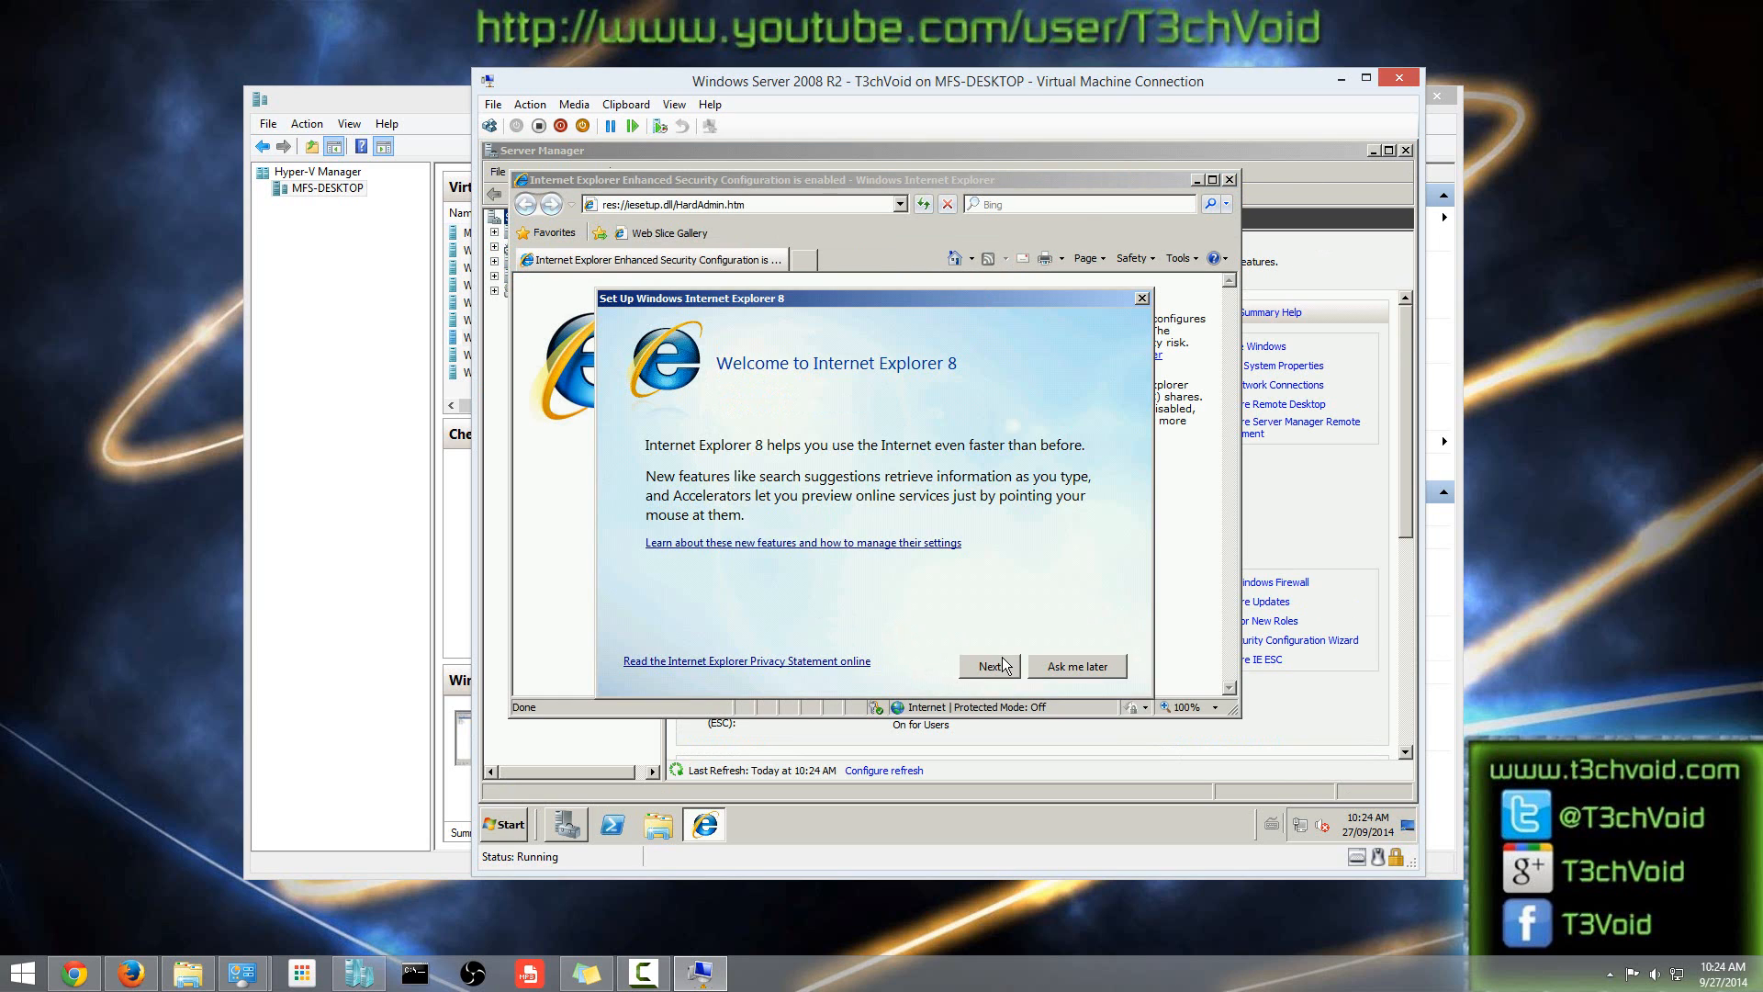
pyautogui.click(1069, 666)
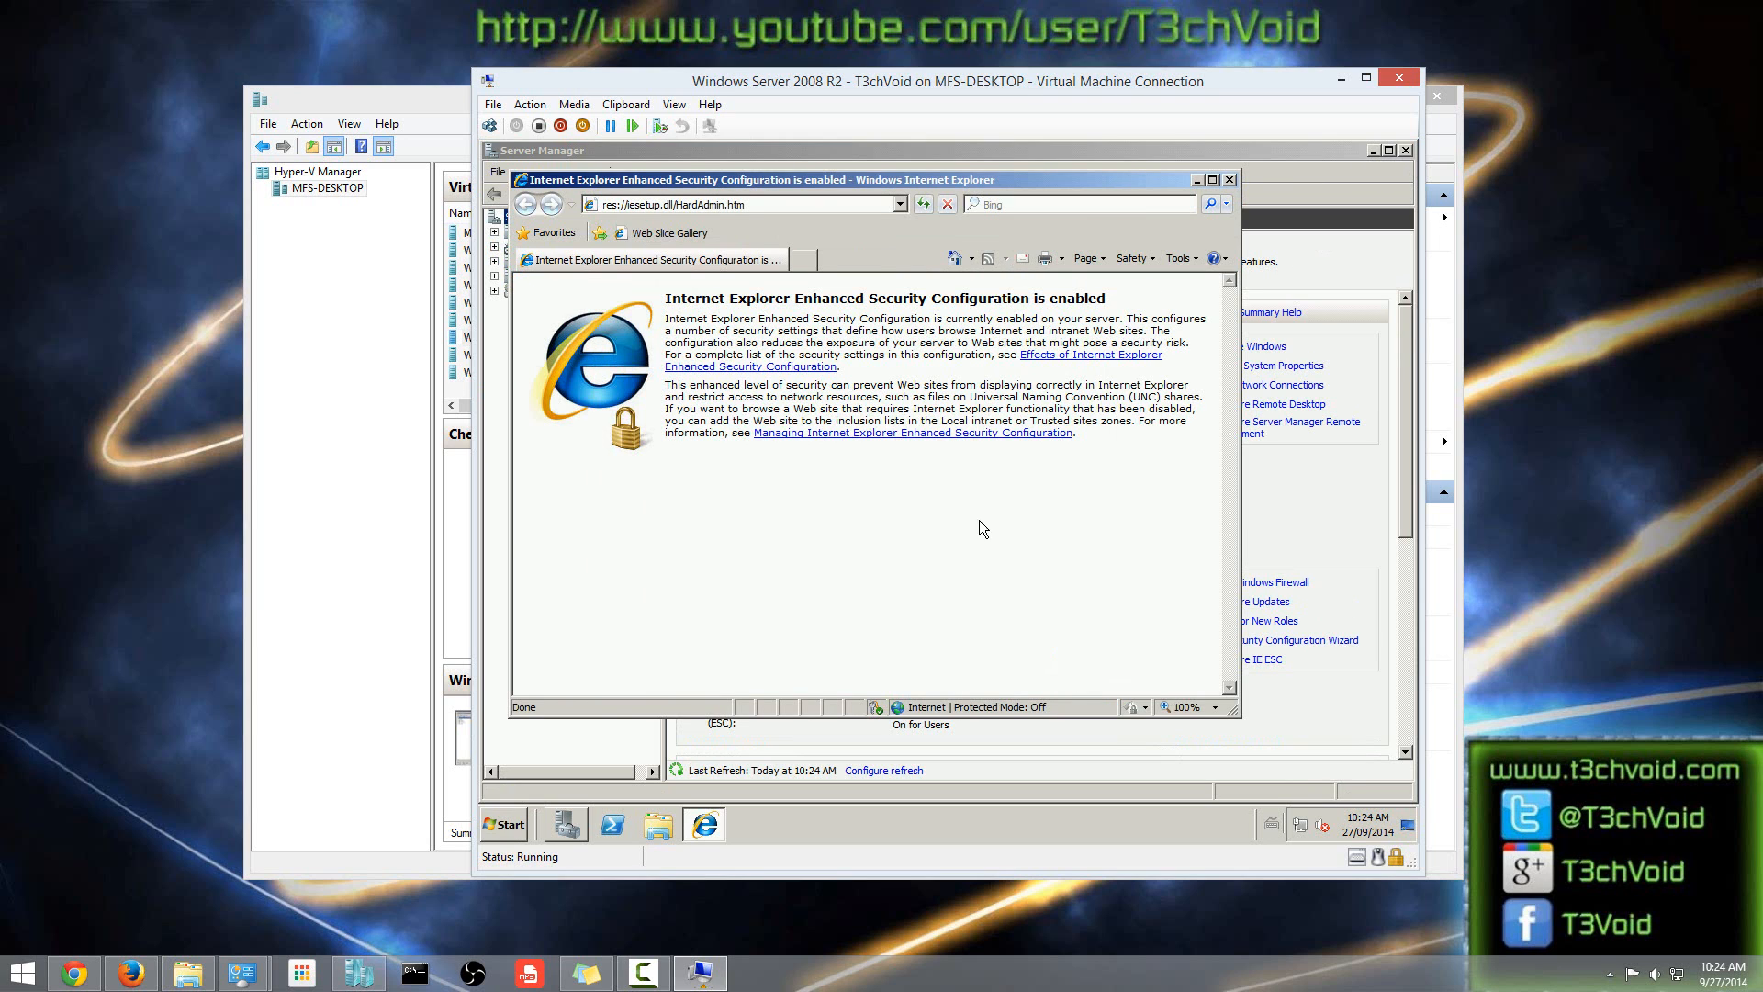
# Browse to google.com in Internet Explorer and accept the secure connection alert.
pyautogui.click(742, 208)
pyautogui.write('google.com')
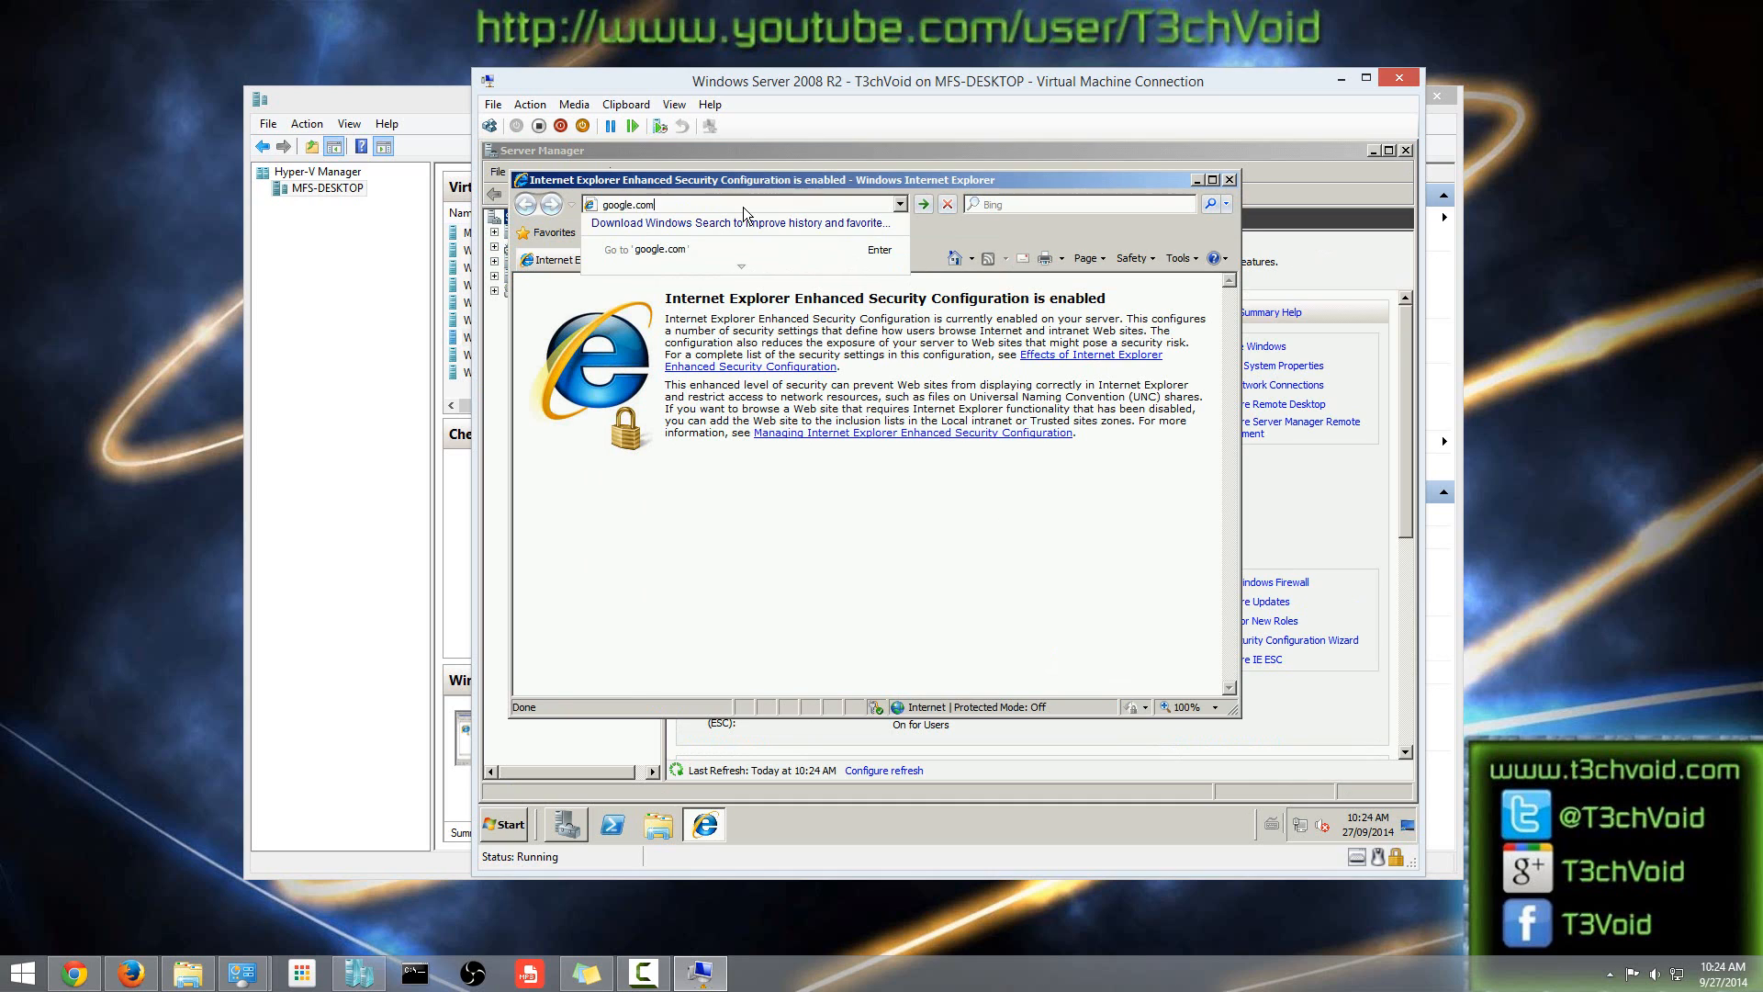
pyautogui.press('Return')
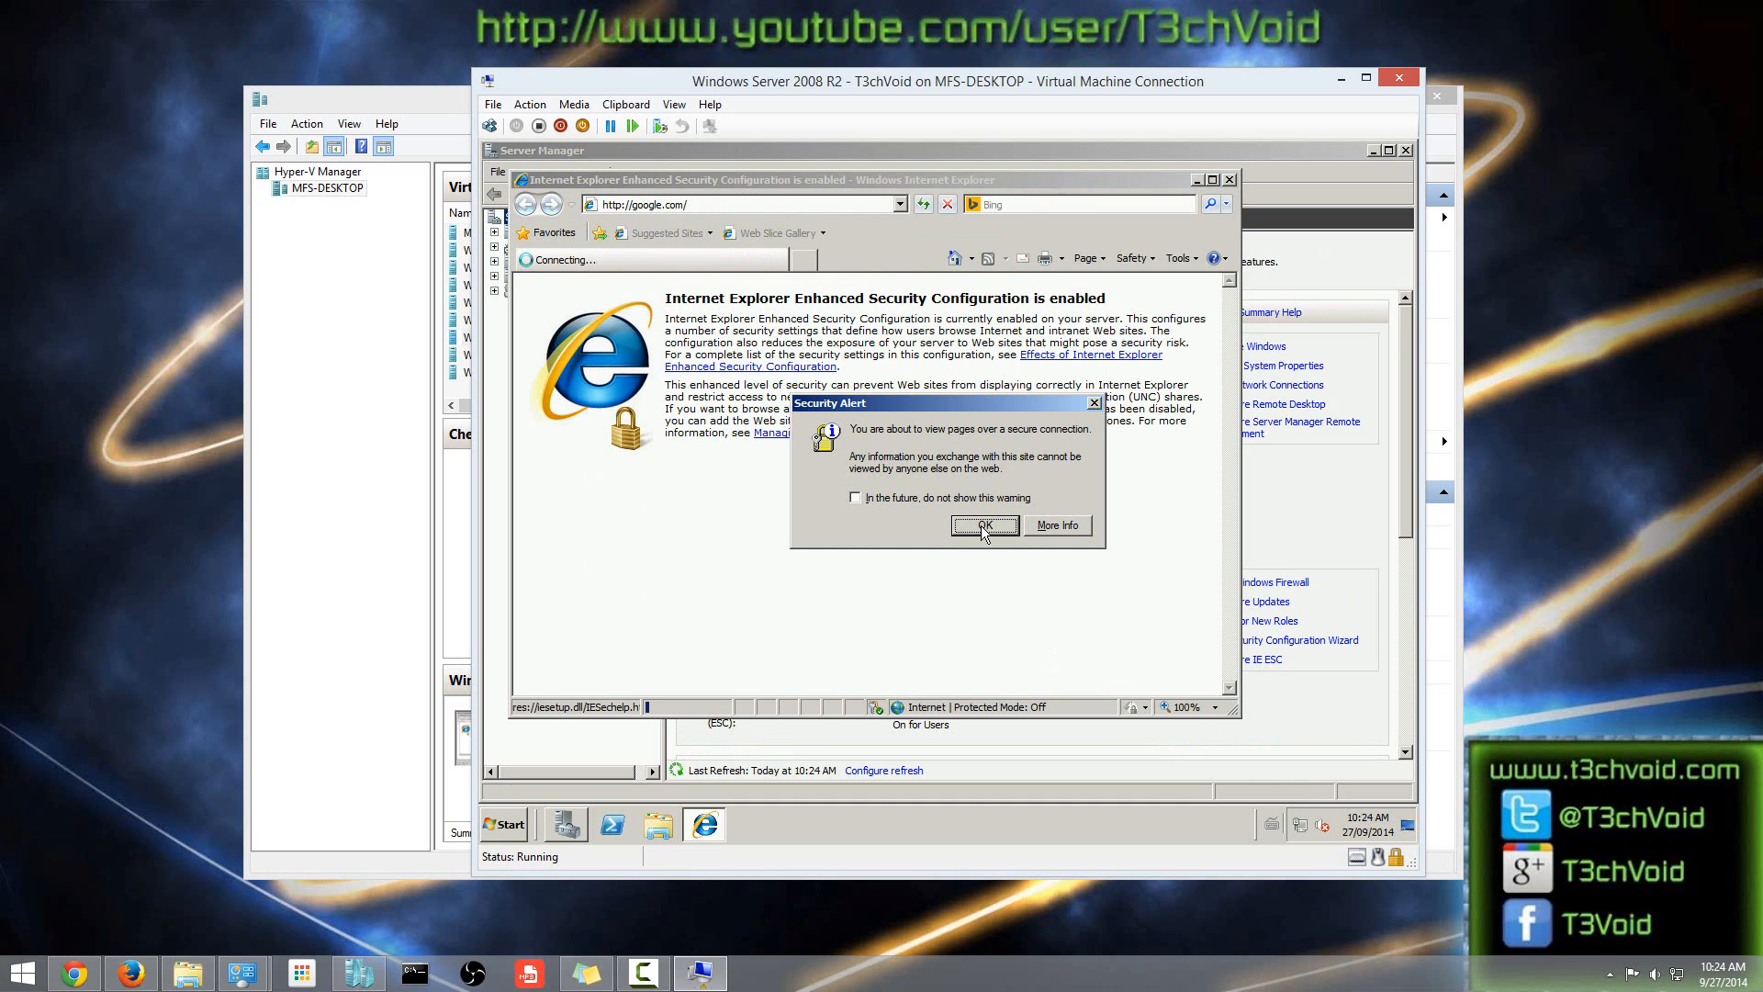
pyautogui.click(983, 528)
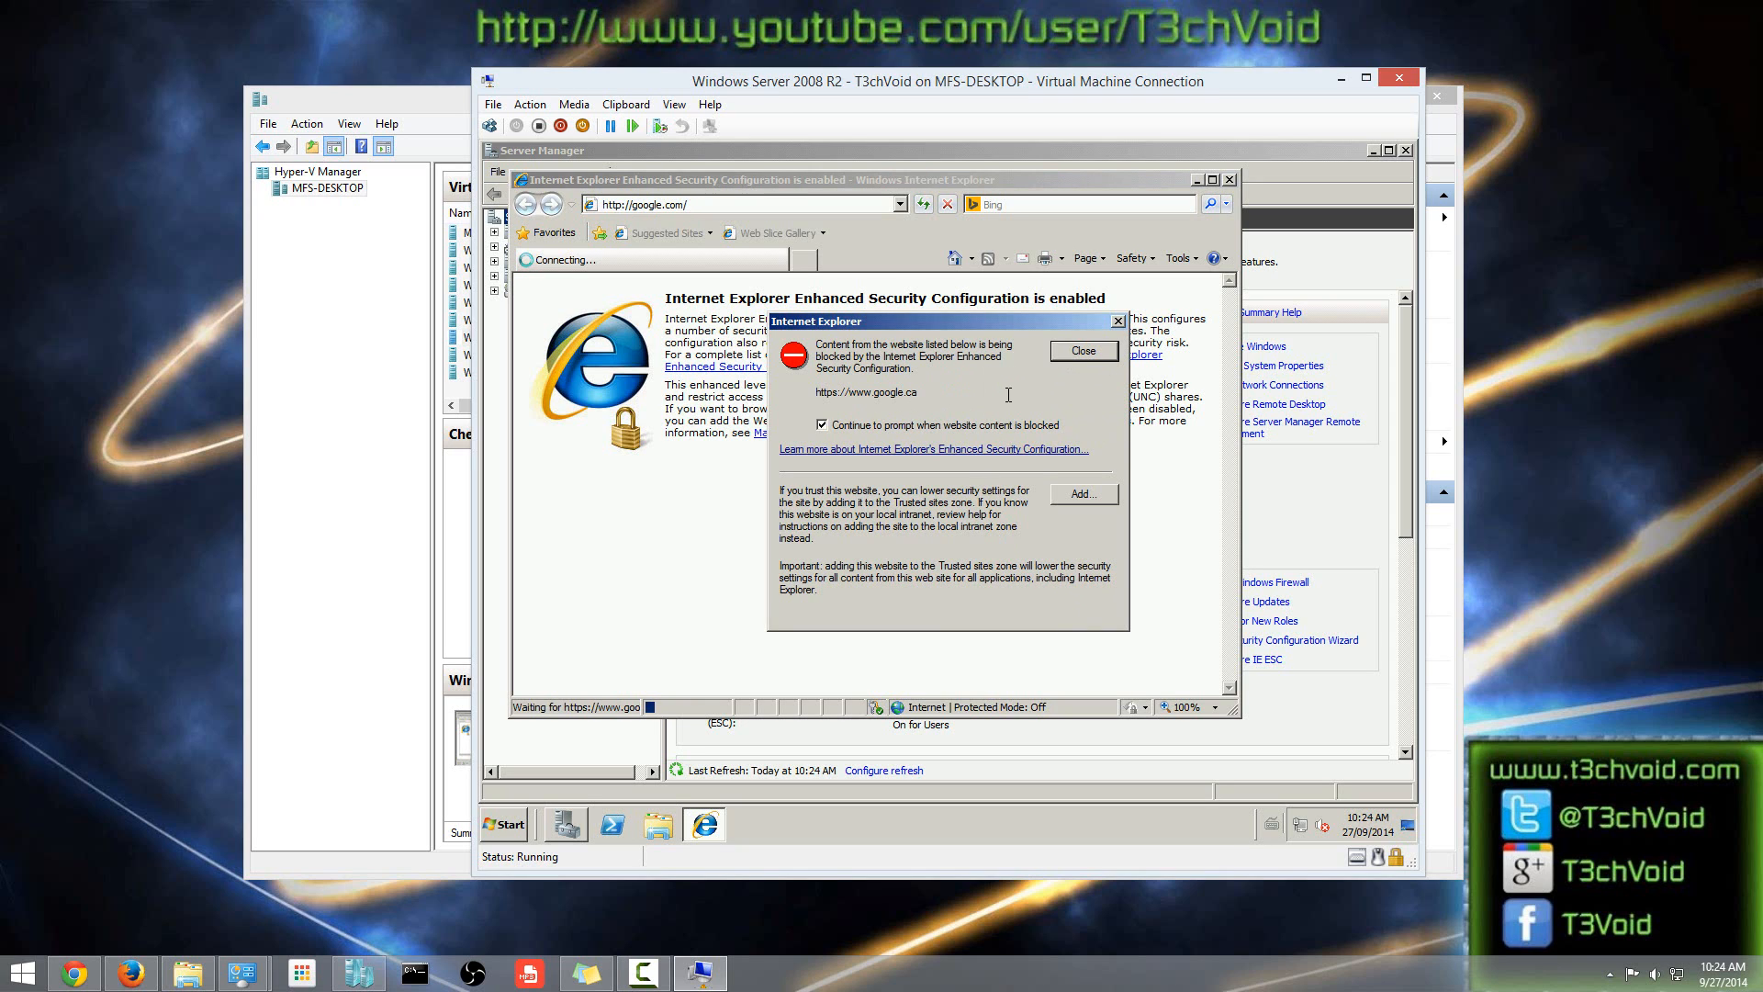
pyautogui.click(1083, 496)
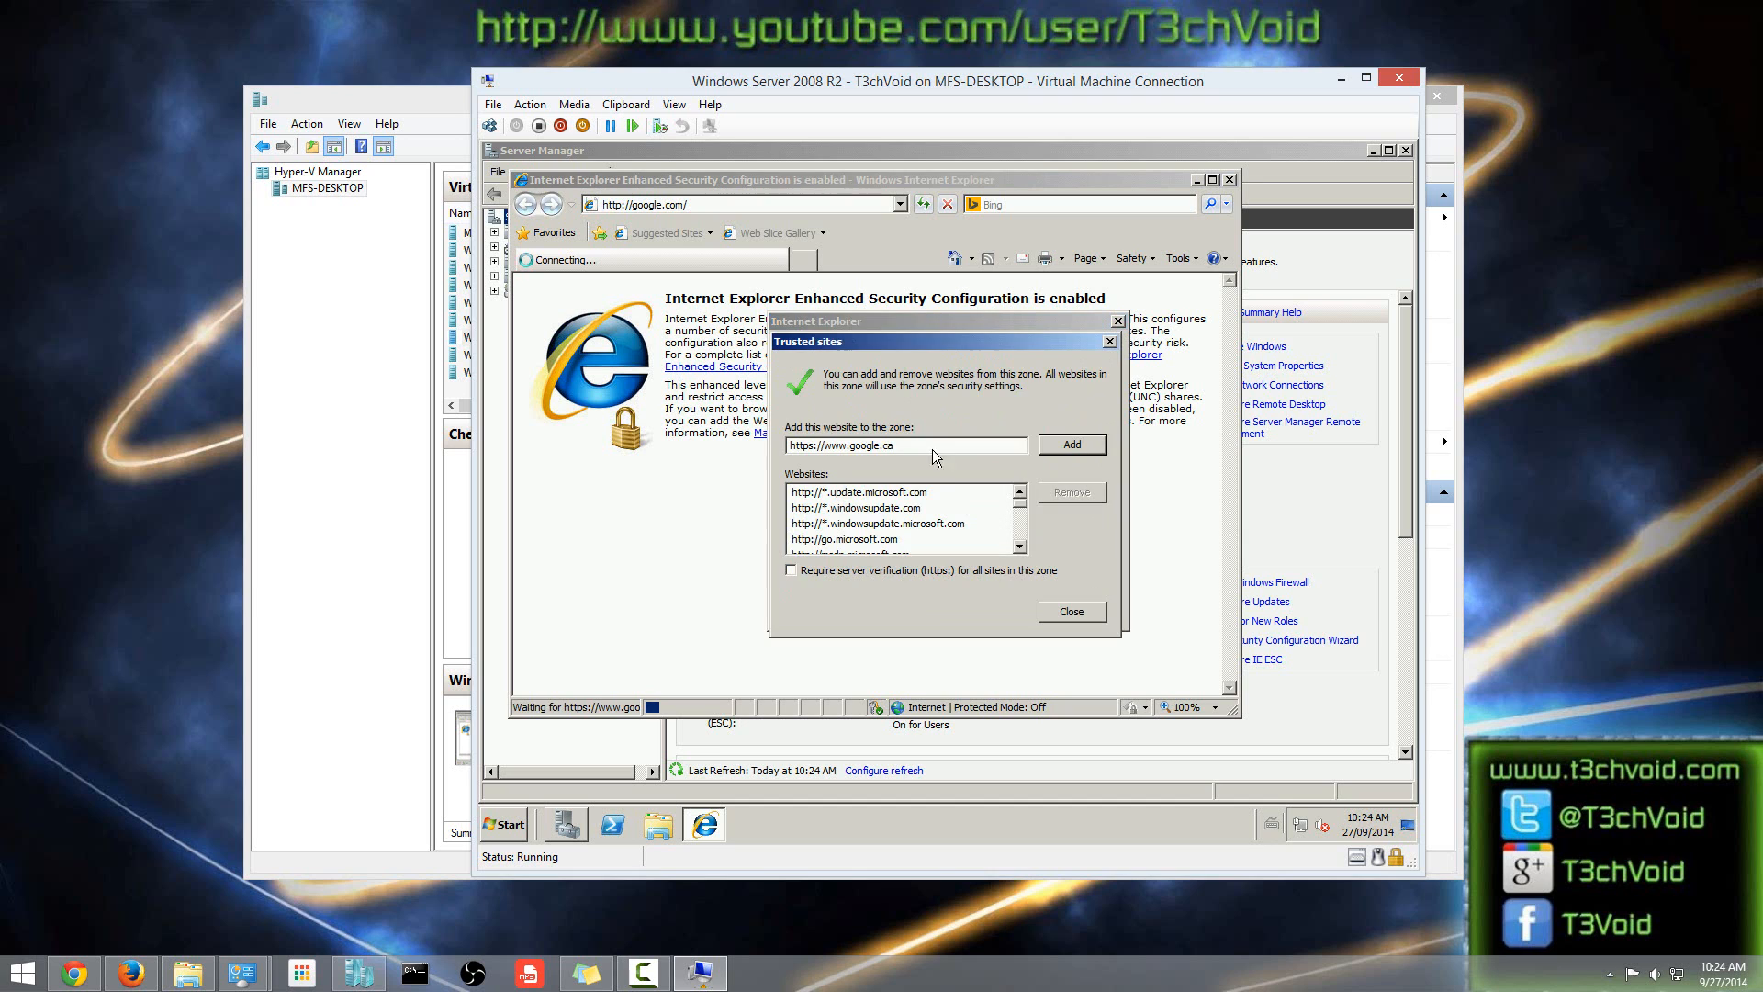
pyautogui.click(1071, 448)
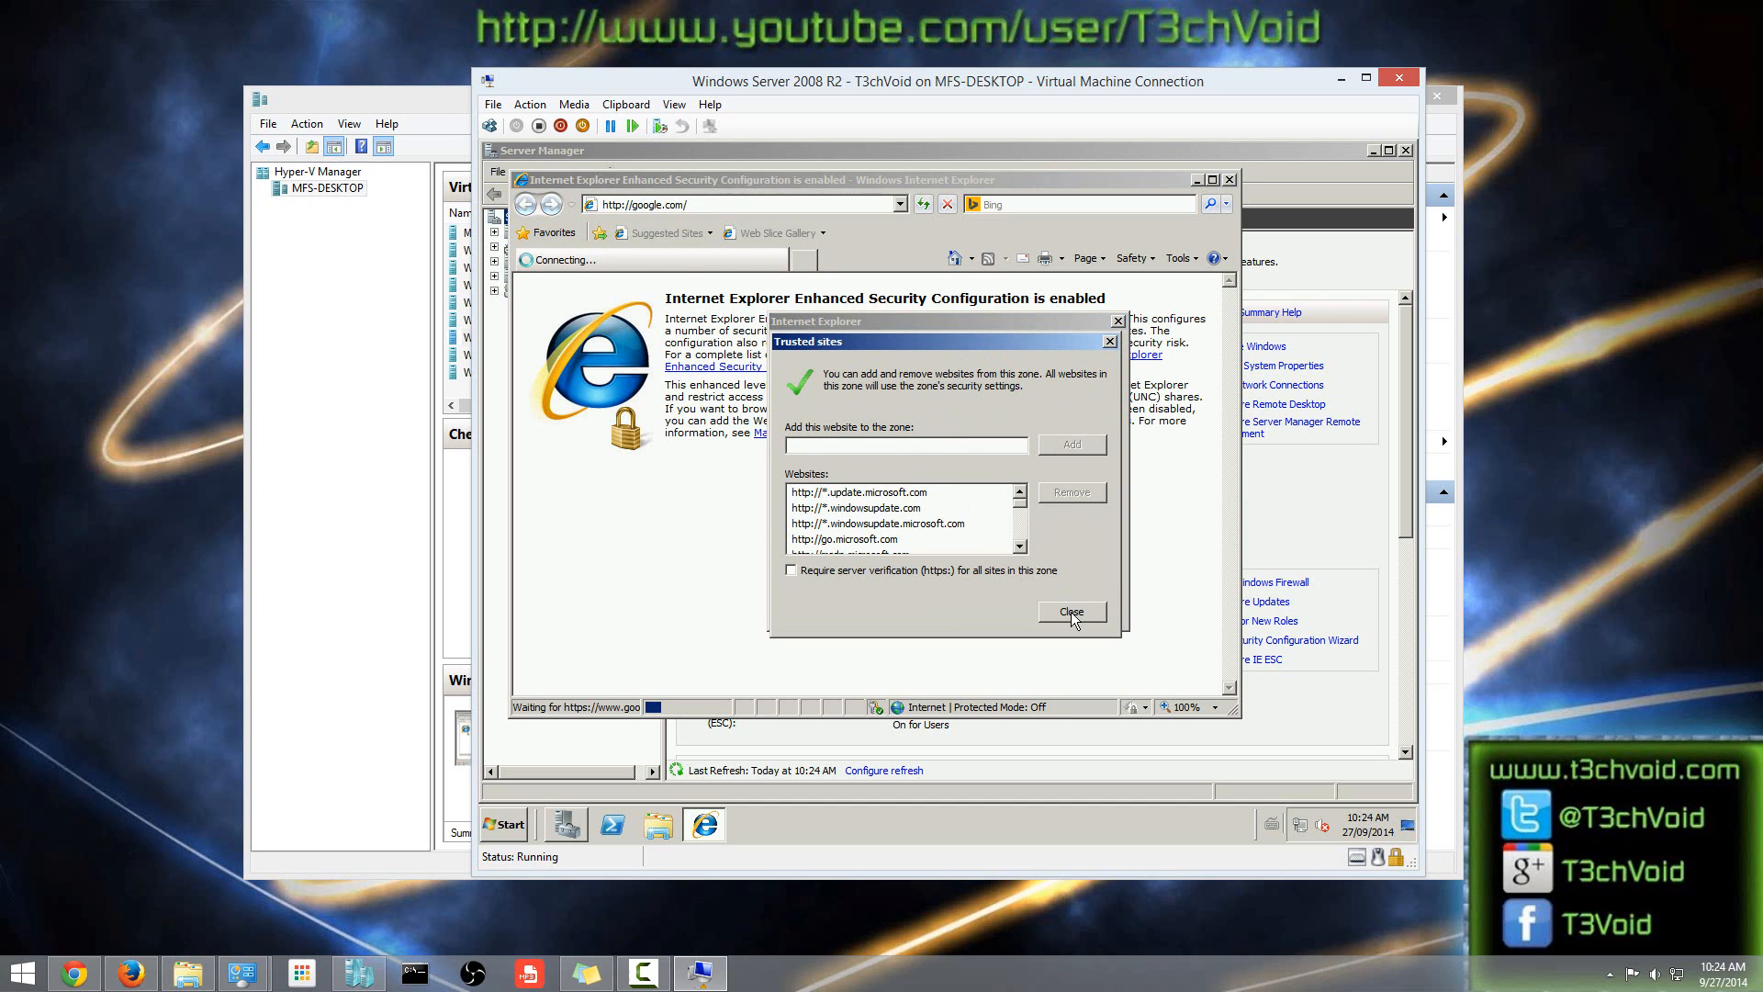
pyautogui.click(1071, 612)
pyautogui.click(1084, 351)
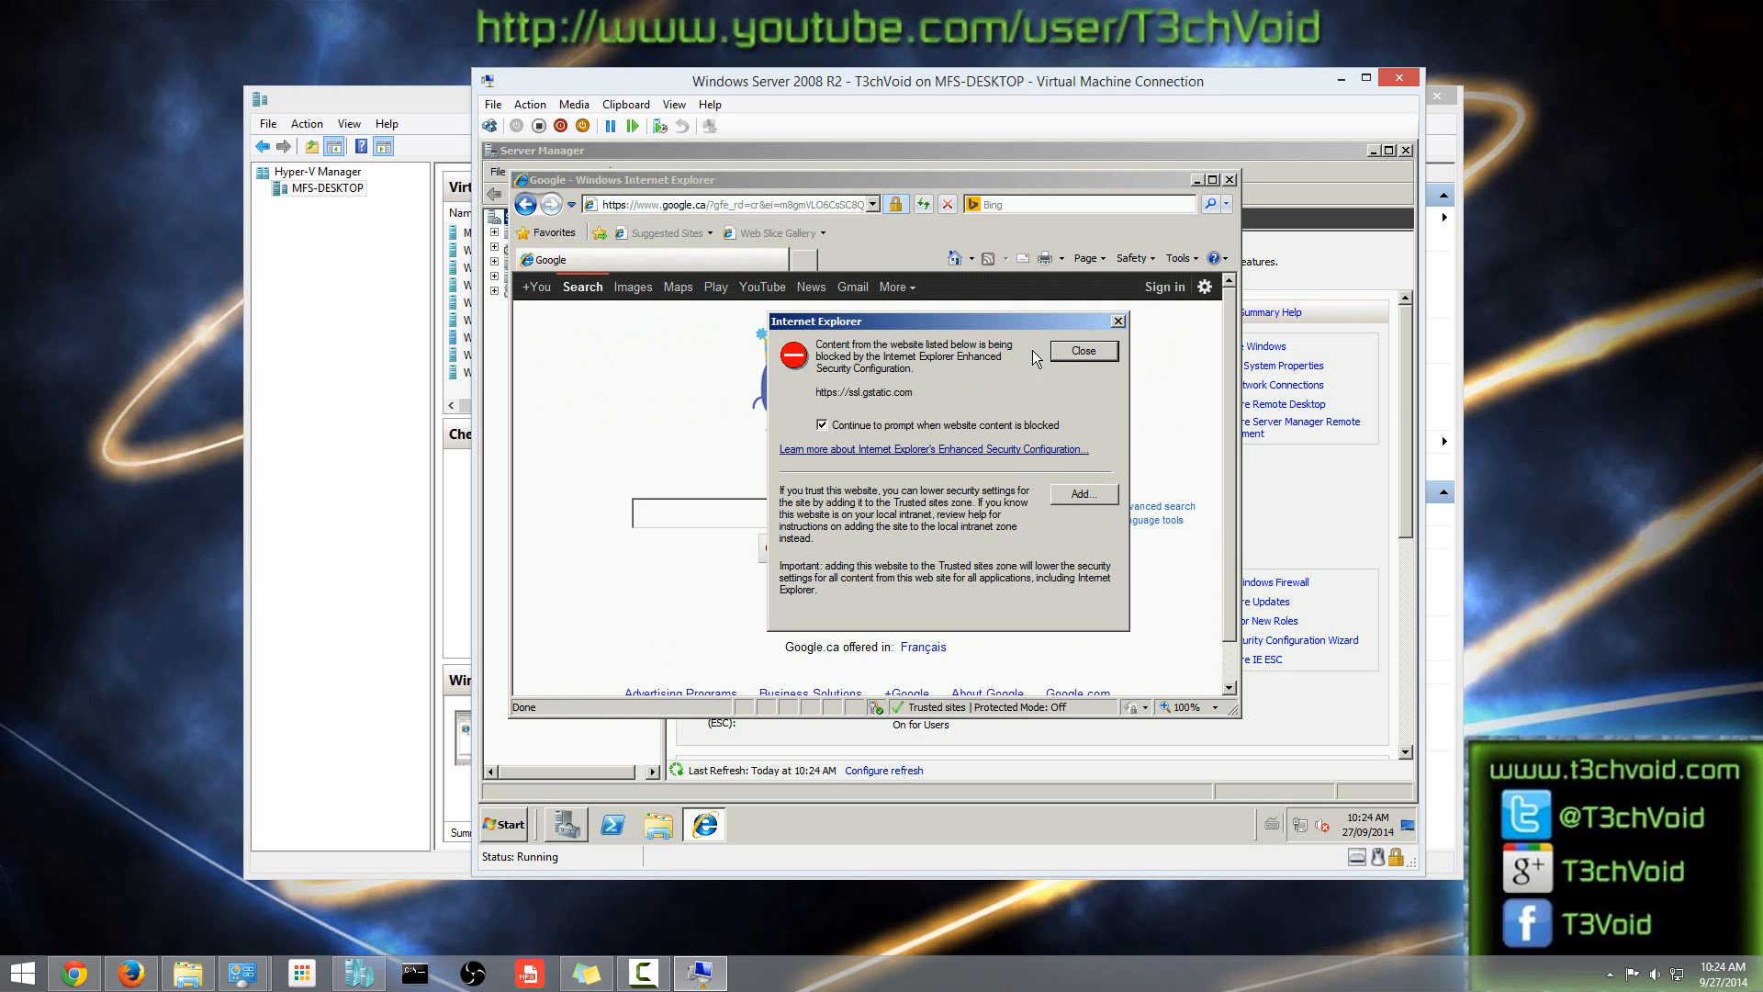
pyautogui.click(1084, 353)
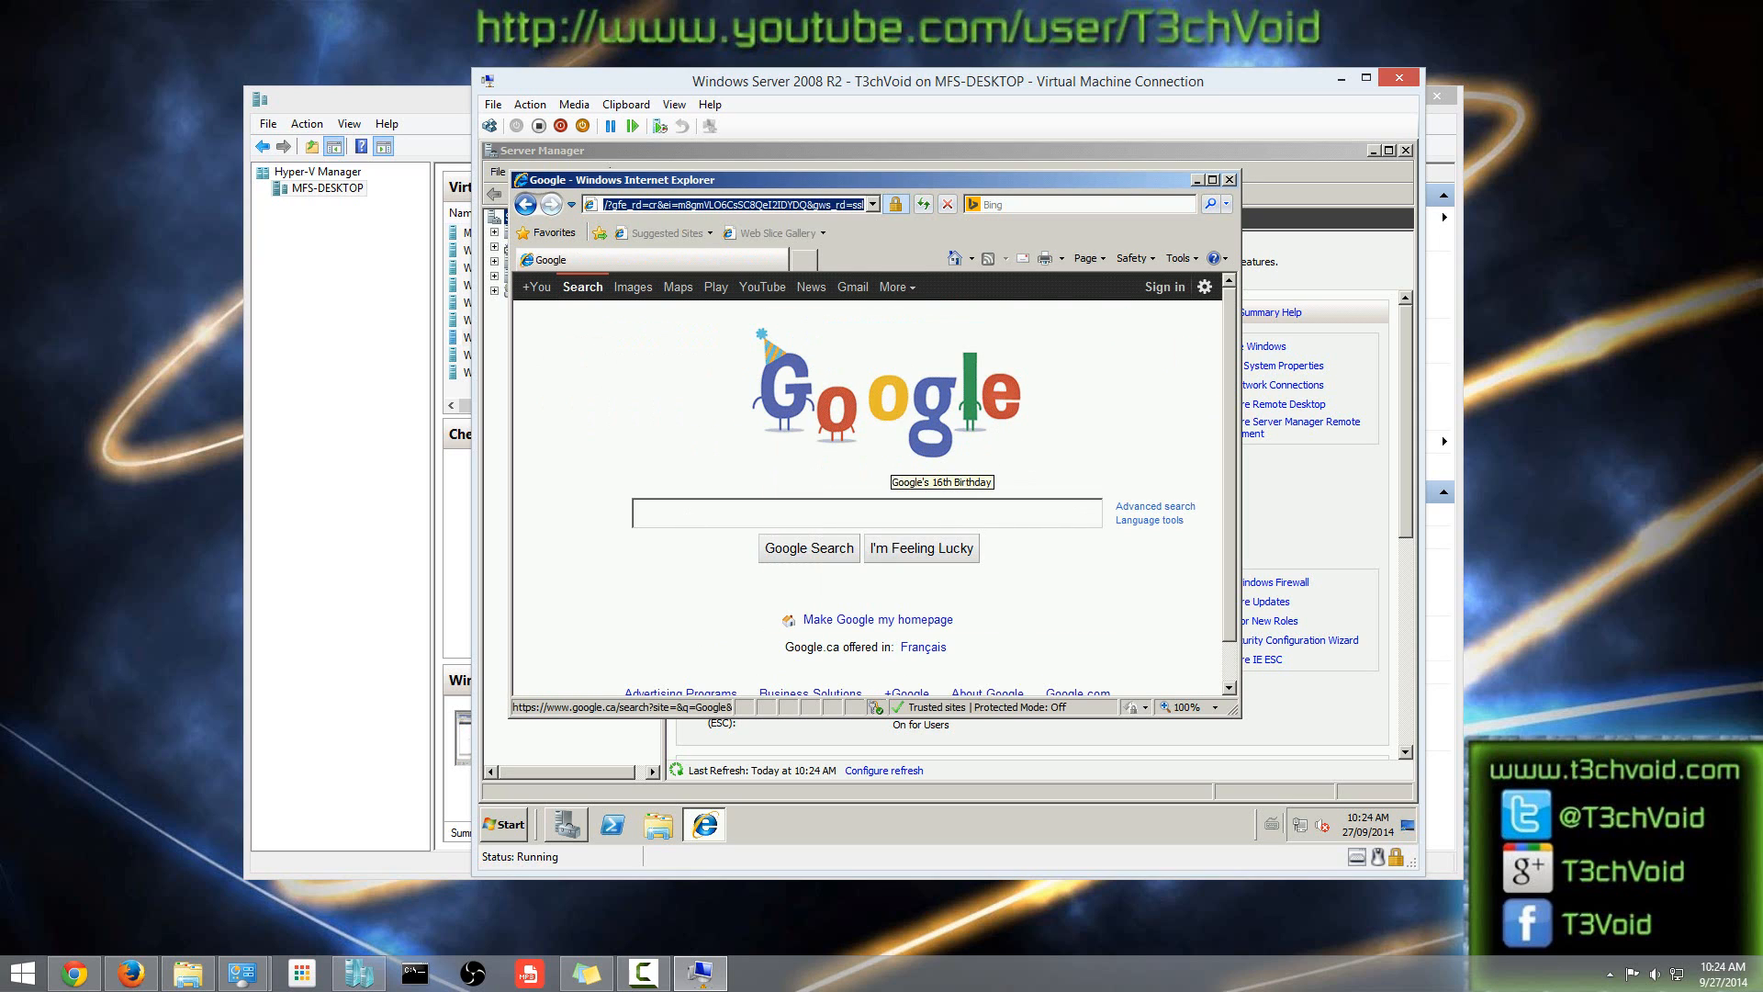
# Close Internet Explorer after declining Google's home page offer, and minimize Server Manager to show the desktop.
pyautogui.click(846, 624)
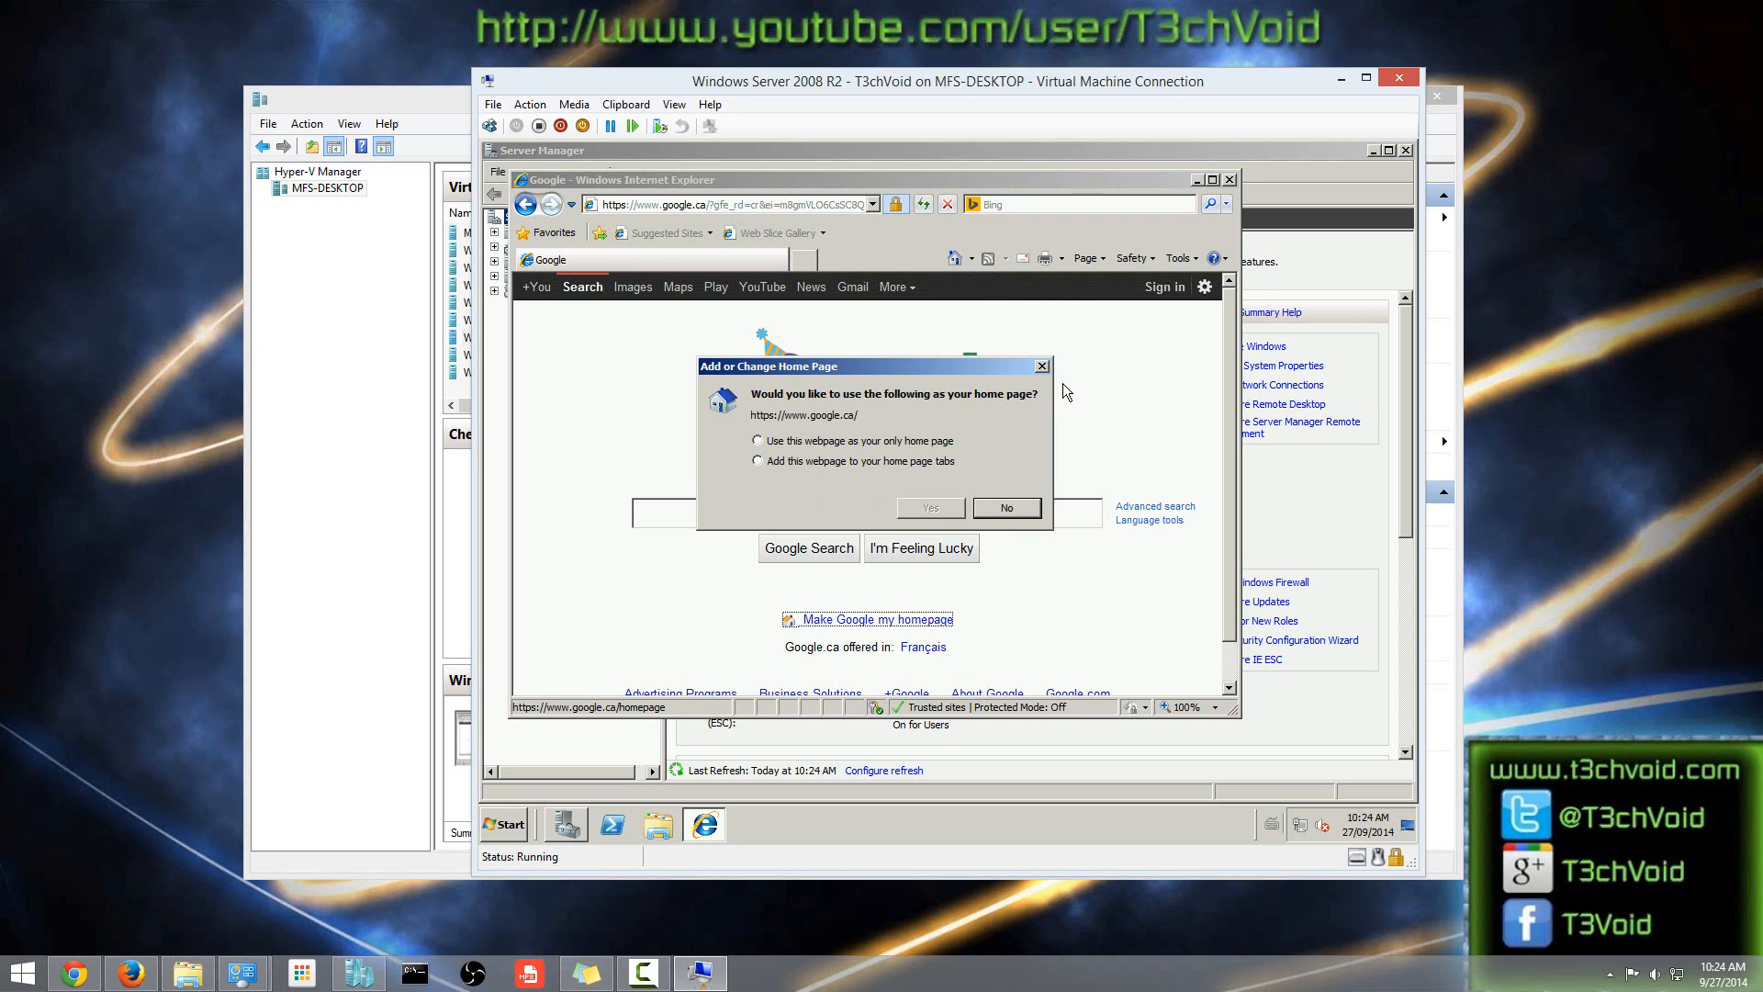
pyautogui.click(1041, 366)
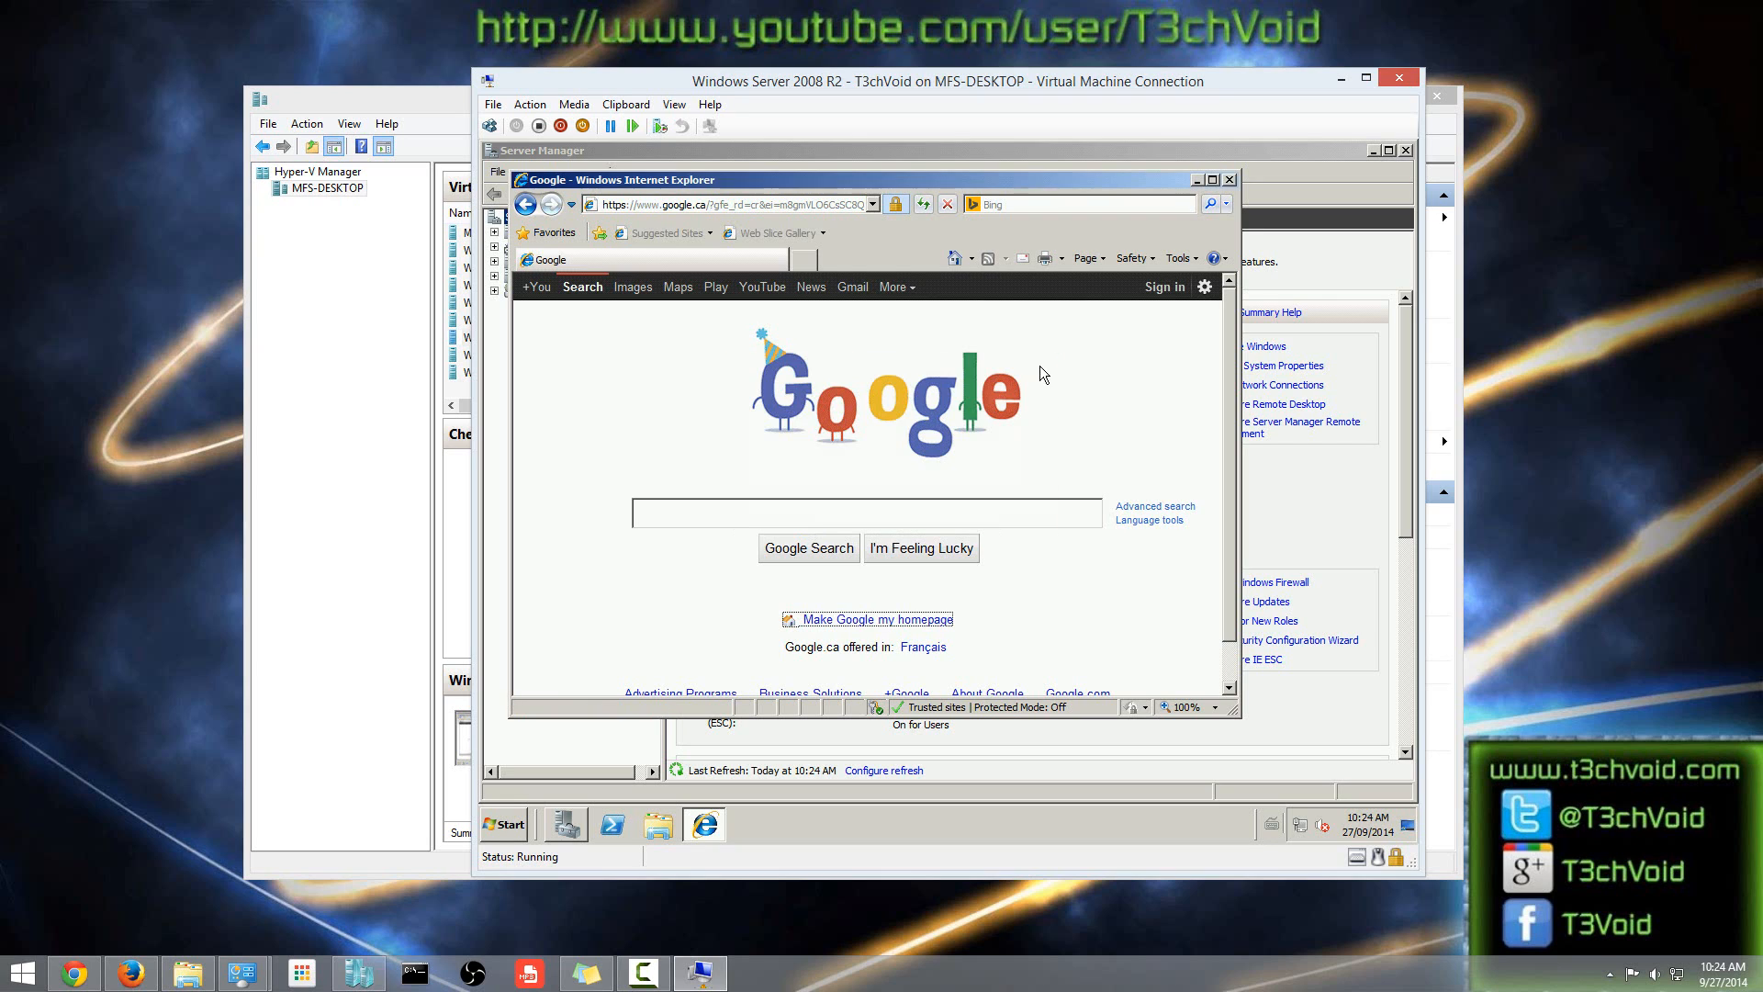
pyautogui.click(1229, 179)
pyautogui.click(1376, 150)
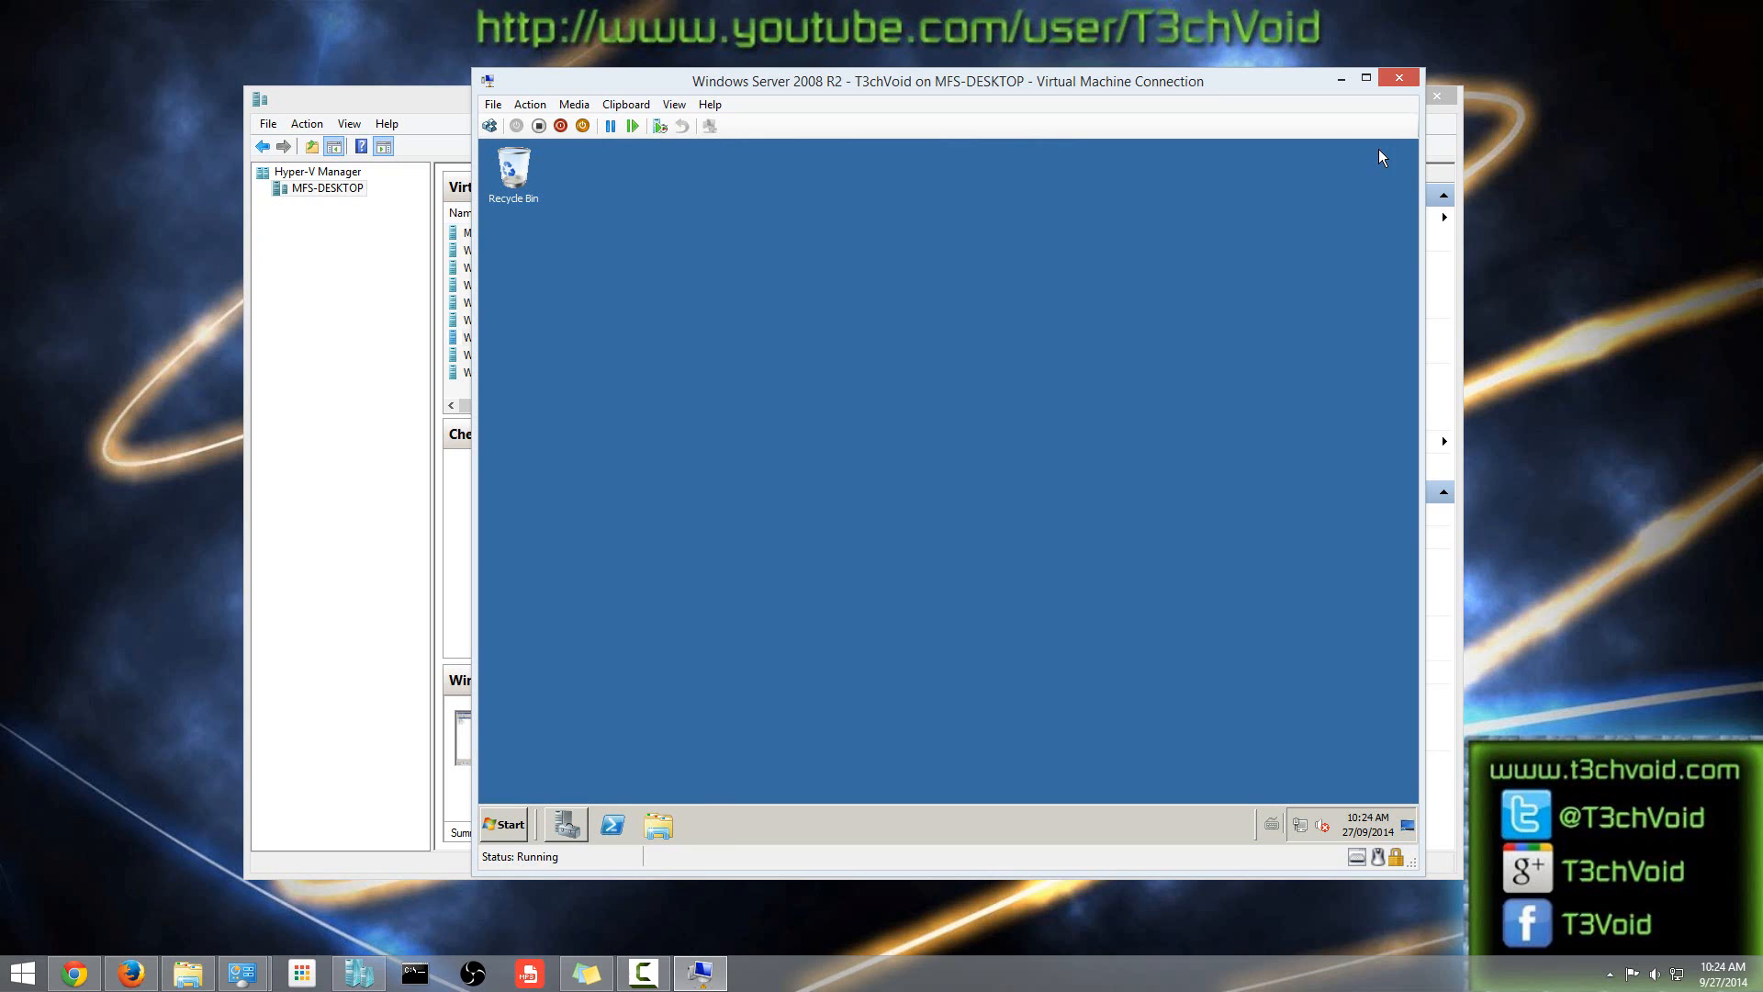